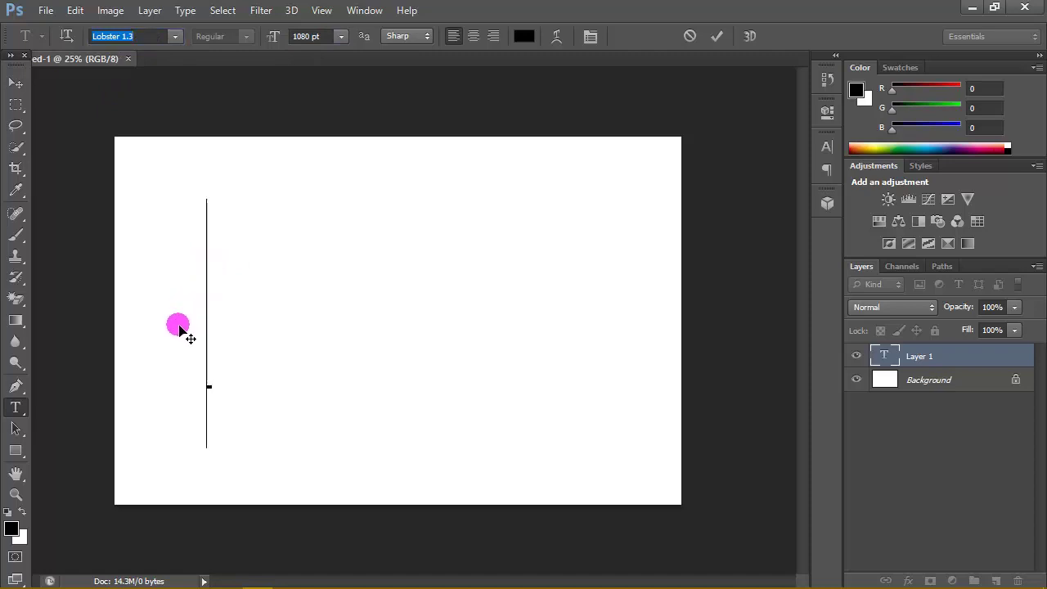
# - Reposition the empty text line in the left part of the canvas and enter the word "Love"
pyautogui.click(145, 215)
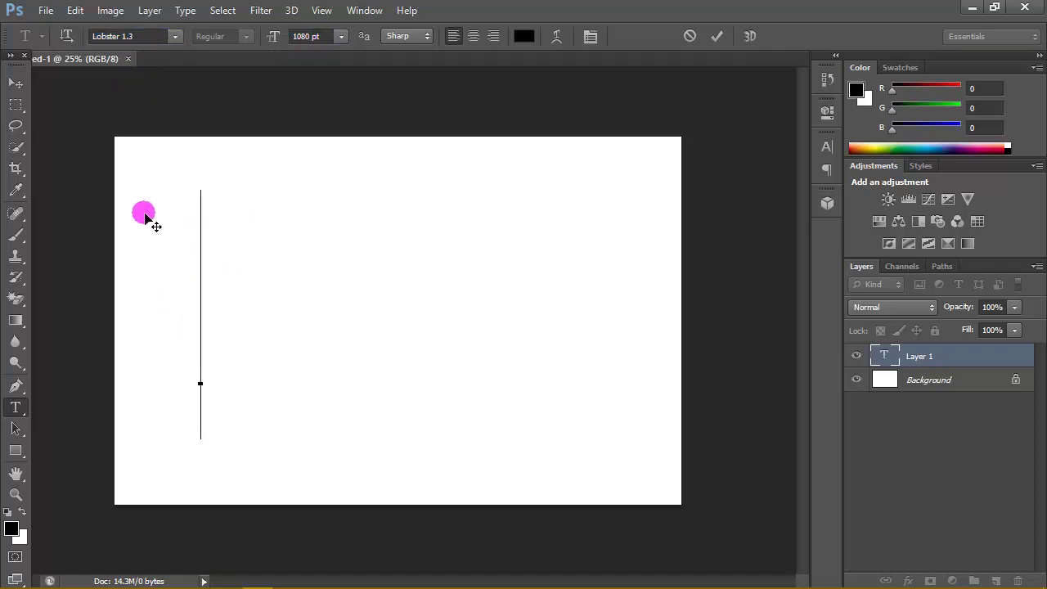
pyautogui.moveTo(150, 221); pyautogui.dragTo(166, 222)
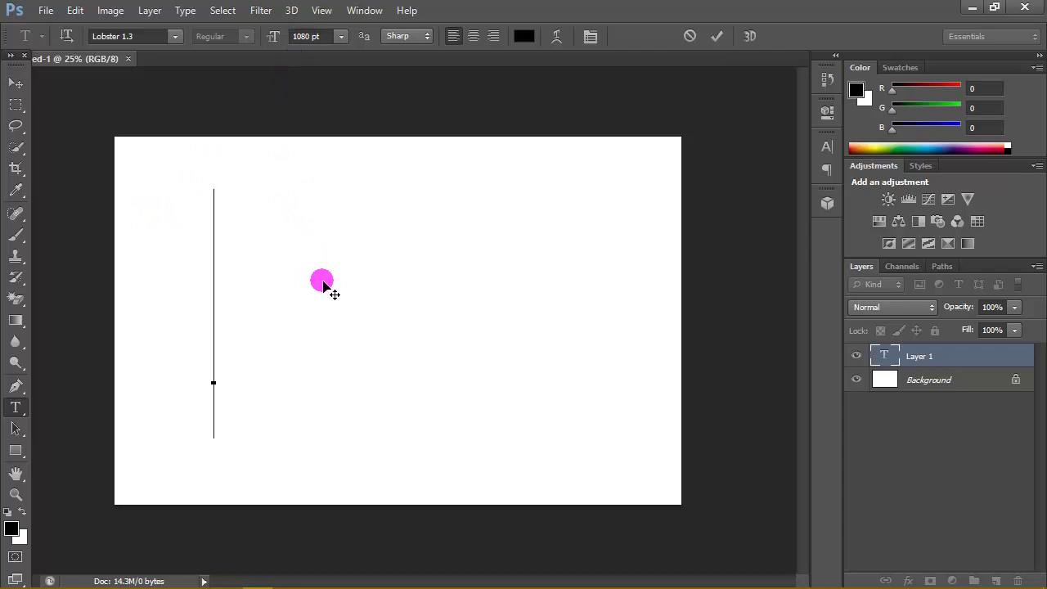
pyautogui.write('Lo')
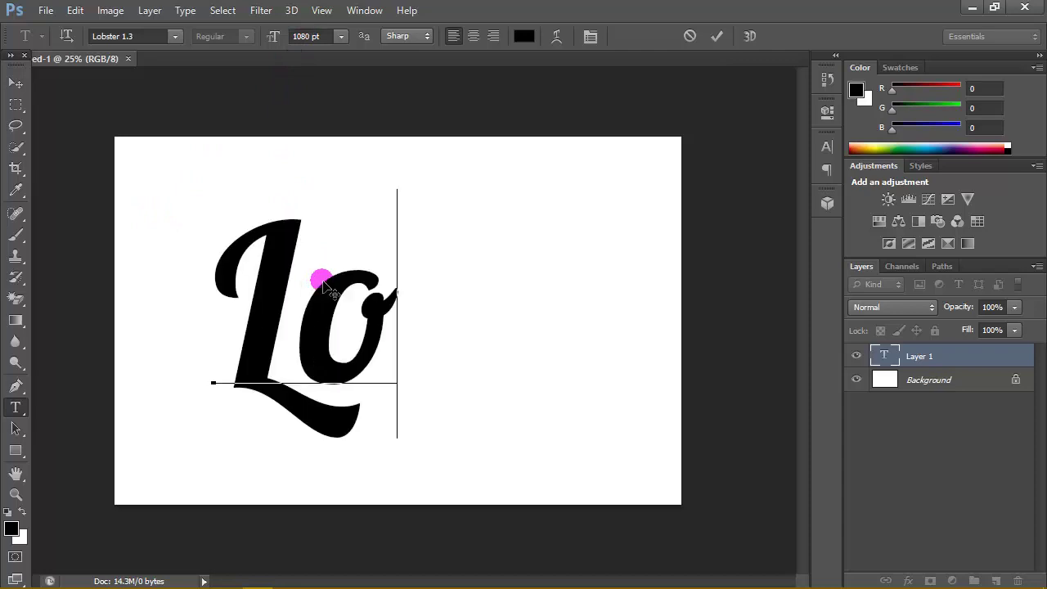
pyautogui.write('ve')
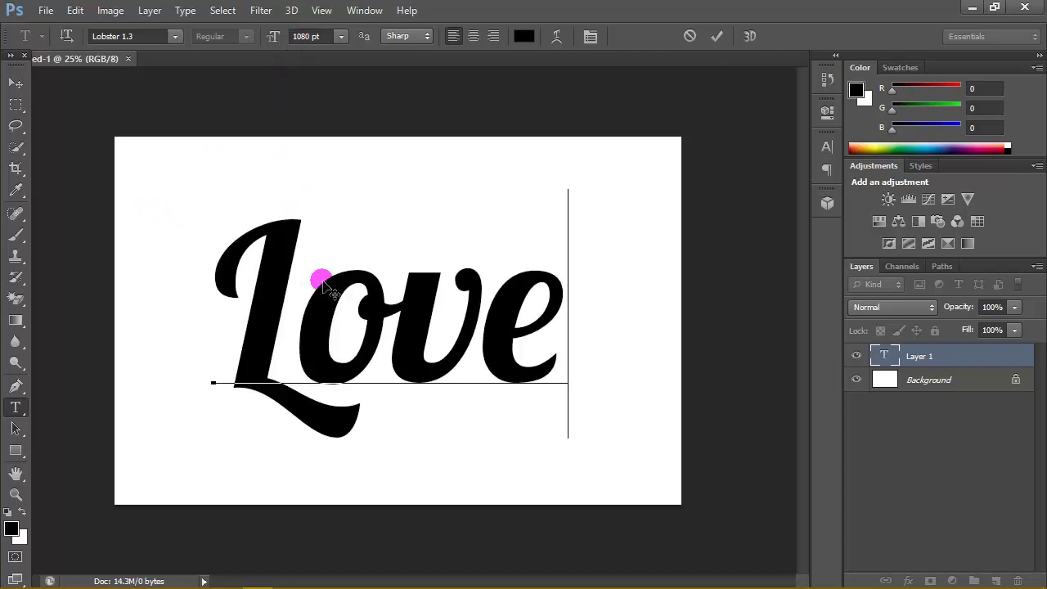
# - Set the tracking of the whole Love text to 0
pyautogui.doubleClick(890, 358)
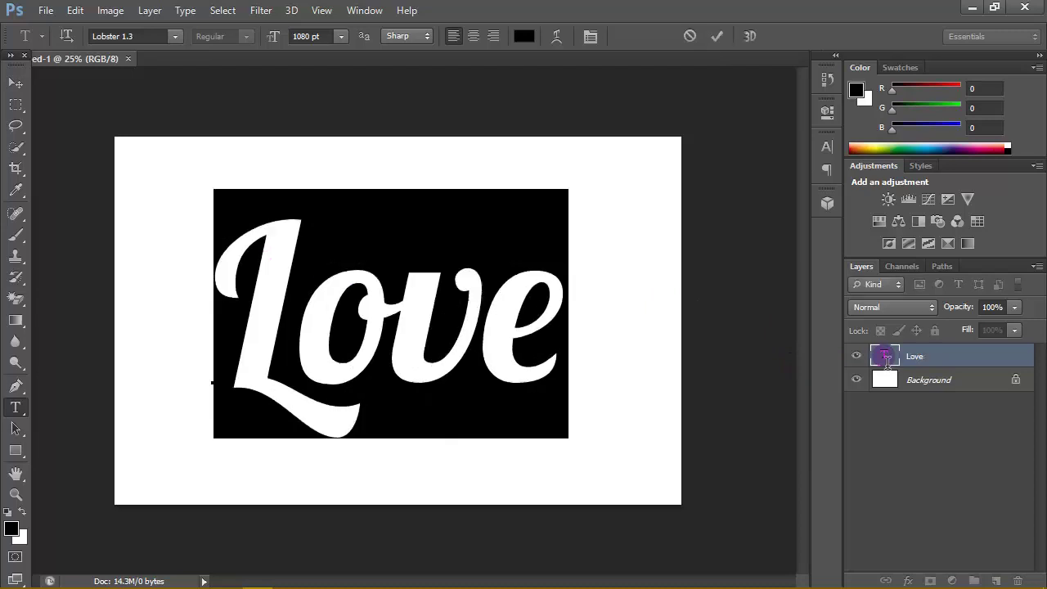
pyautogui.click(591, 37)
pyautogui.click(792, 200)
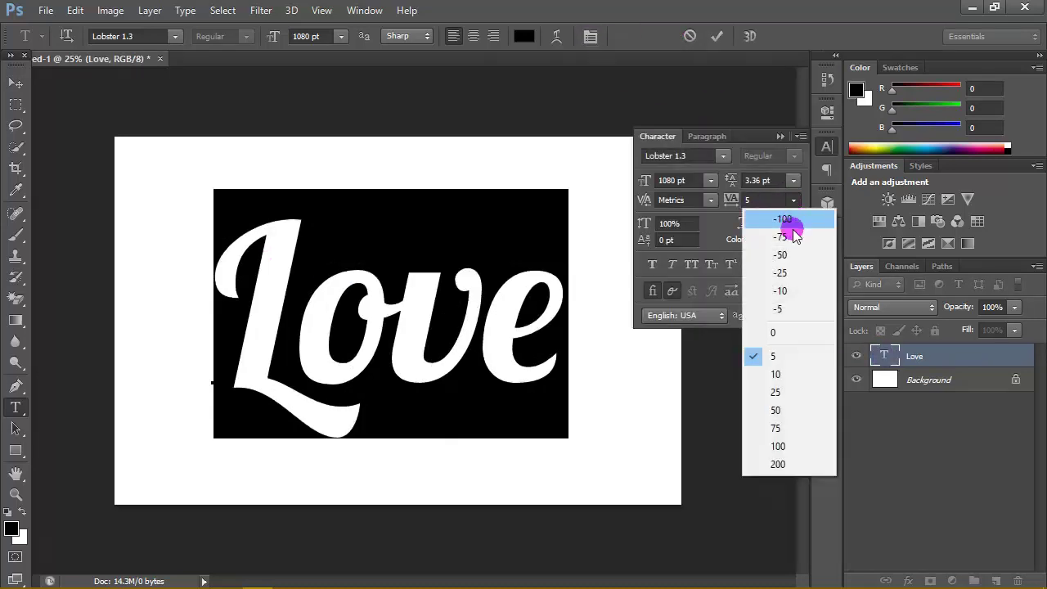
pyautogui.click(785, 334)
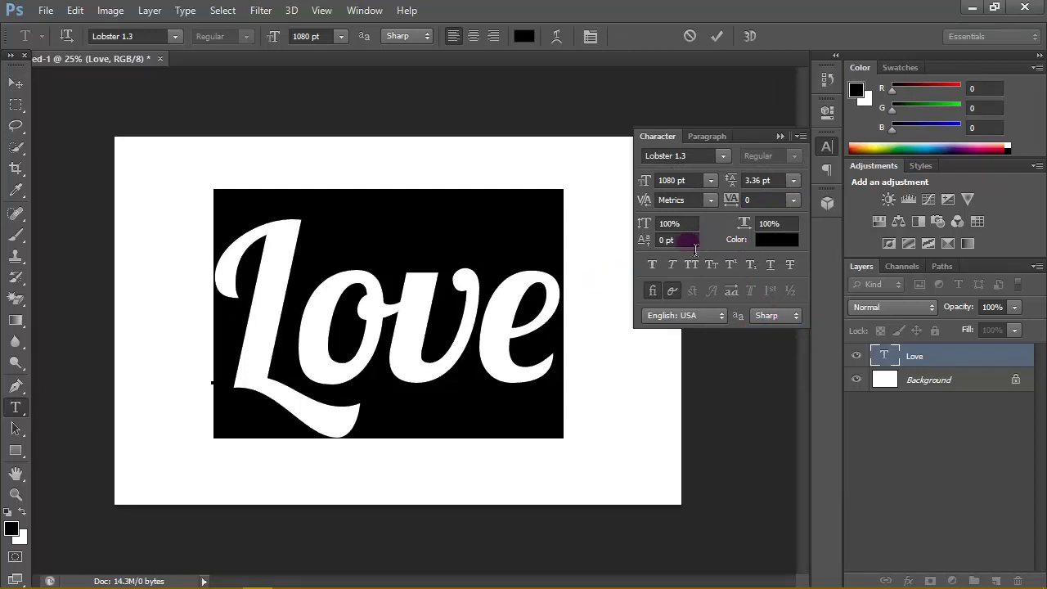
# - Apply faux bold to the whole Love text and commit the edit
pyautogui.click(651, 264)
pyautogui.click(579, 252)
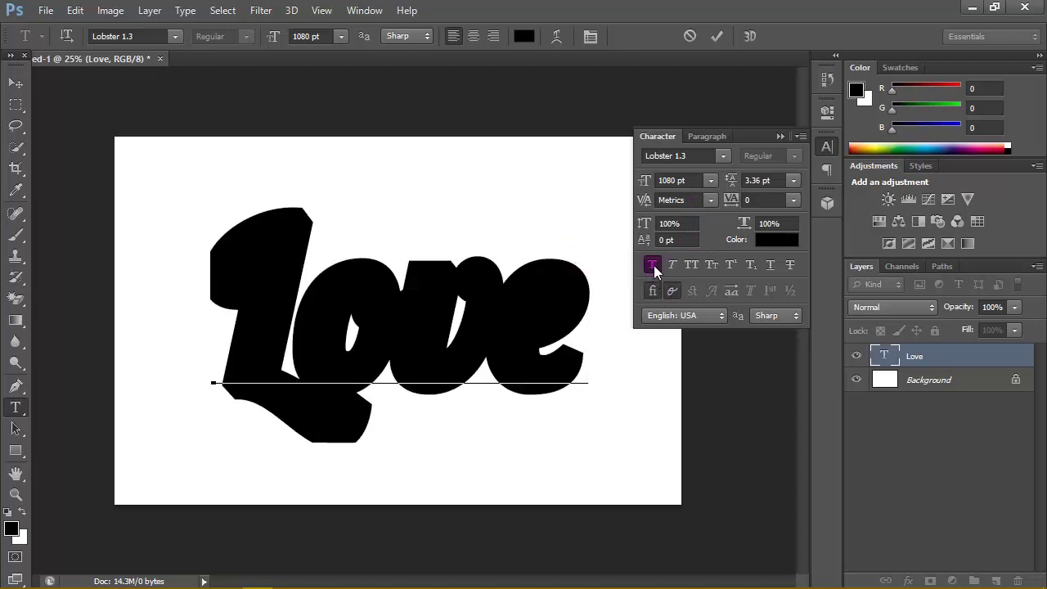
pyautogui.doubleClick(890, 360)
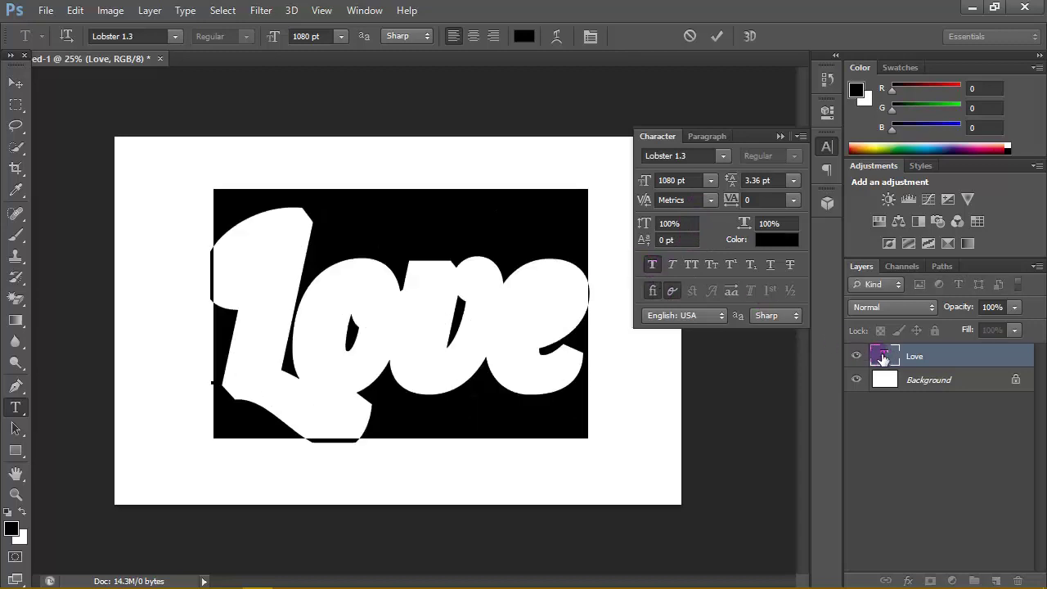
pyautogui.click(651, 266)
pyautogui.click(651, 266)
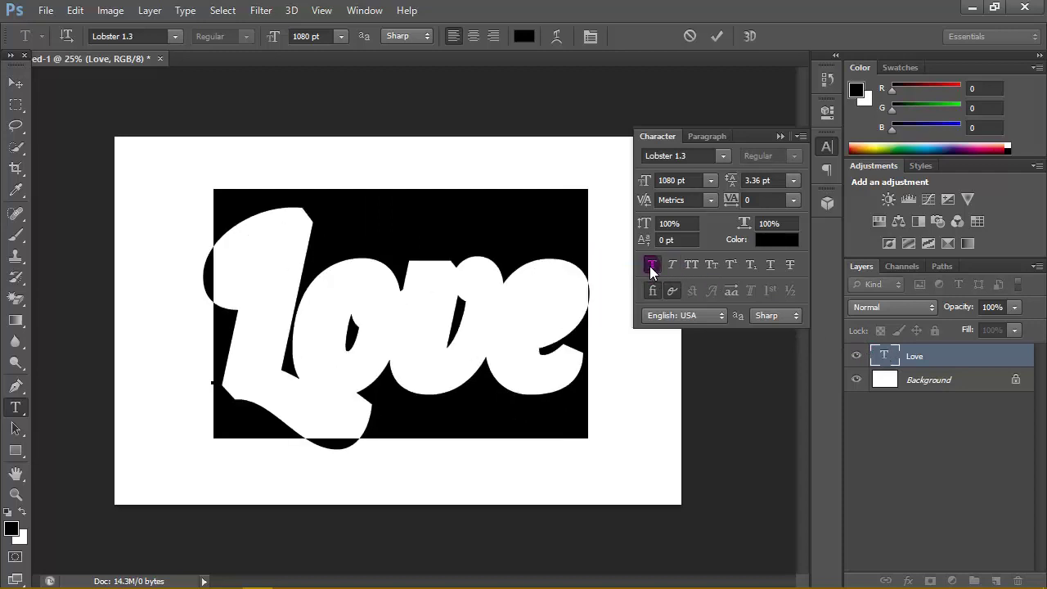
pyautogui.click(15, 85)
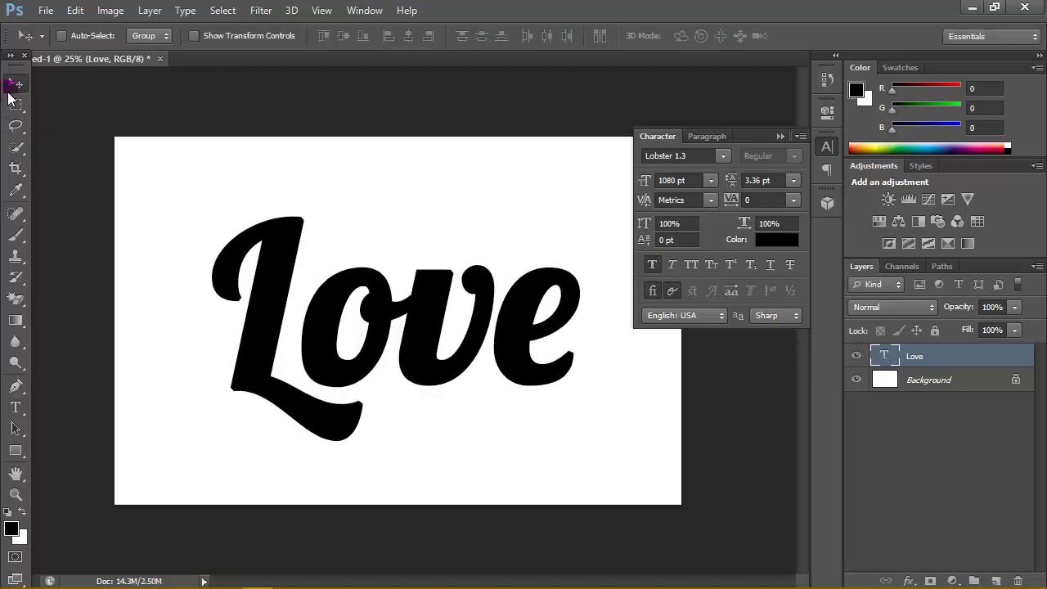
# - Compare the Love text with and without faux bold, leaving it bold, and close the character settings
pyautogui.click(650, 265)
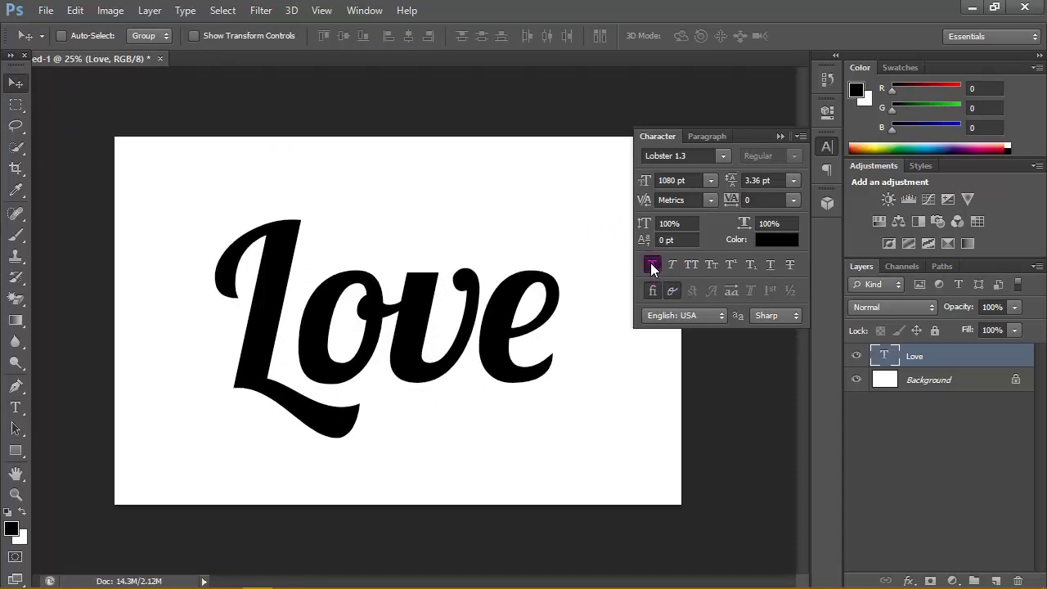
pyautogui.click(651, 266)
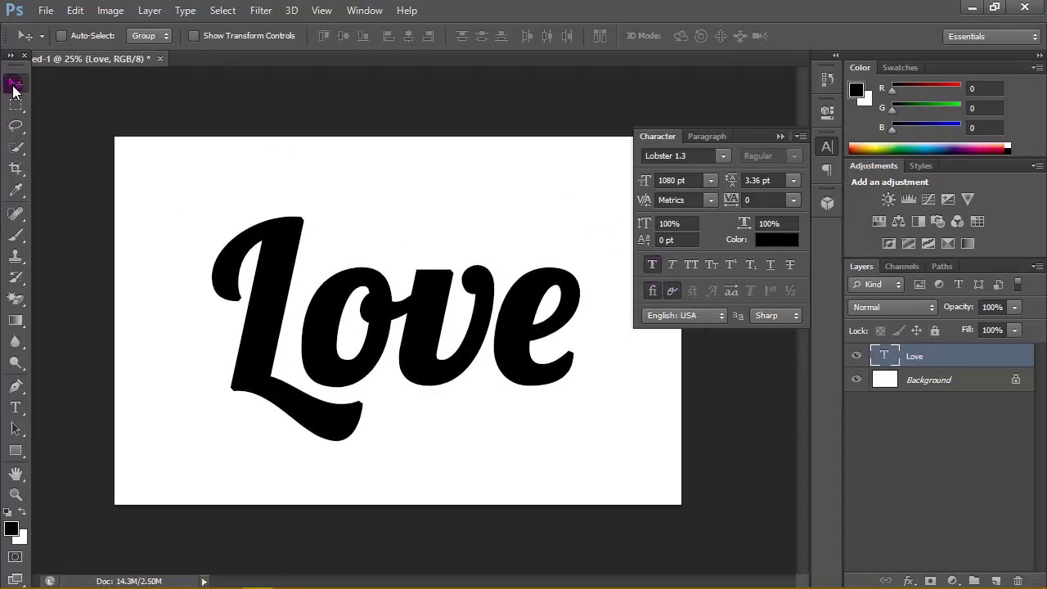
pyautogui.doubleClick(883, 355)
pyautogui.click(672, 291)
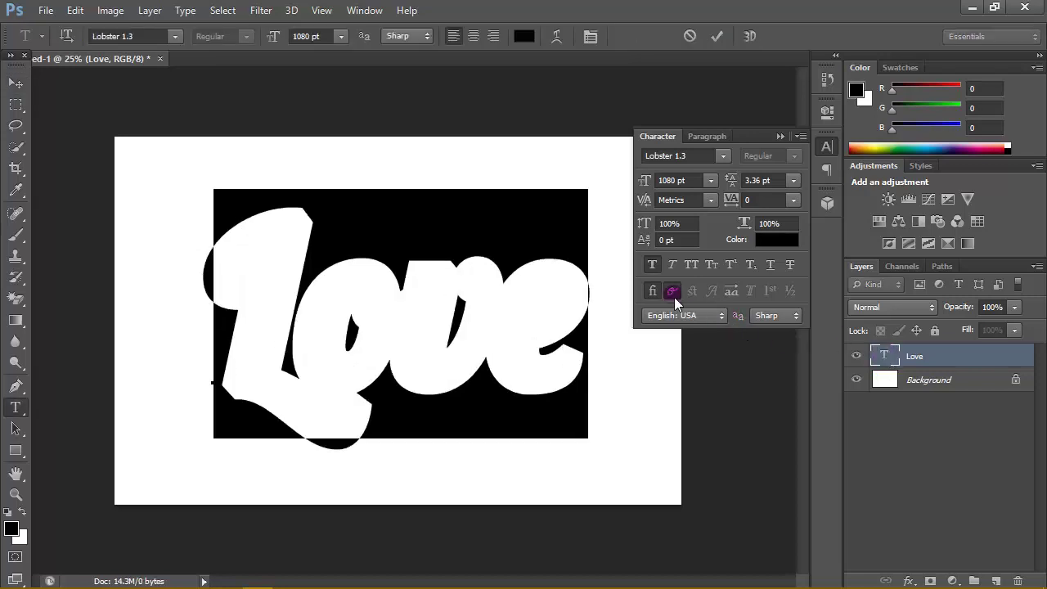
pyautogui.click(651, 265)
pyautogui.click(15, 104)
pyautogui.click(766, 227)
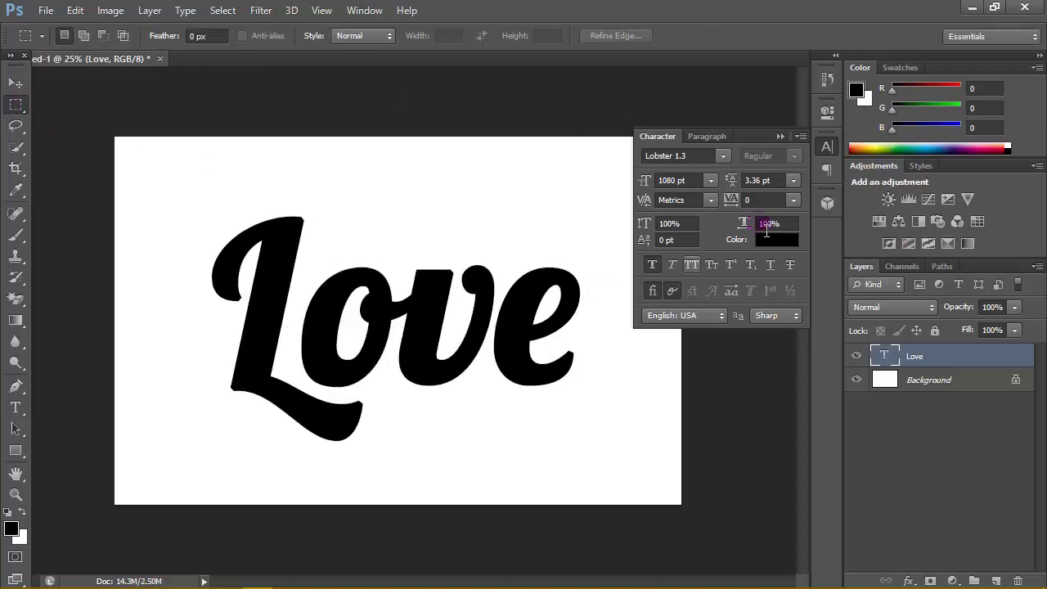
pyautogui.click(783, 135)
# - Duplicate the Love text layer under the name "Love 2"
pyautogui.rightClick(940, 353)
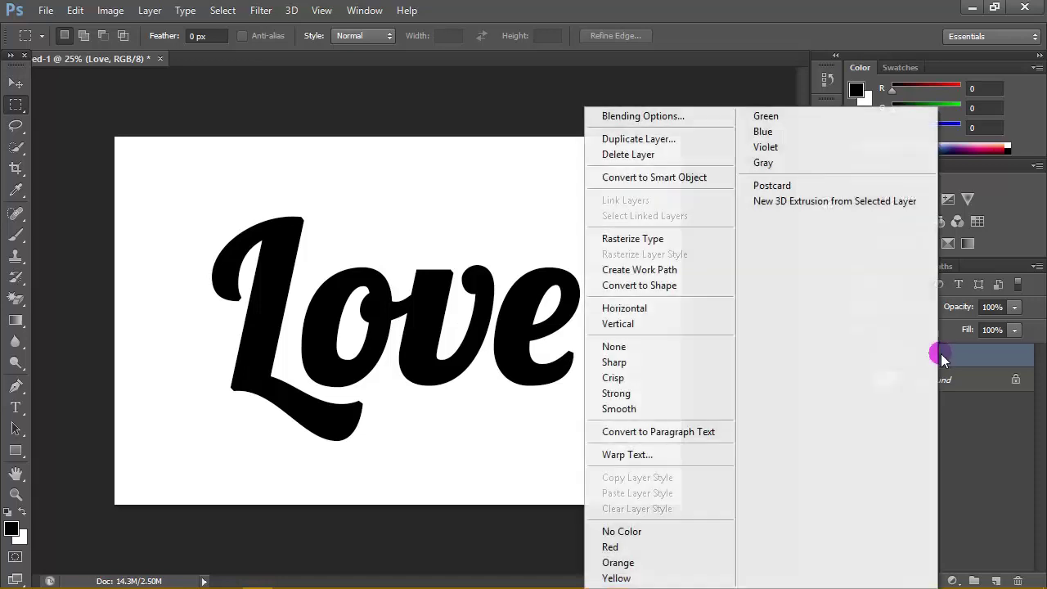
pyautogui.click(971, 360)
pyautogui.rightClick(969, 356)
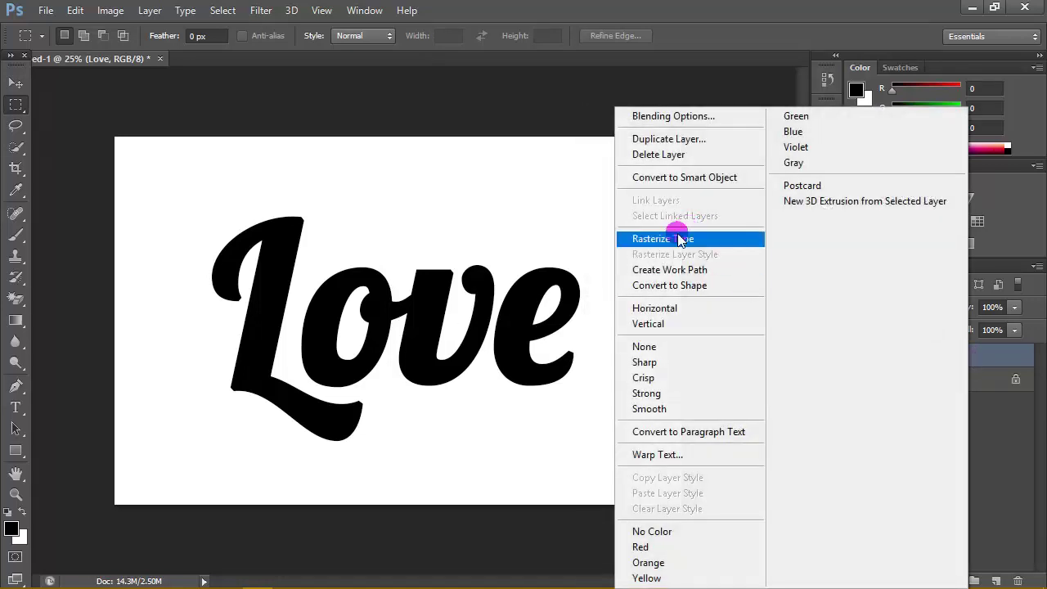
pyautogui.click(662, 139)
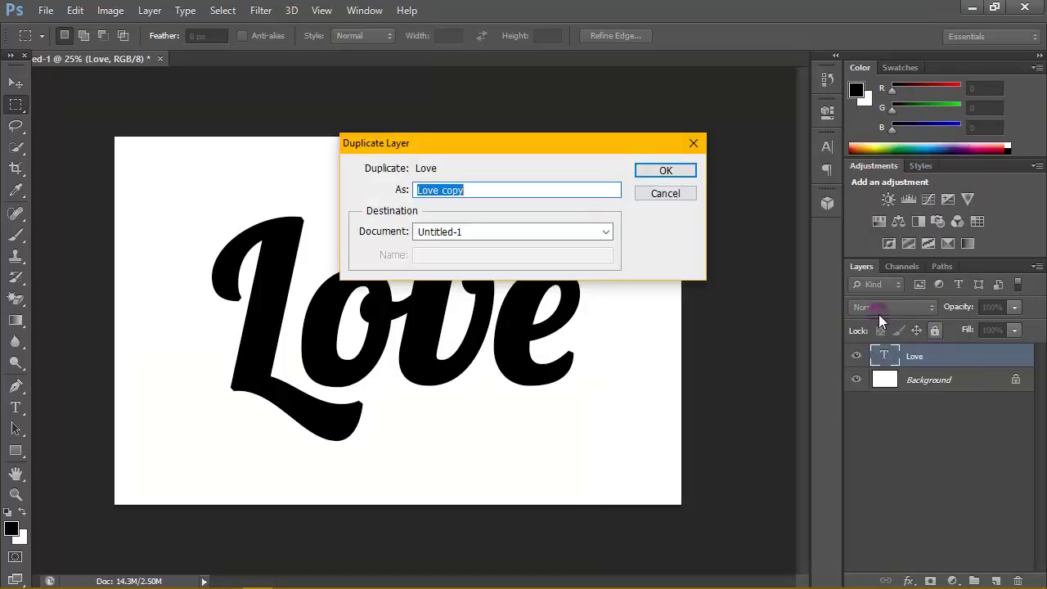
pyautogui.moveTo(527, 192); pyautogui.dragTo(443, 192)
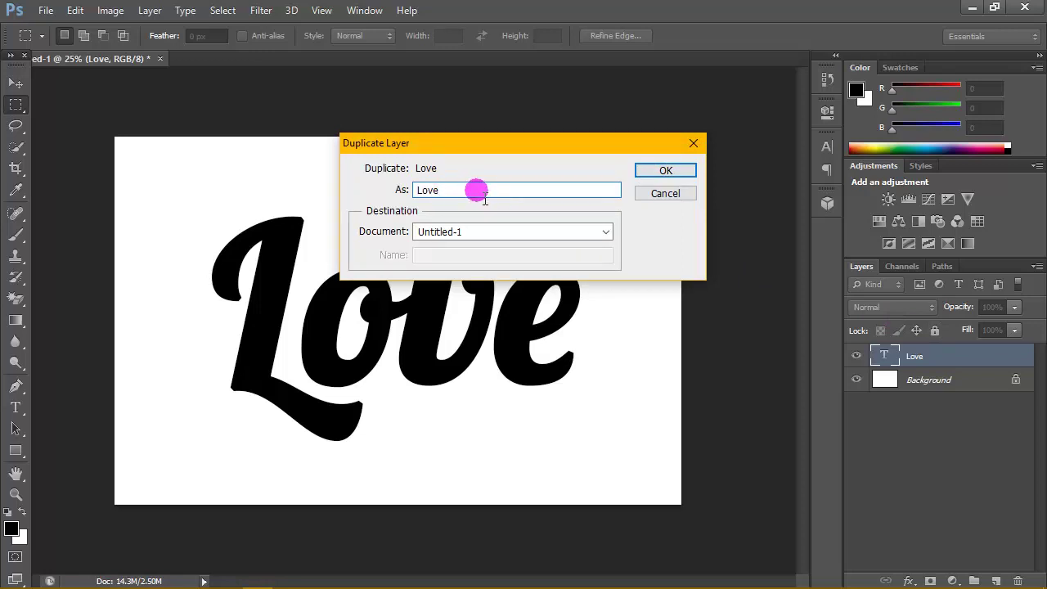
pyautogui.write('2')
pyautogui.click(666, 170)
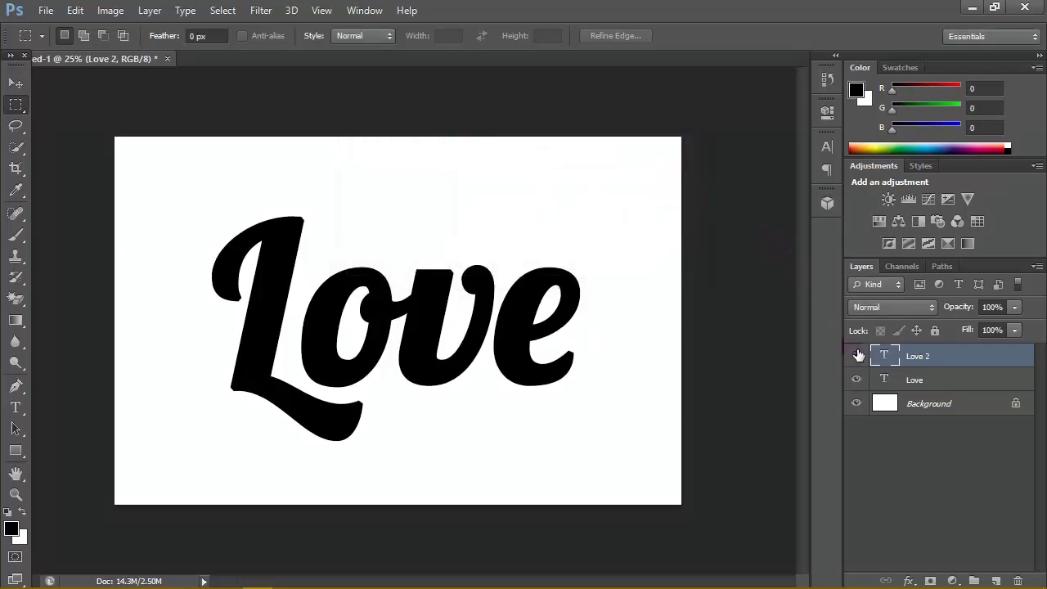
# - Duplicate the Love 2 layer under the name "Love 3"
pyautogui.rightClick(885, 356)
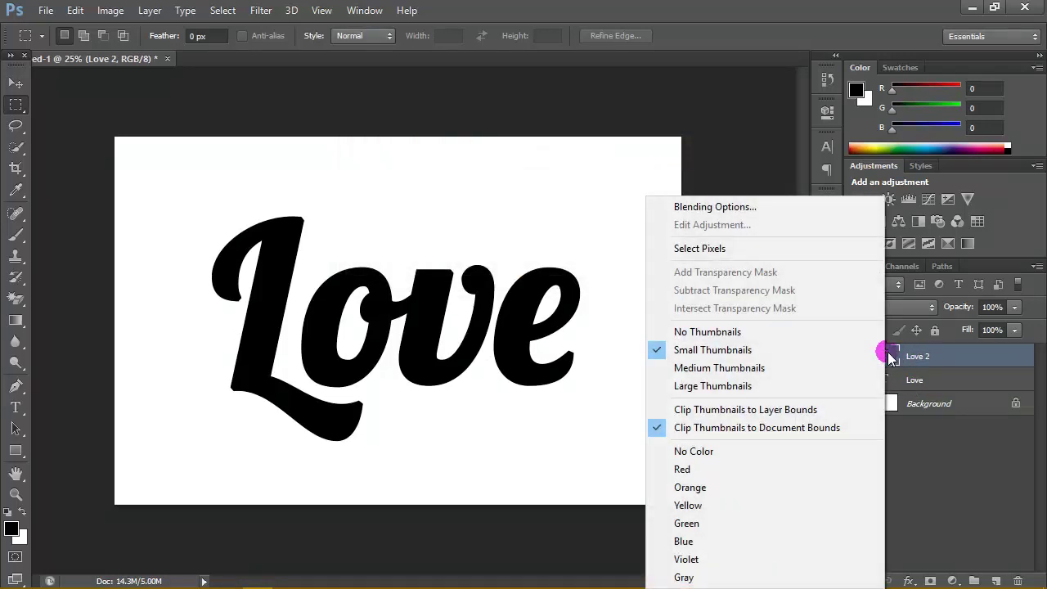
pyautogui.click(938, 356)
pyautogui.click(654, 139)
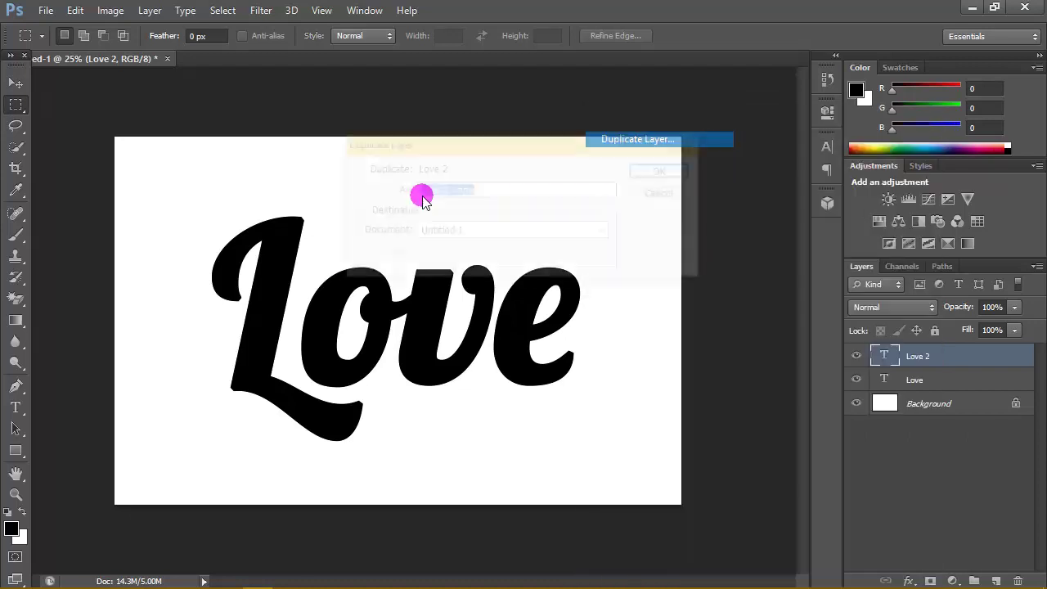
pyautogui.press('Right')
pyautogui.moveTo(442, 188); pyautogui.dragTo(488, 190)
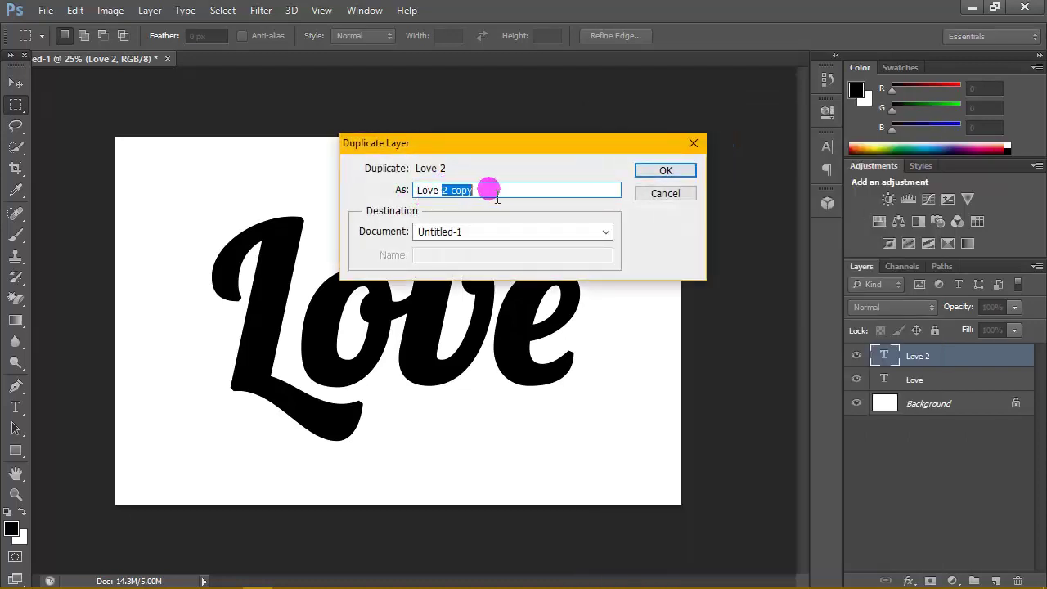
pyautogui.write('3')
pyautogui.click(659, 170)
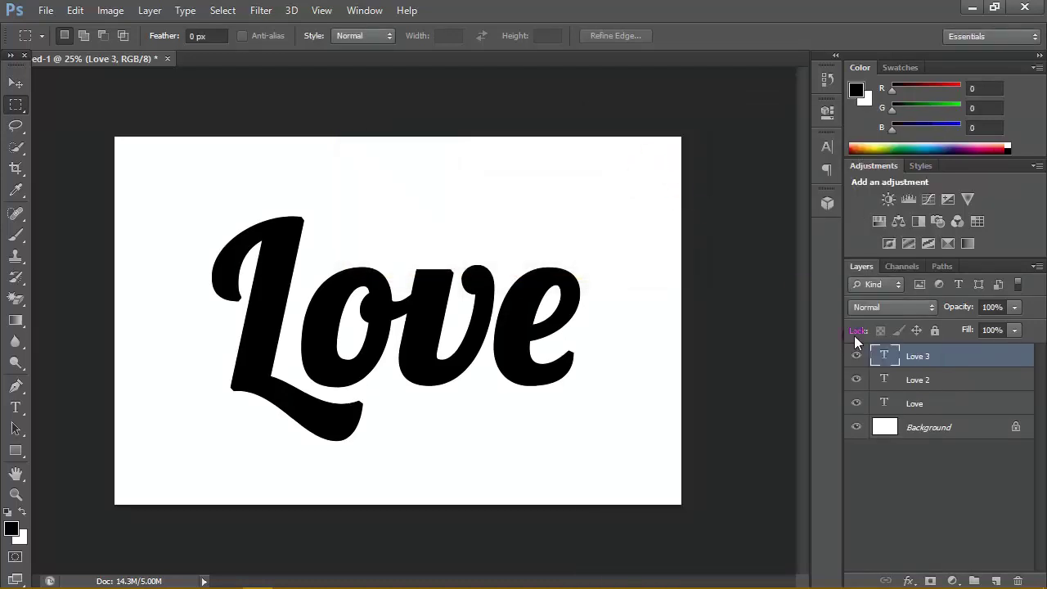
# - Duplicate the Love 3 layer, removing "copy" from the duplicate's name
pyautogui.rightClick(960, 356)
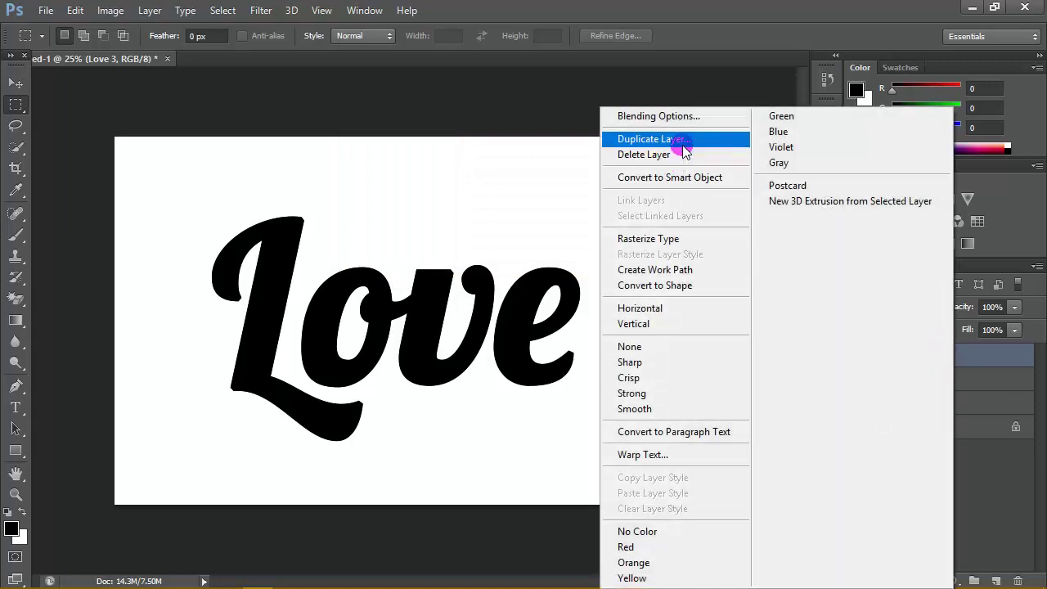
pyautogui.click(735, 137)
pyautogui.moveTo(448, 190); pyautogui.dragTo(508, 201)
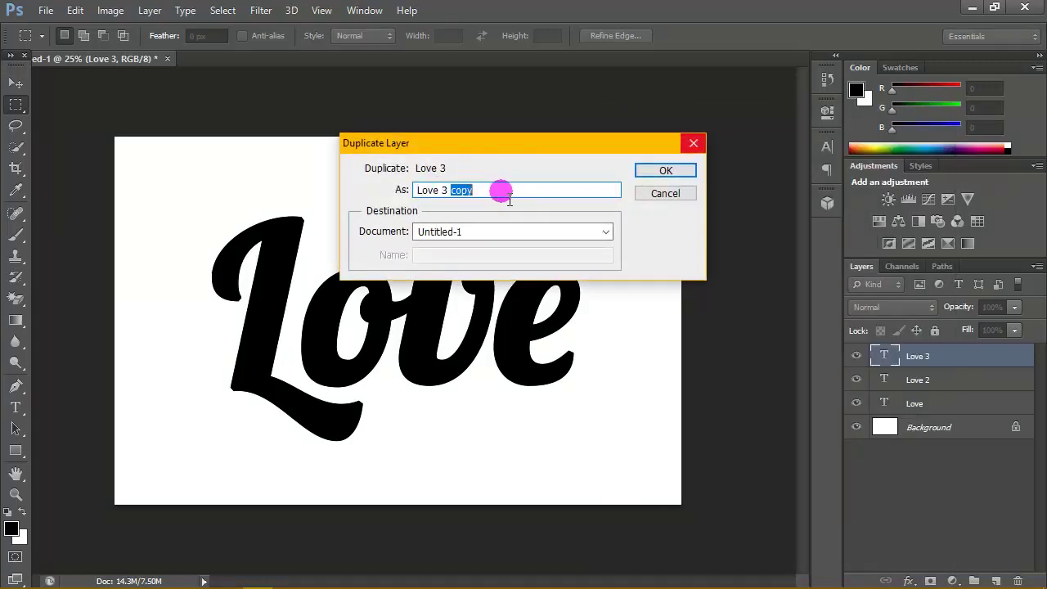
pyautogui.press('BackSpace')
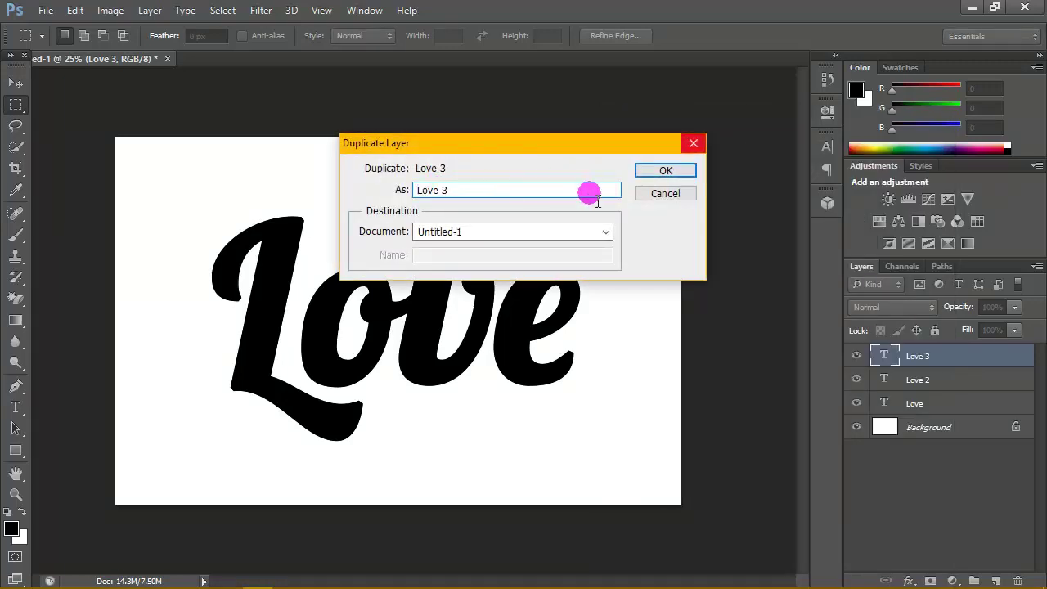
pyautogui.click(663, 174)
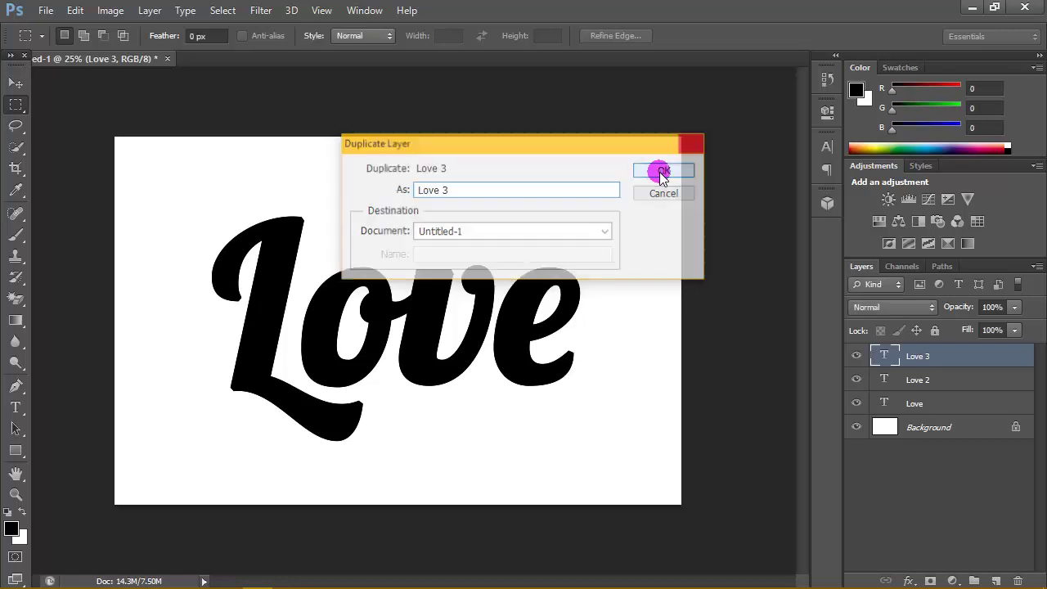
# - Rename the topmost text layer "Love 4"
pyautogui.doubleClick(920, 357)
pyautogui.click(949, 362)
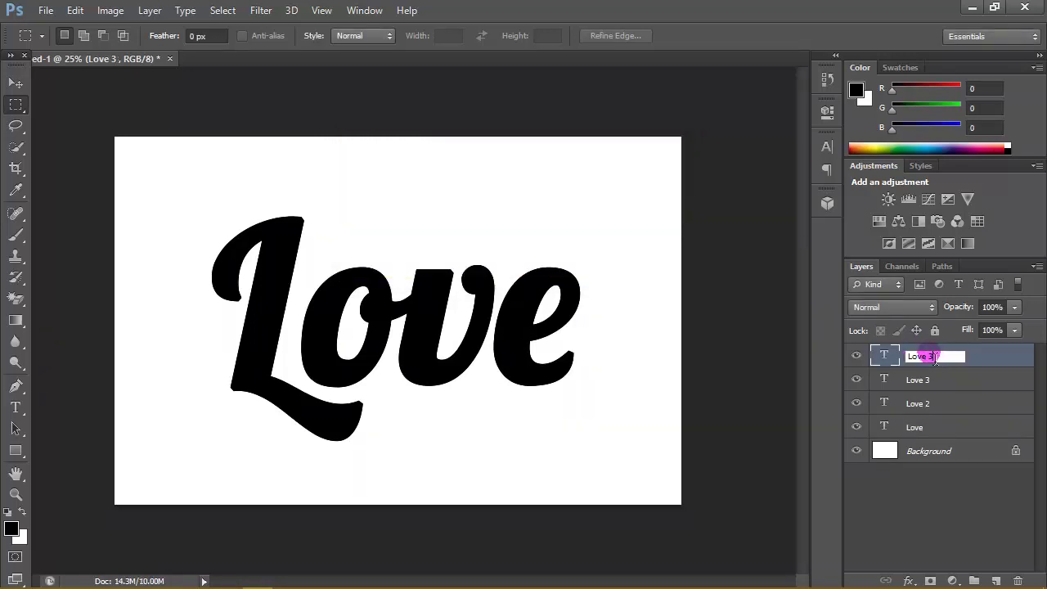
pyautogui.press('BackSpace')
pyautogui.click(973, 381)
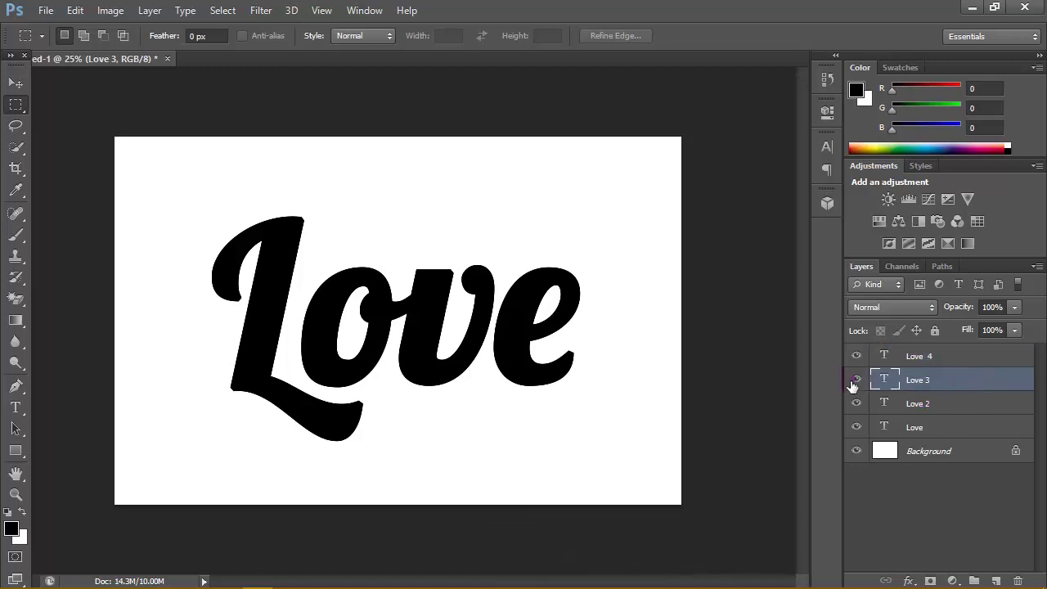
# - Select all four Love text layers and move them together slightly to the left on the canvas
pyautogui.click(959, 359)
pyautogui.keyDown('shift'); pyautogui.click(944, 424); pyautogui.keyUp('shift')
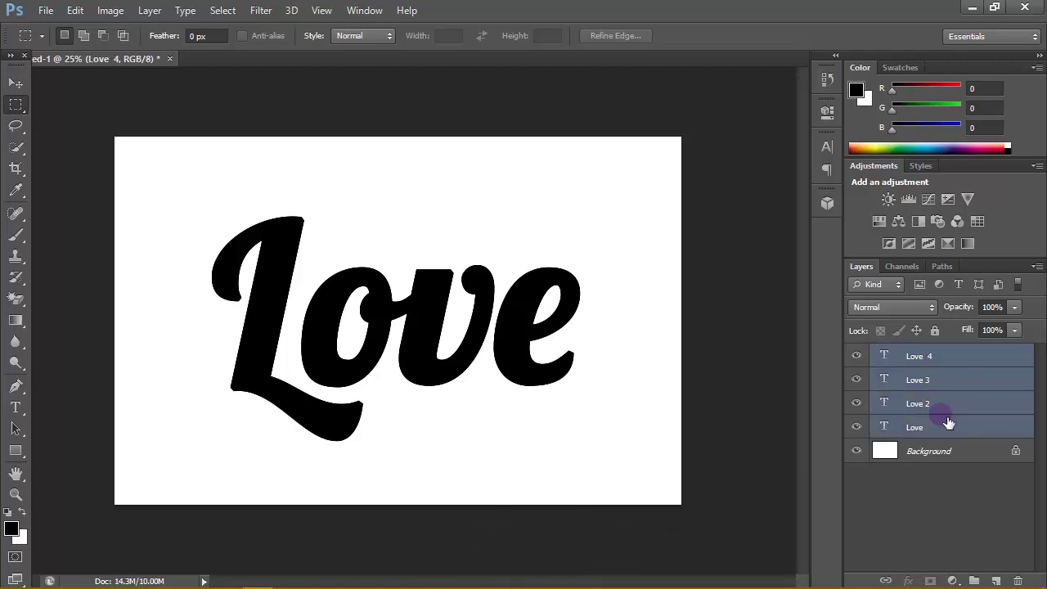
pyautogui.click(17, 85)
pyautogui.moveTo(444, 339); pyautogui.dragTo(419, 350)
pyautogui.scroll(3, 416, 347)
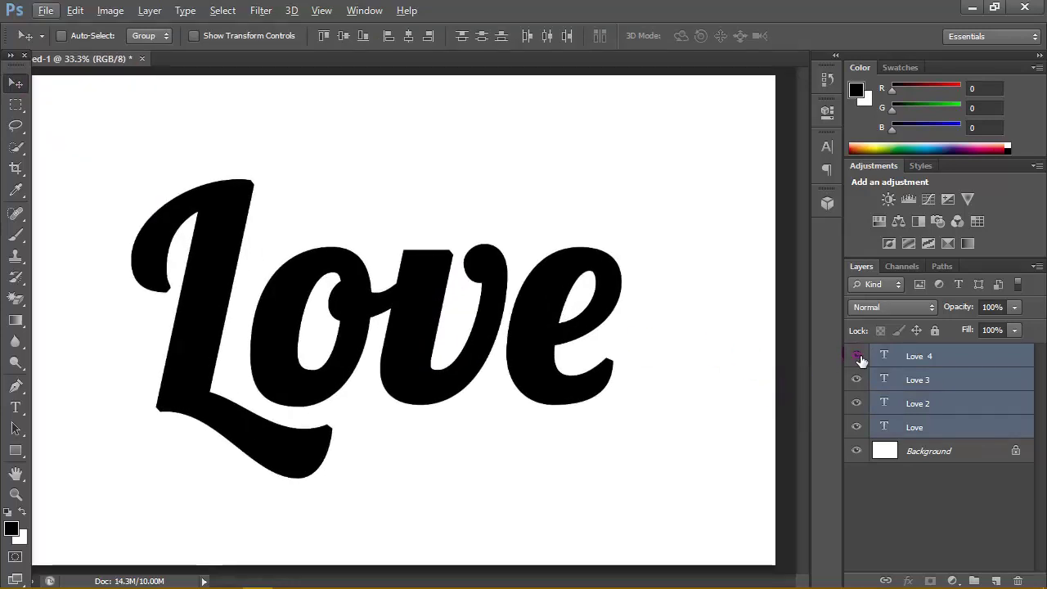
# - Set the fill of the Love 3 layer to 0%
pyautogui.click(945, 380)
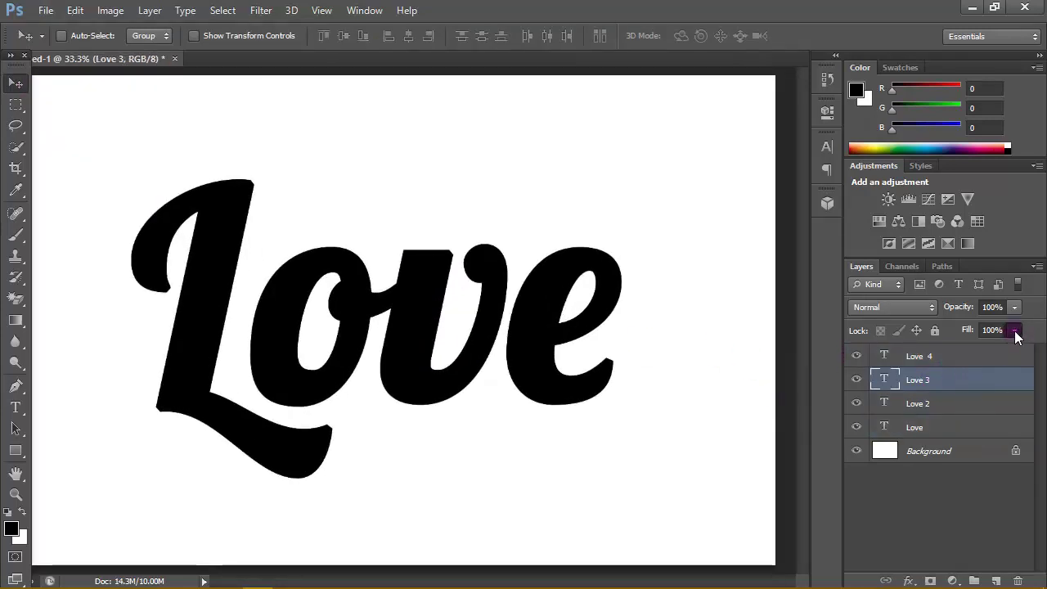
pyautogui.click(1016, 336)
pyautogui.moveTo(1014, 347); pyautogui.dragTo(898, 349)
pyautogui.click(975, 360)
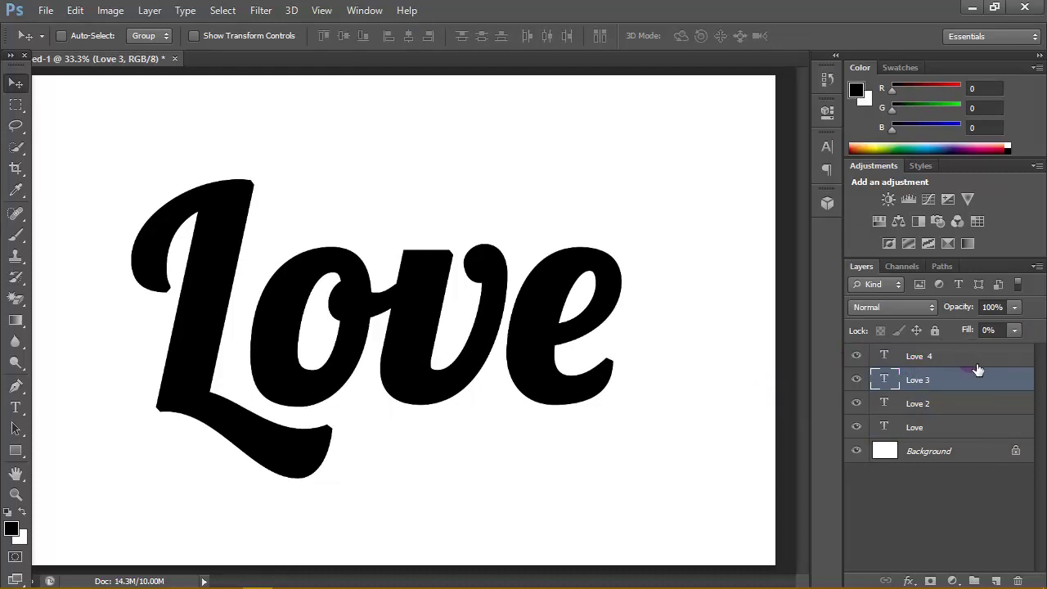
pyautogui.click(968, 355)
pyautogui.click(1013, 307)
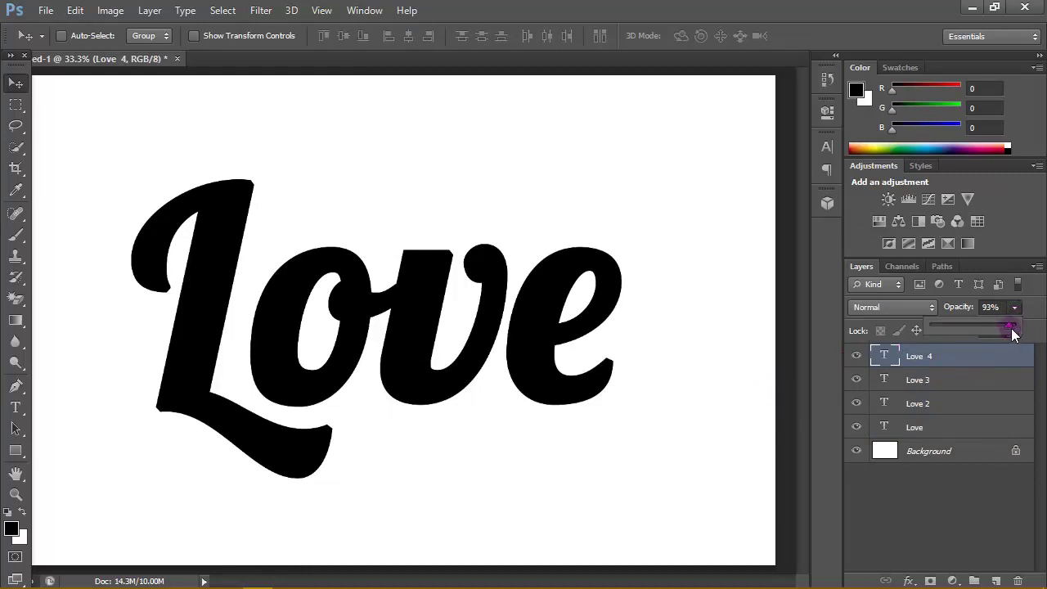
pyautogui.click(1002, 383)
pyautogui.click(992, 381)
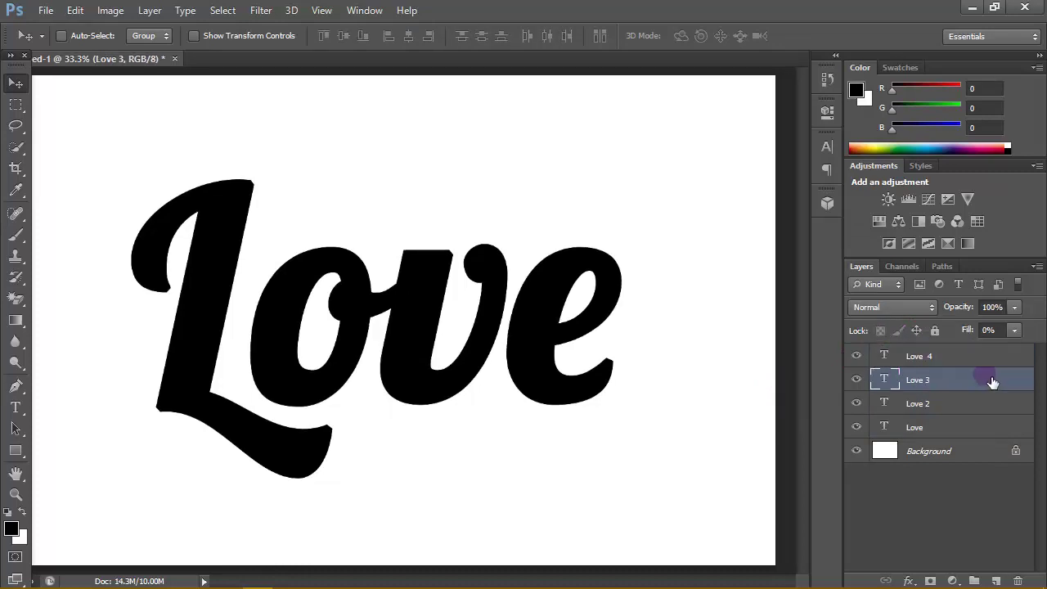
pyautogui.click(988, 360)
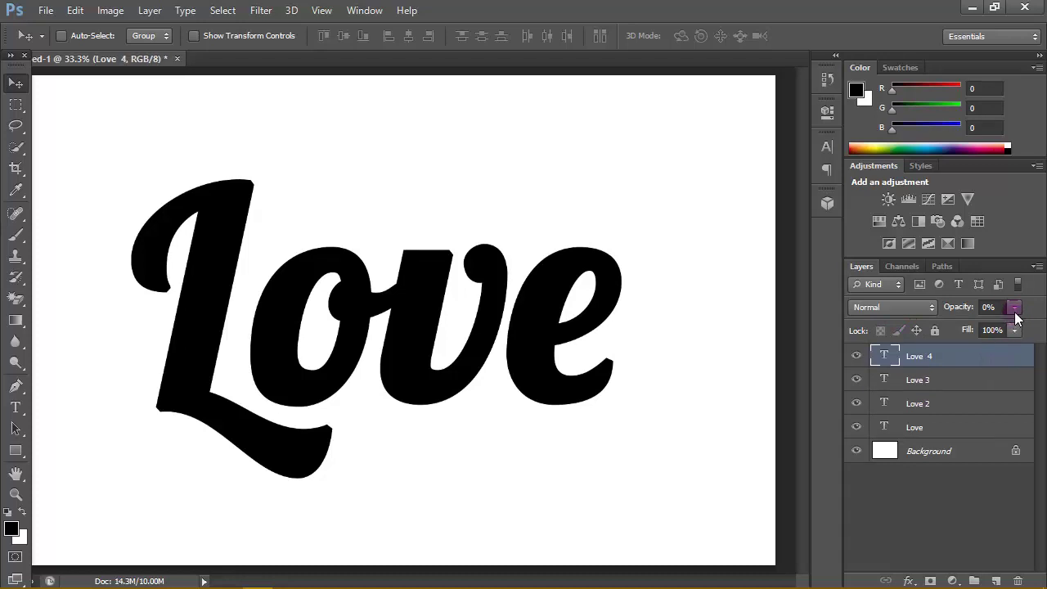
pyautogui.moveTo(1013, 306); pyautogui.dragTo(990, 330)
pyautogui.click(981, 365)
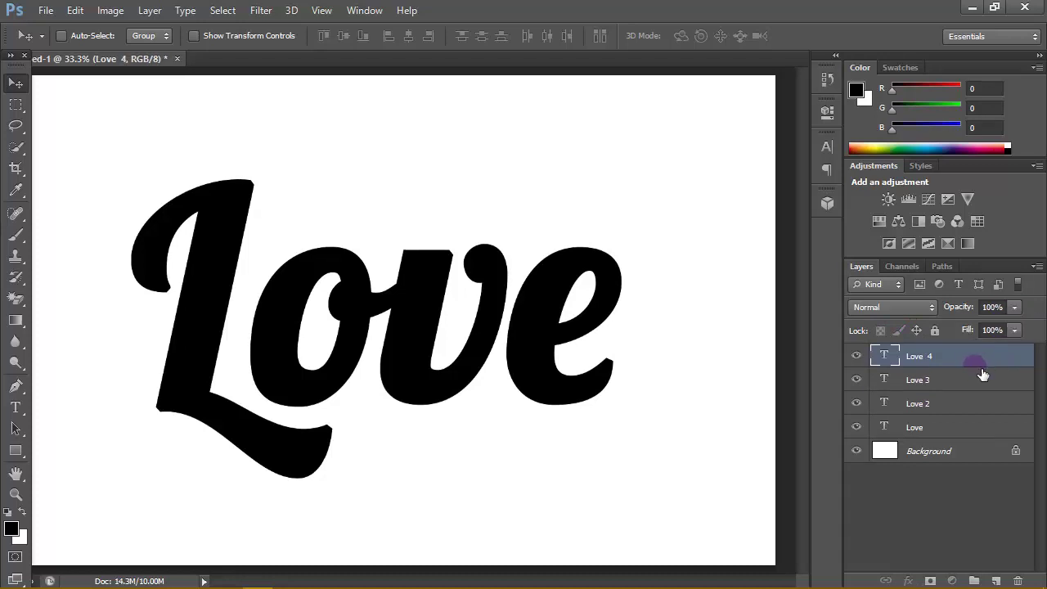
# - Set the fill of the Love 4 layer to 0%
pyautogui.click(1014, 330)
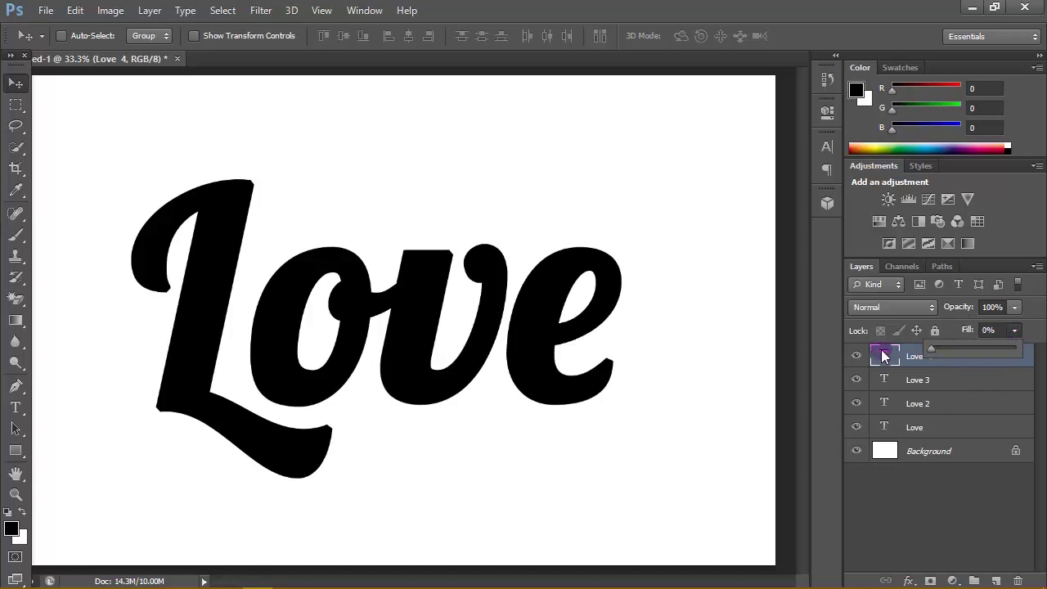
pyautogui.click(985, 382)
pyautogui.click(986, 383)
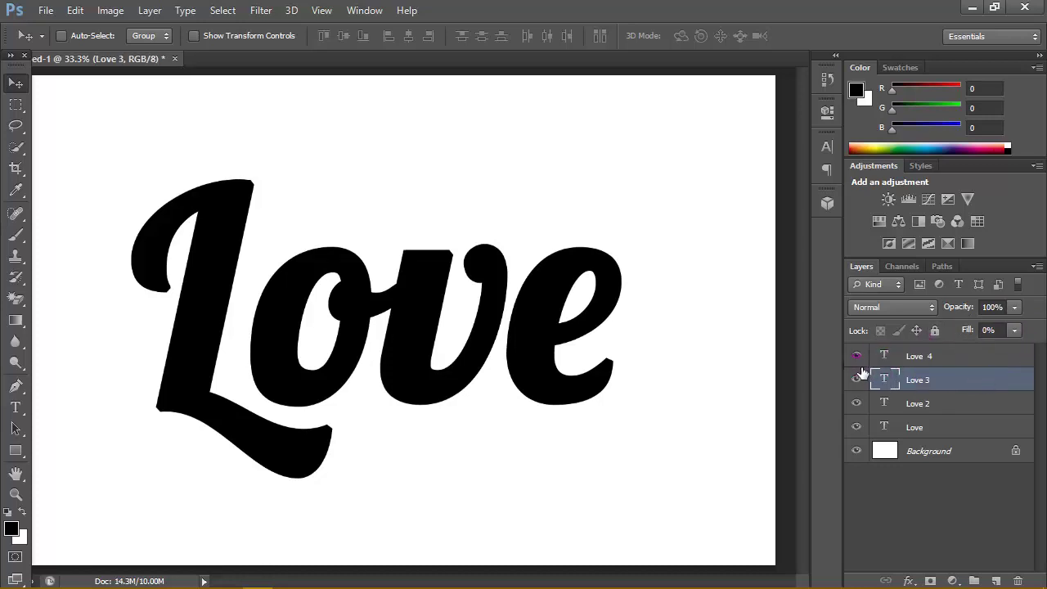
# - Hide the Love 4, Love 3 and Love 2 layers and make the Love layer active
pyautogui.moveTo(856, 379); pyautogui.dragTo(856, 403)
pyautogui.click(962, 429)
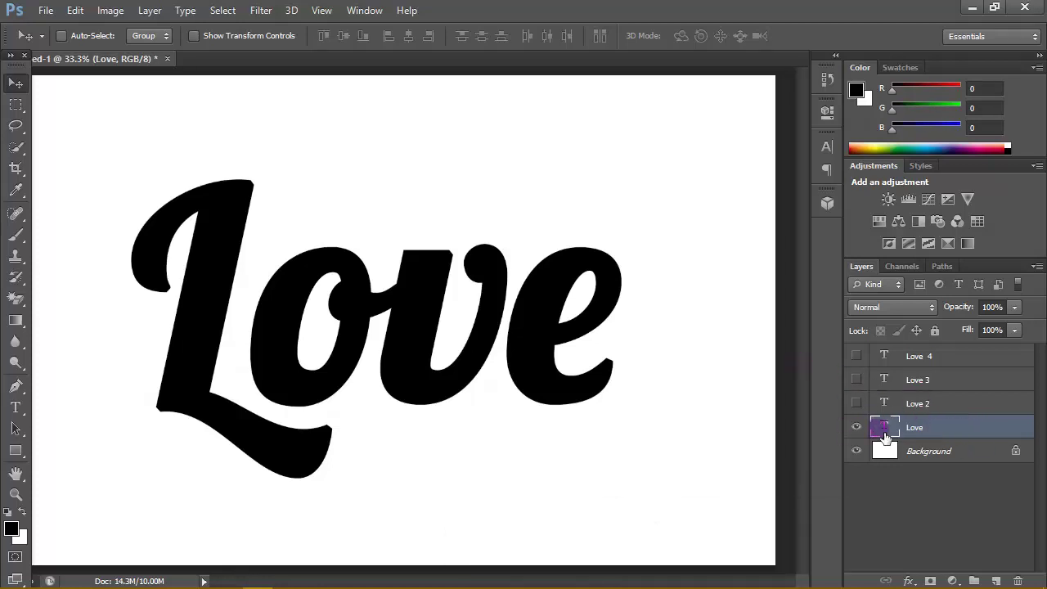
# - Apply Bevel & Emboss to the Love layer with the Outer Bevel style and the Chisel Soft technique
pyautogui.rightClick(967, 431)
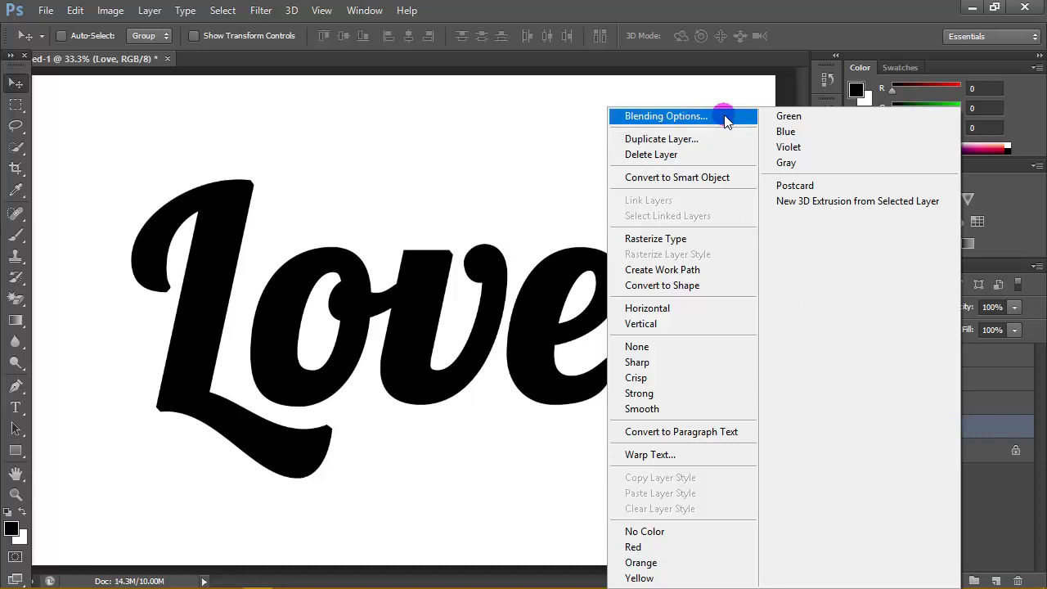
pyautogui.click(705, 117)
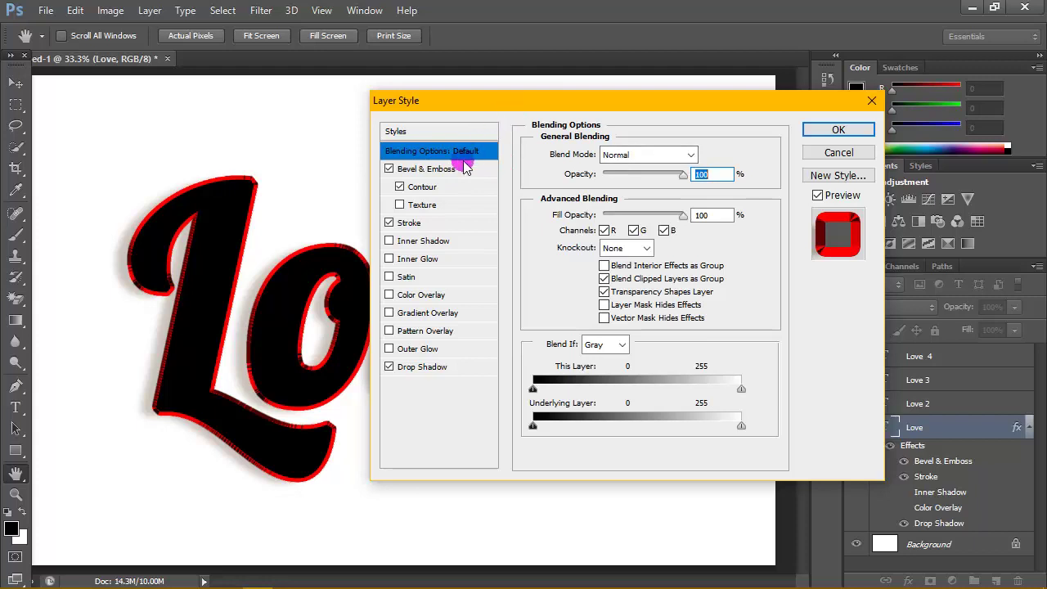
pyautogui.click(485, 174)
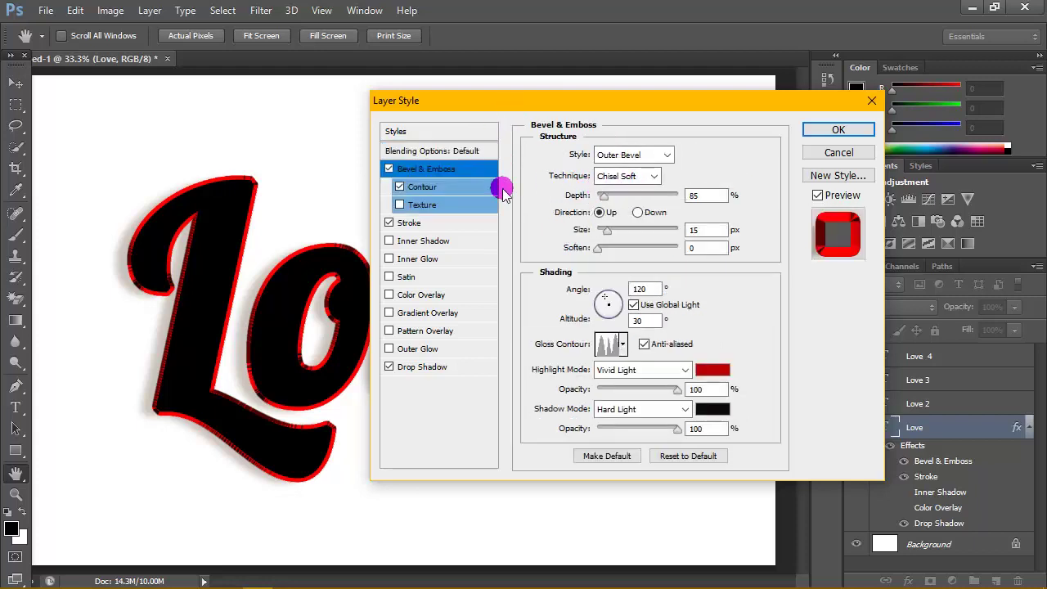
pyautogui.click(666, 155)
pyautogui.click(669, 157)
pyautogui.click(667, 170)
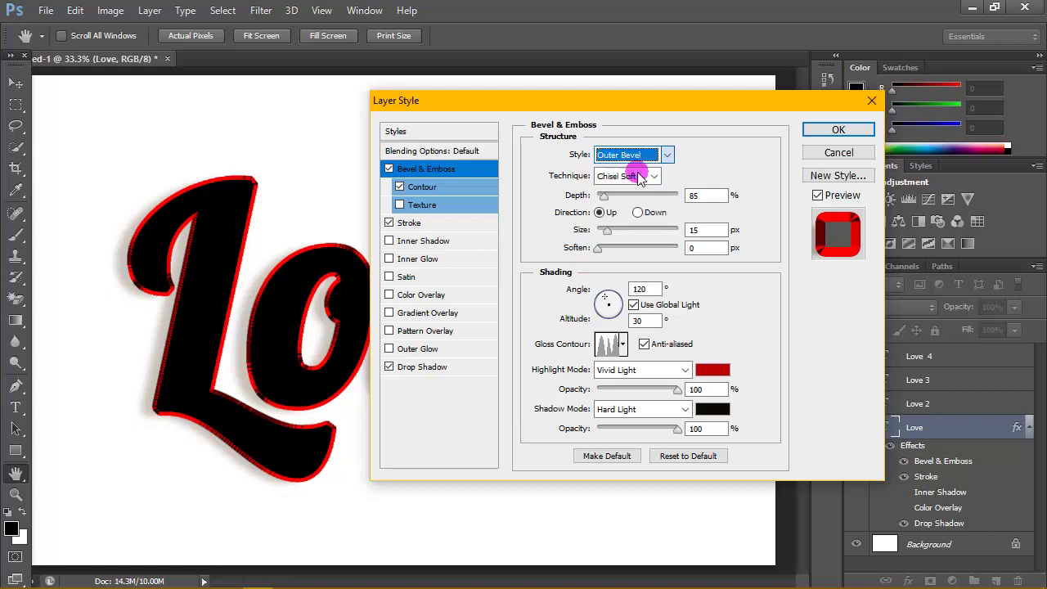
pyautogui.click(657, 176)
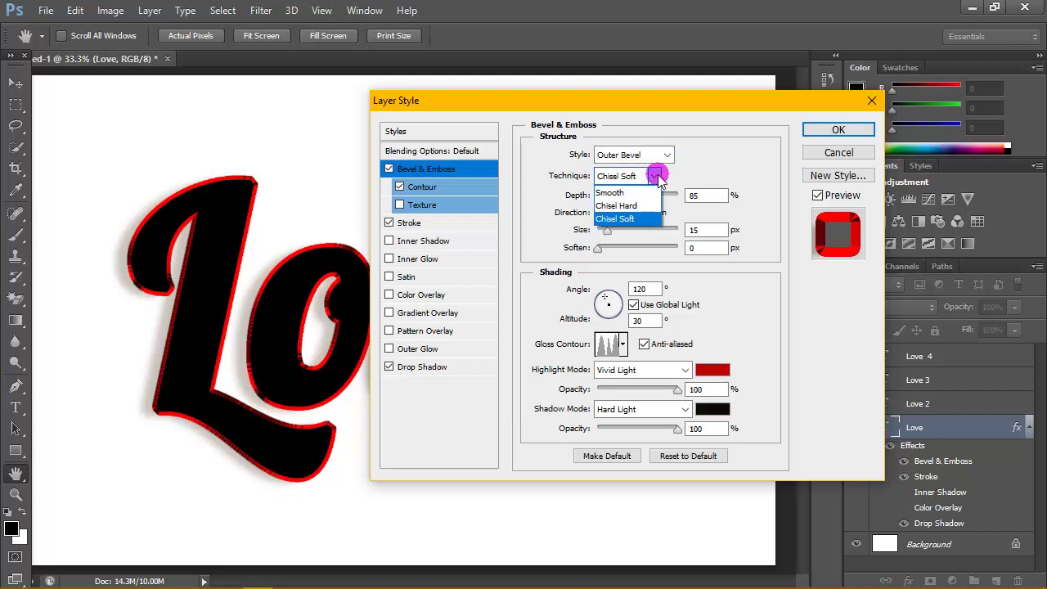
pyautogui.click(644, 218)
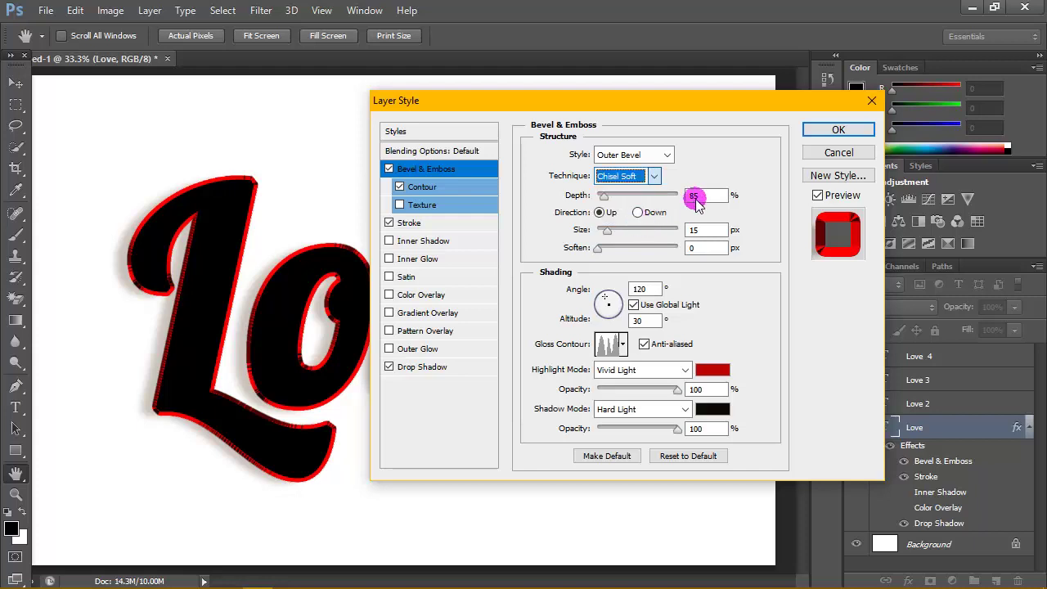
# - Set the bevel's depth to 85%, its size to 15 px and its soften value to 0 px
pyautogui.click(687, 199)
pyautogui.click(712, 228)
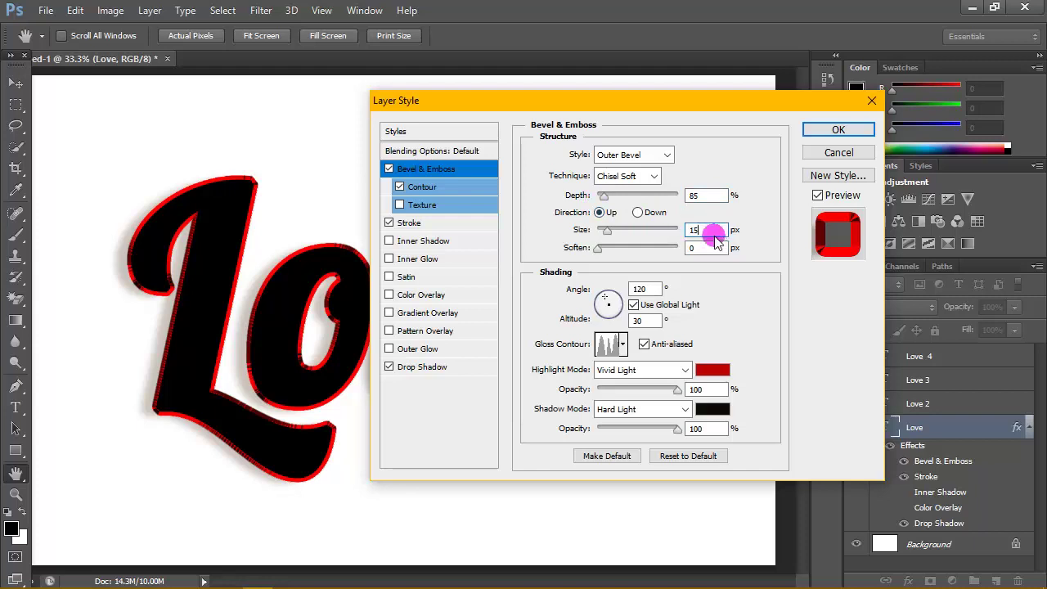
pyautogui.click(703, 247)
# - Set the bevel's shading angle to 120° and altitude to 30°, with Use Global Light enabled
pyautogui.click(650, 288)
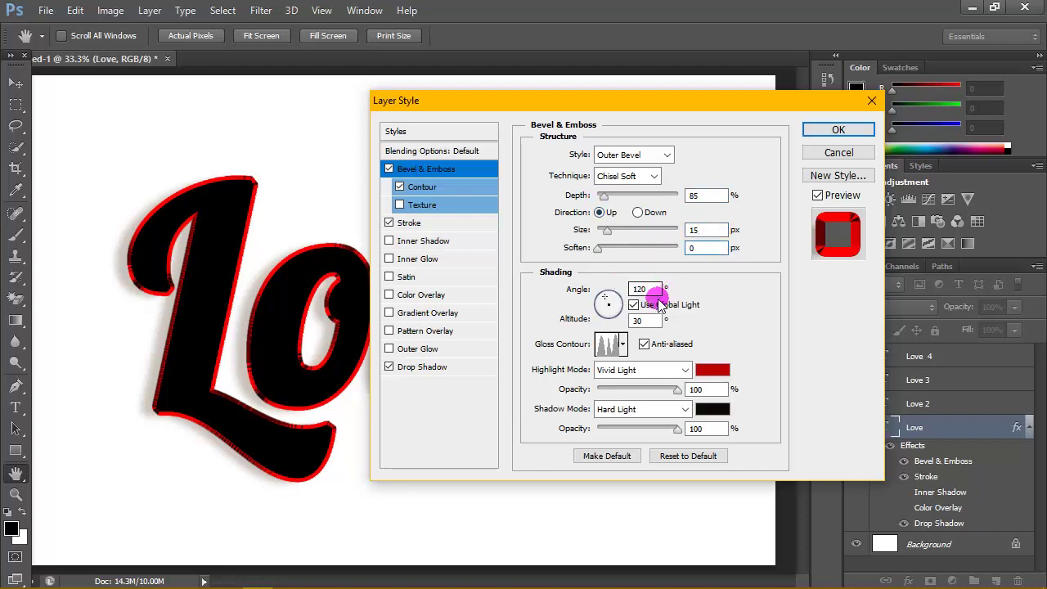
pyautogui.click(637, 320)
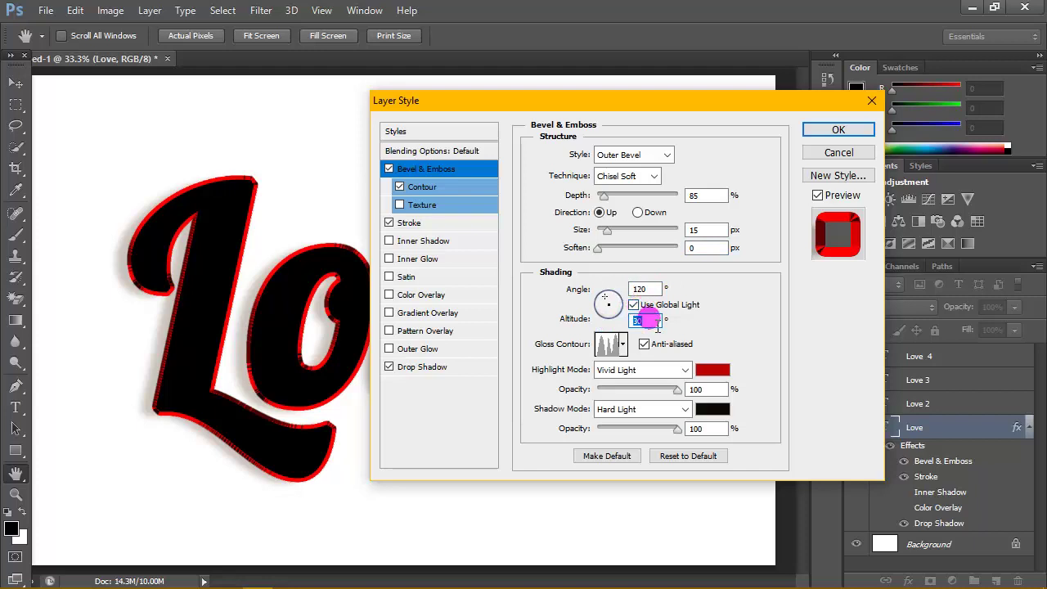
pyautogui.click(632, 305)
pyautogui.click(632, 305)
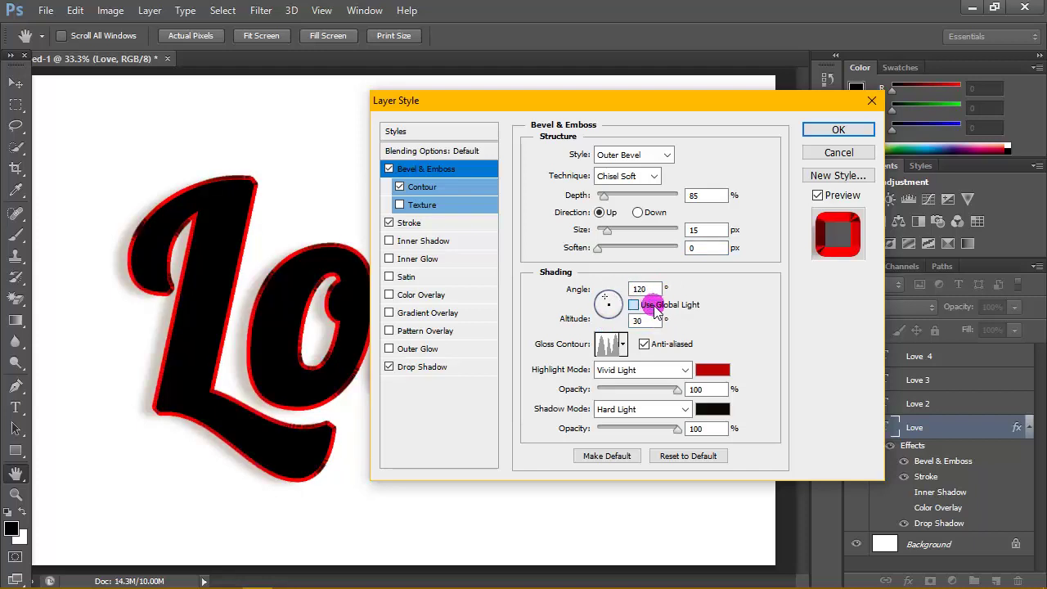
# - Load the contour file CT into the presets for the bevel's gloss contour
pyautogui.click(609, 345)
pyautogui.click(659, 96)
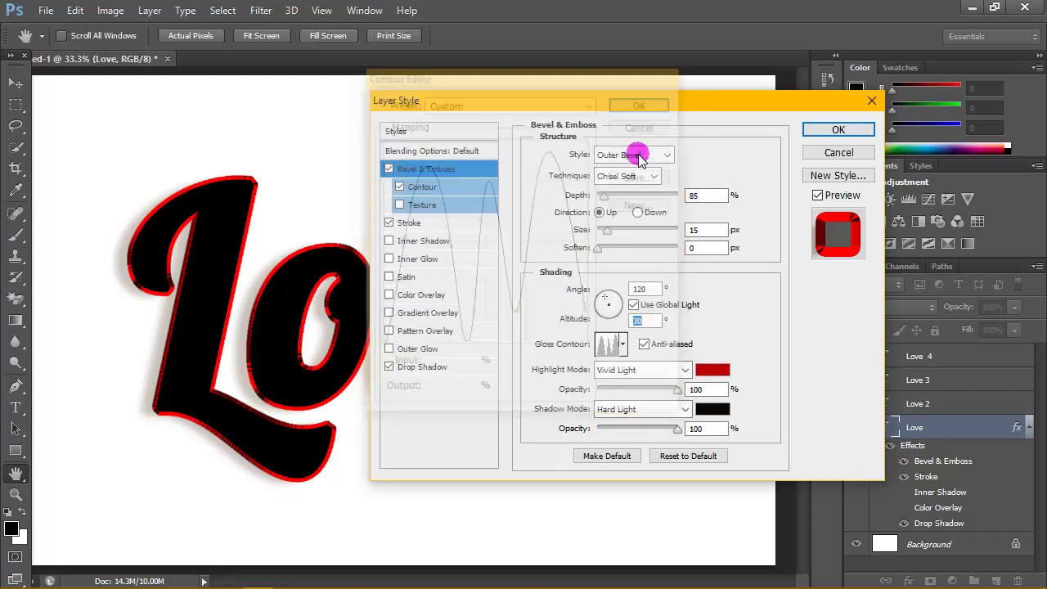
pyautogui.click(622, 344)
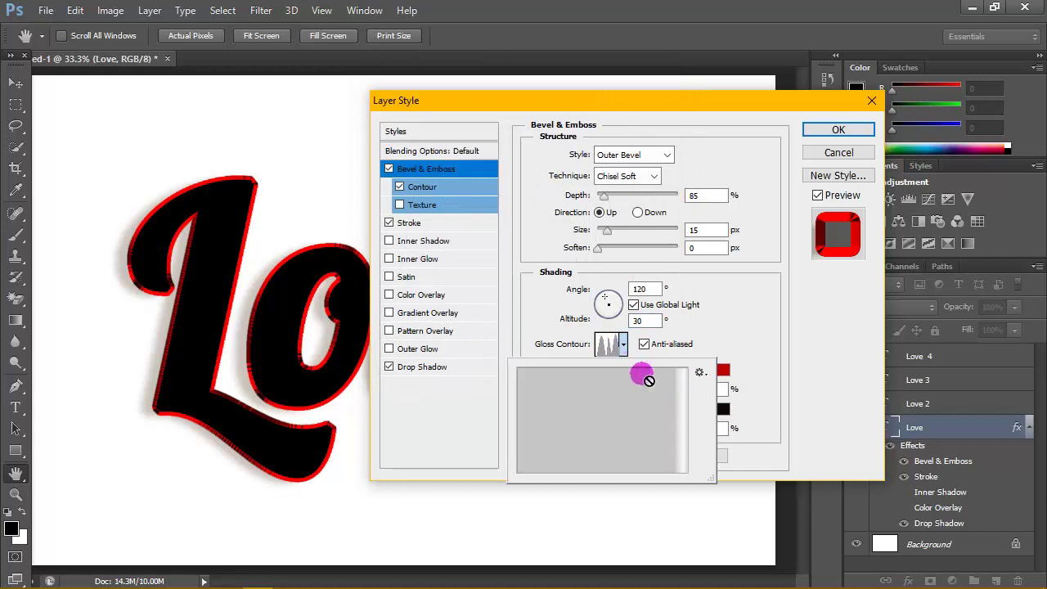
pyautogui.click(699, 372)
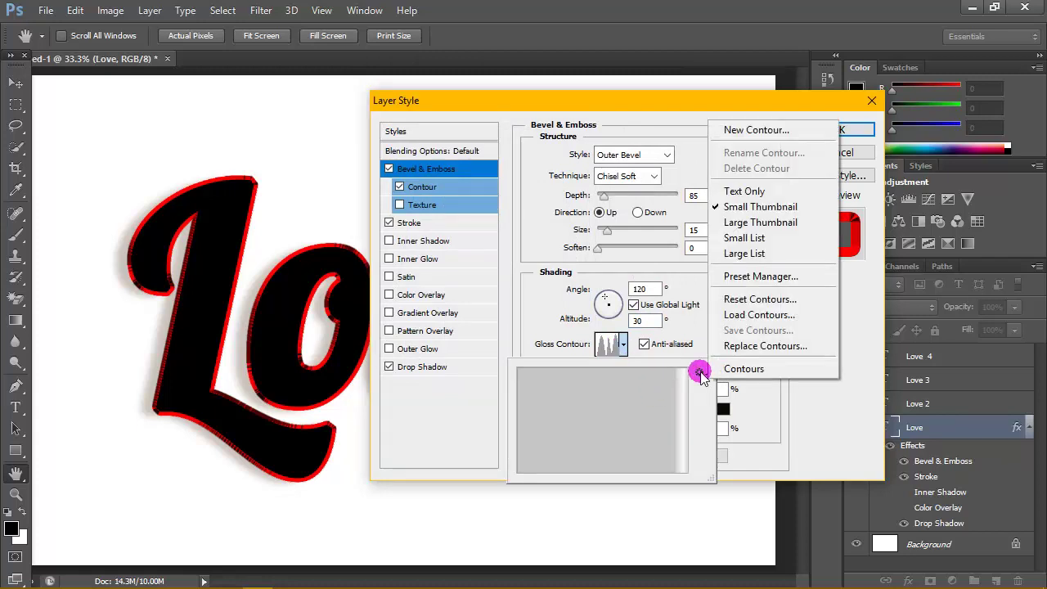
pyautogui.click(767, 319)
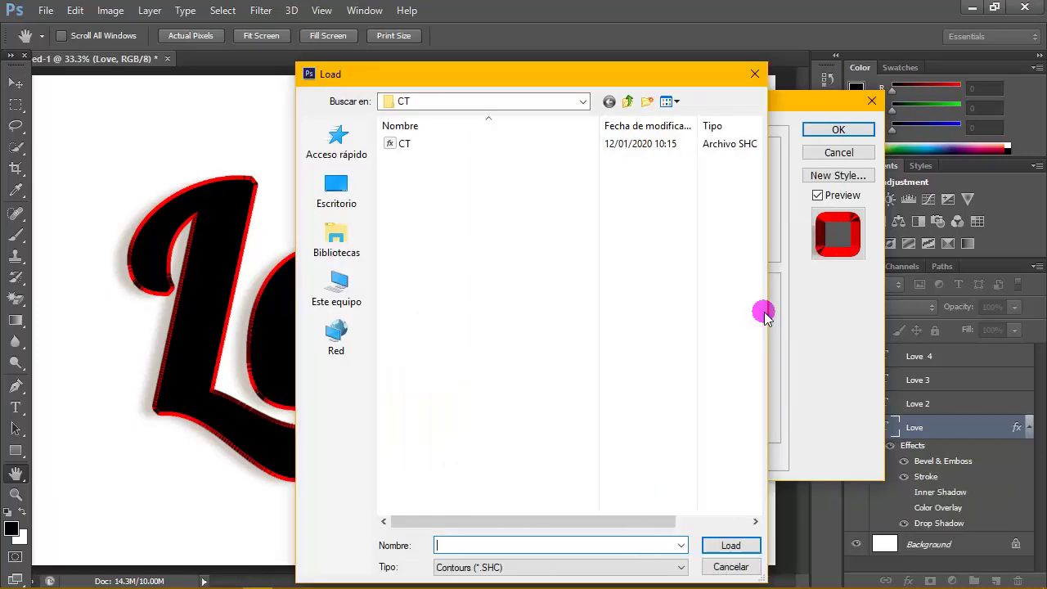
pyautogui.click(436, 142)
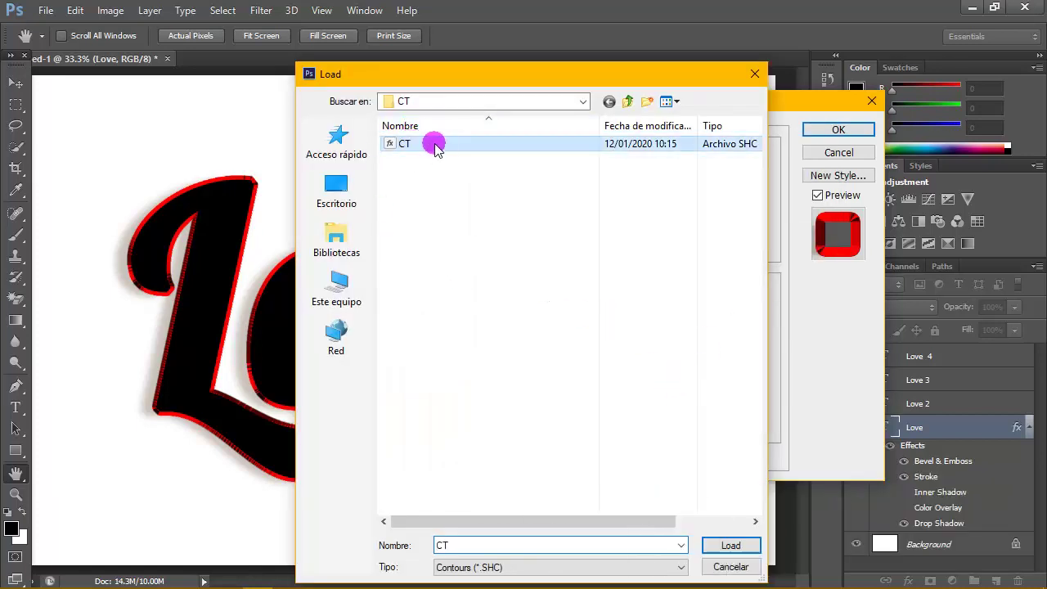
pyautogui.click(730, 545)
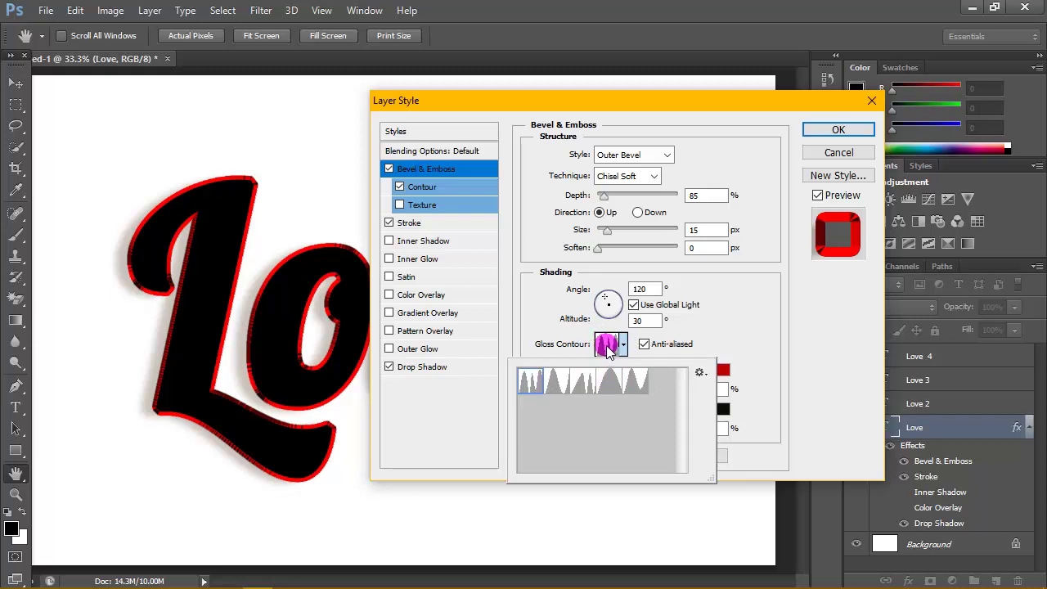
pyautogui.click(733, 335)
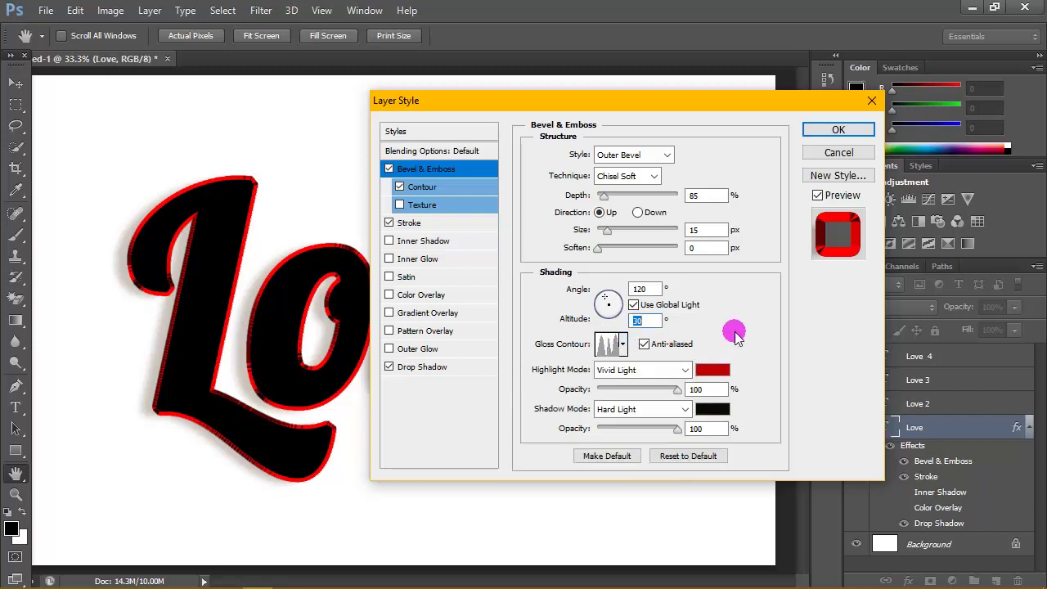
# - Set the bevel's highlight mode to Vivid Light with colour bc0102 and 100% opacity
pyautogui.click(685, 375)
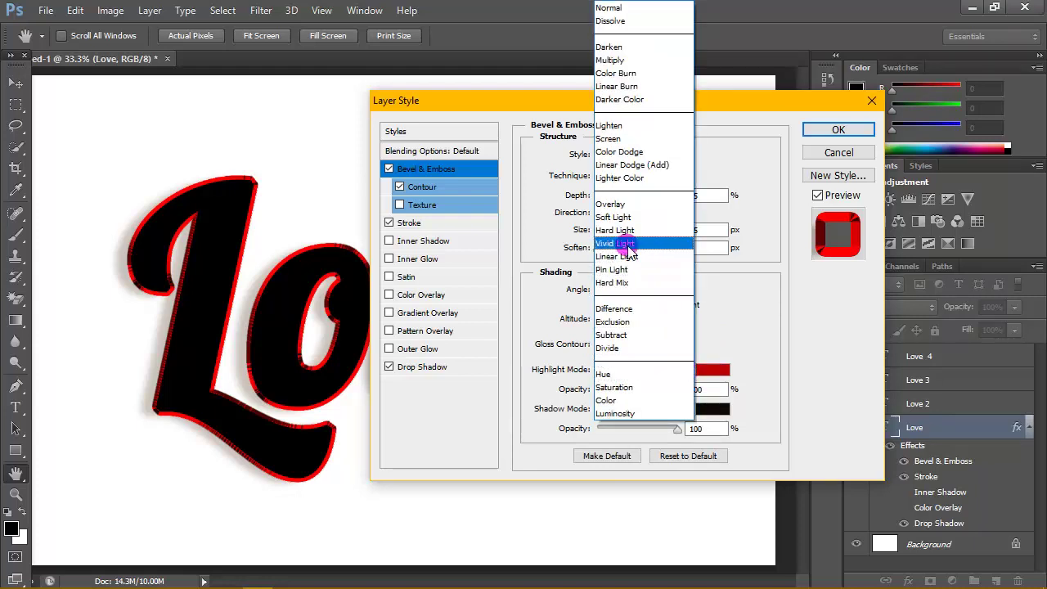
pyautogui.click(625, 242)
pyautogui.click(711, 370)
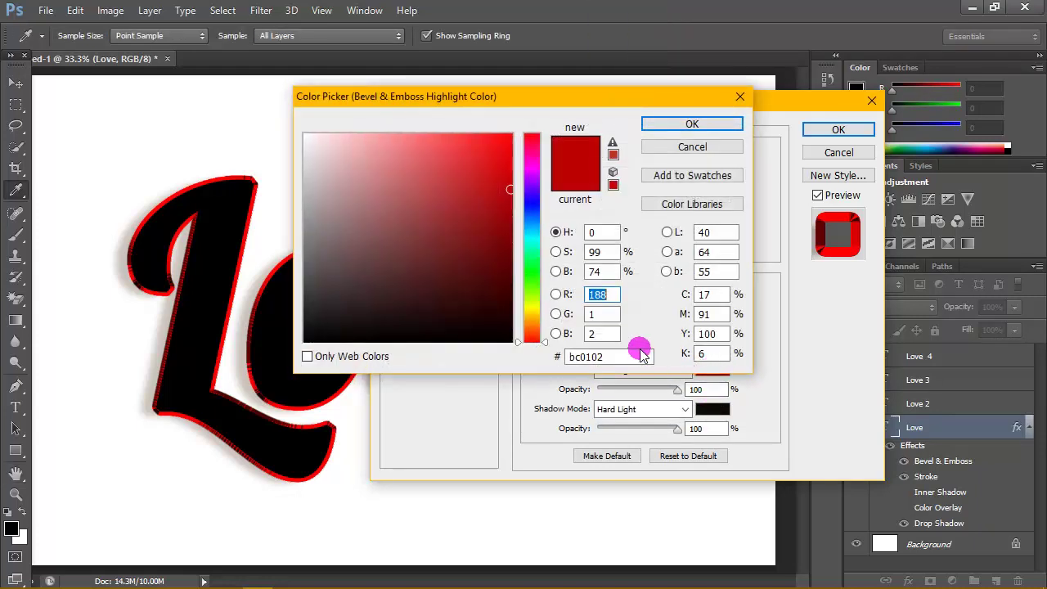
pyautogui.moveTo(654, 96); pyautogui.dragTo(726, 123)
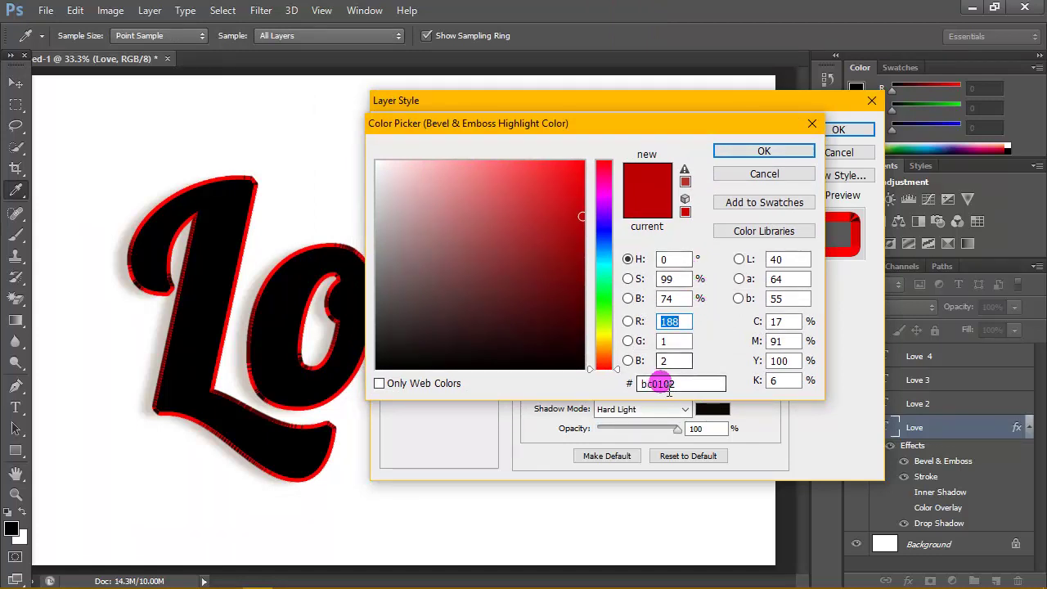
pyautogui.moveTo(689, 384); pyautogui.dragTo(610, 390)
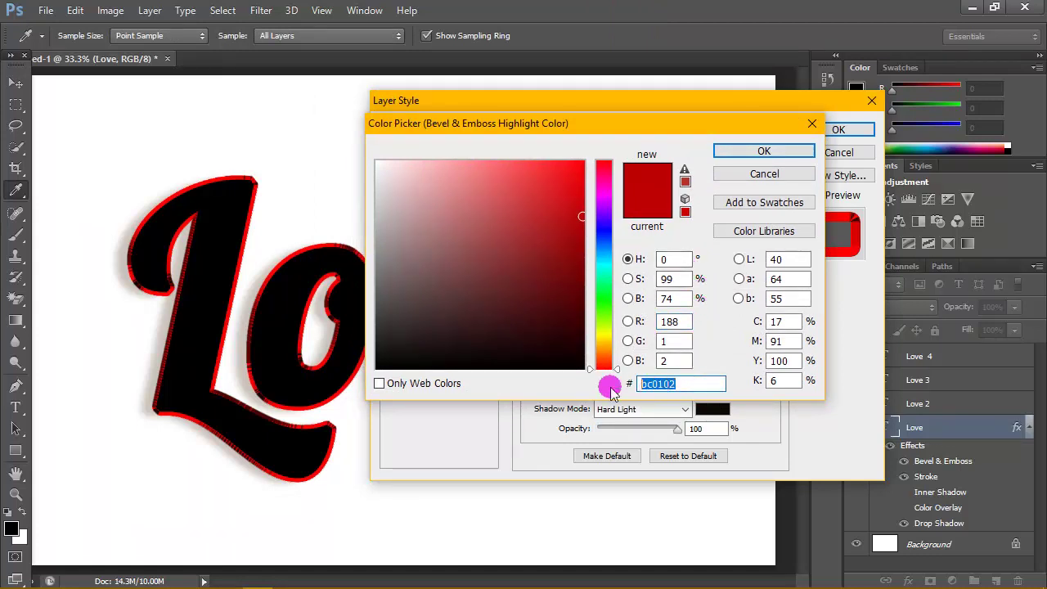
pyautogui.click(697, 388)
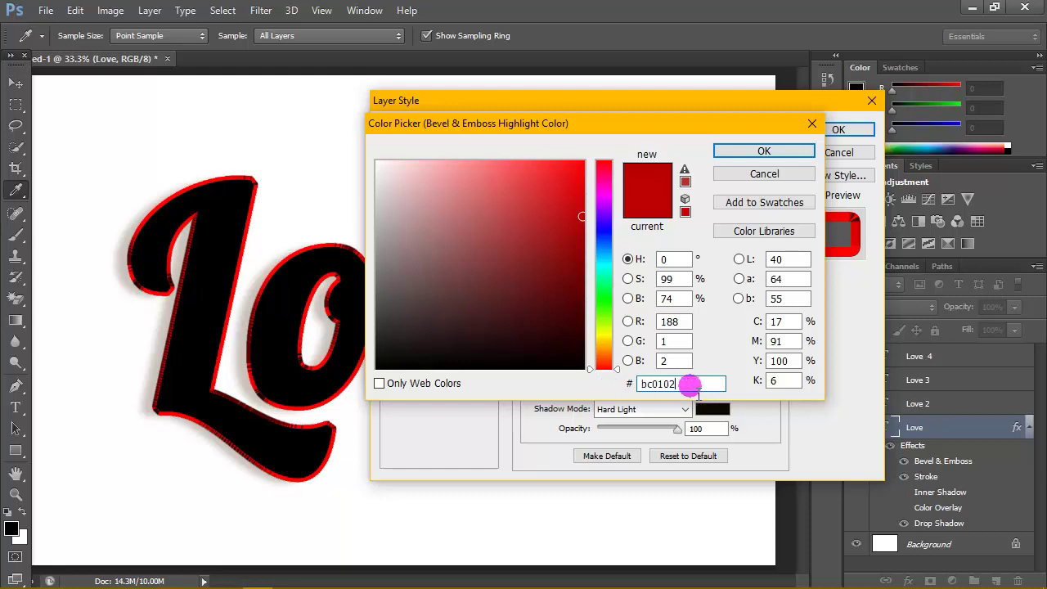
pyautogui.click(781, 152)
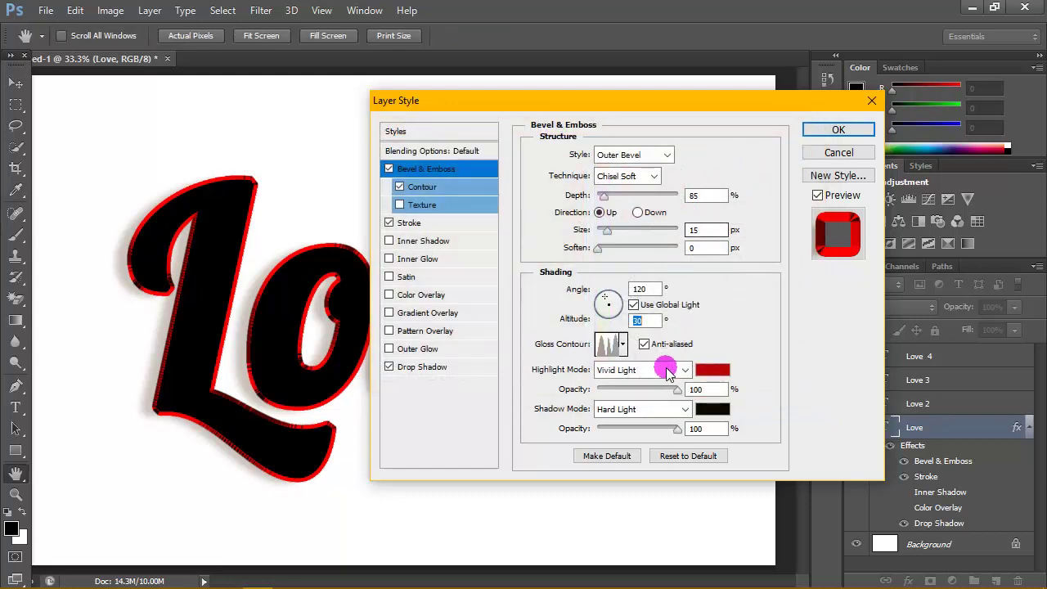
pyautogui.click(679, 390)
pyautogui.moveTo(682, 391); pyautogui.dragTo(641, 396)
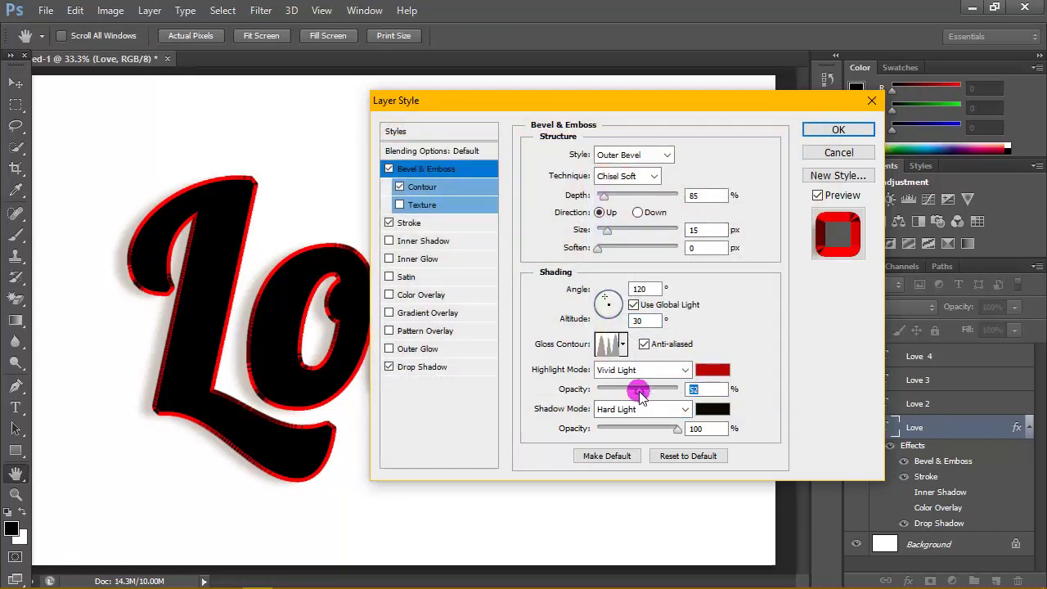
# - Set the bevel's shadow mode to Hard Light with colour 0d0a00 and 100% opacity
pyautogui.click(681, 409)
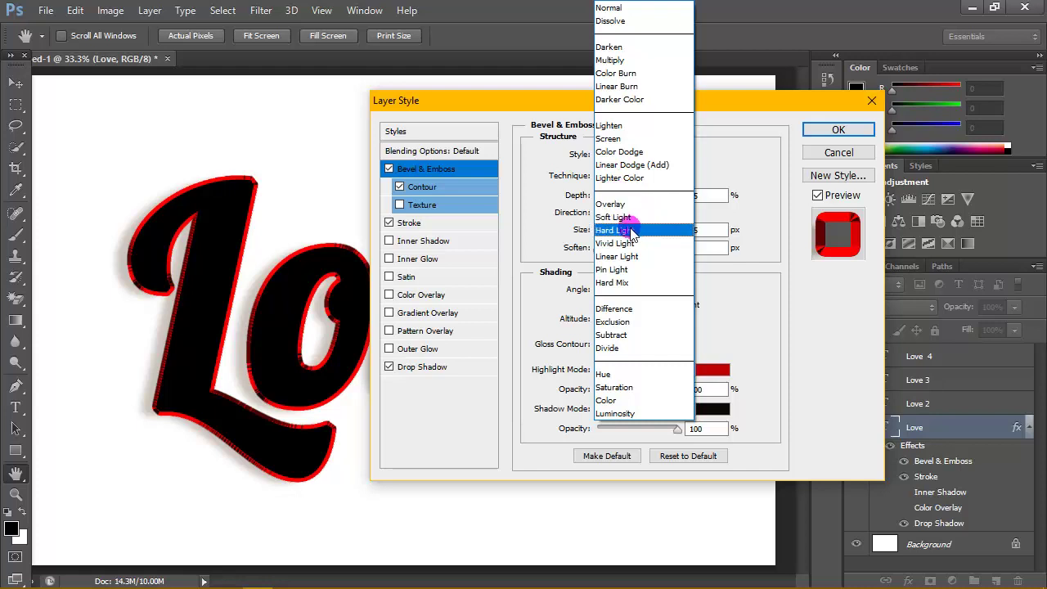
pyautogui.click(614, 229)
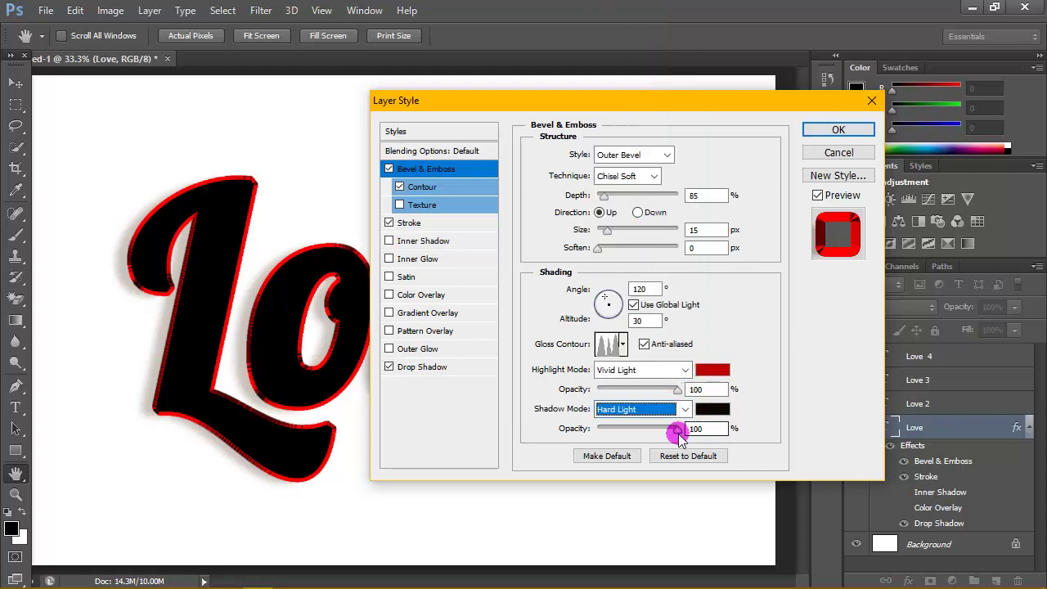
pyautogui.moveTo(678, 429); pyautogui.dragTo(742, 426)
pyautogui.click(733, 417)
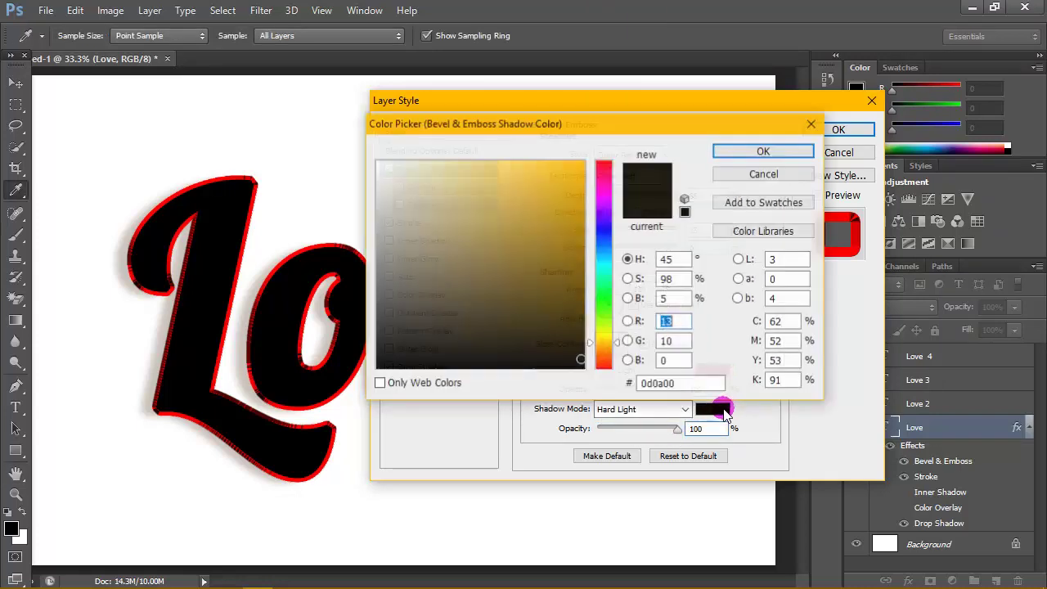
pyautogui.click(695, 383)
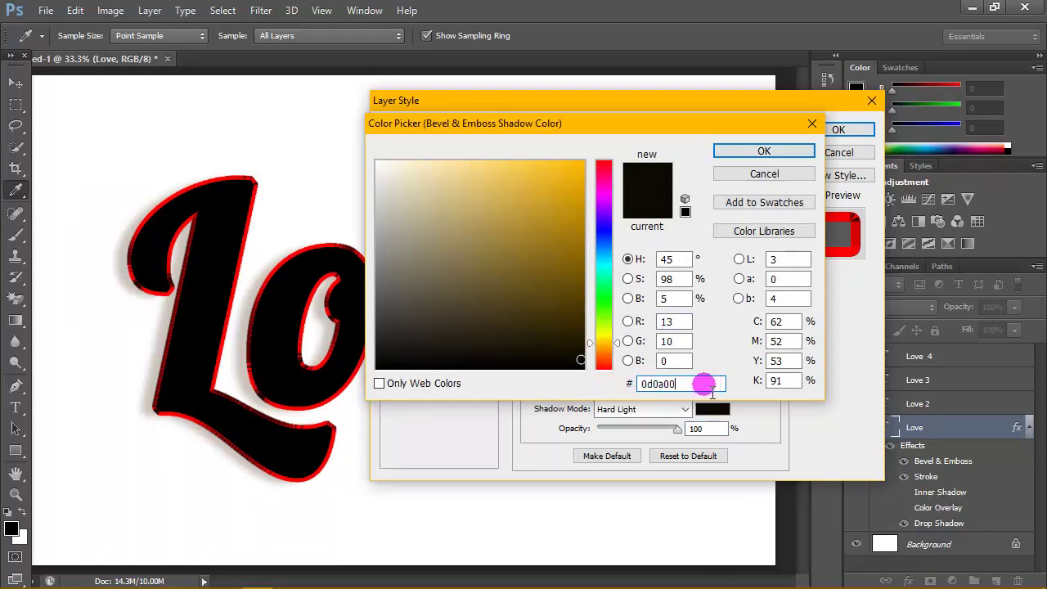
pyautogui.moveTo(711, 384); pyautogui.dragTo(638, 385)
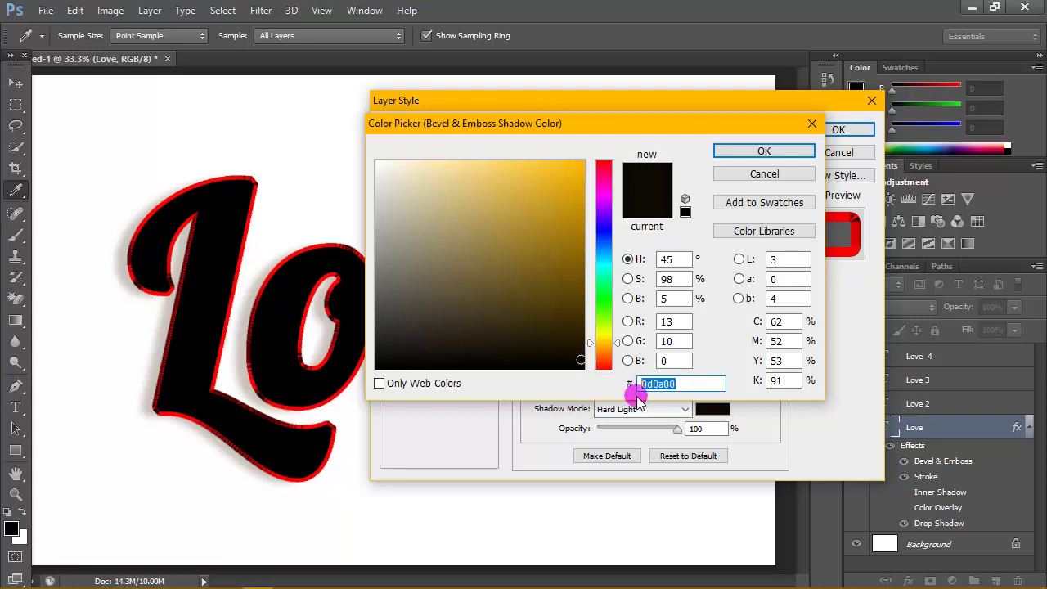
pyautogui.click(765, 152)
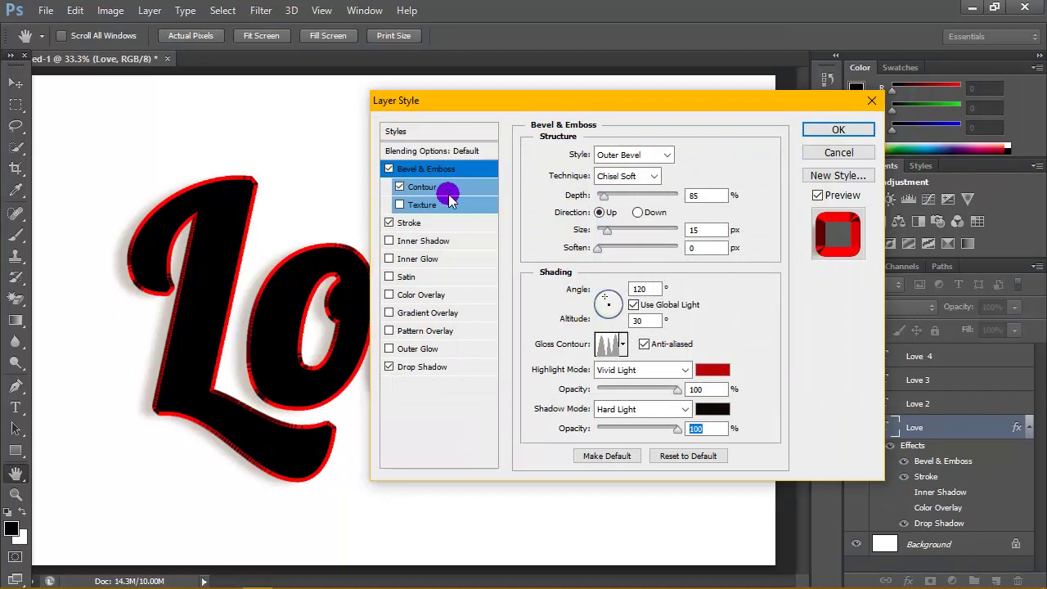
# - Append the Contours preset set to the bevel's contour choices and use the linear contour with a 100% range
pyautogui.click(432, 186)
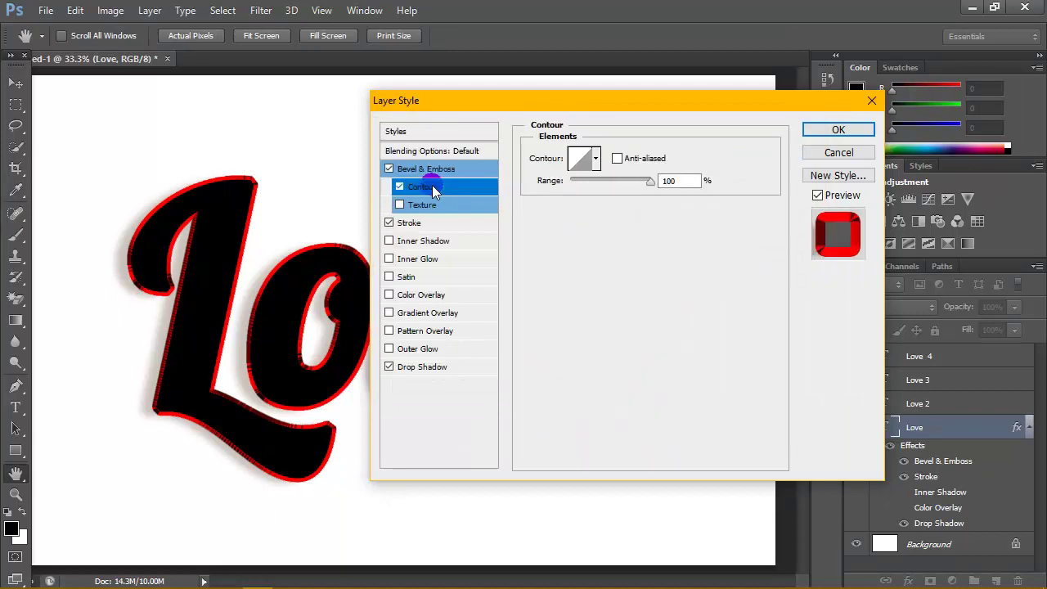
pyautogui.click(596, 158)
pyautogui.click(672, 186)
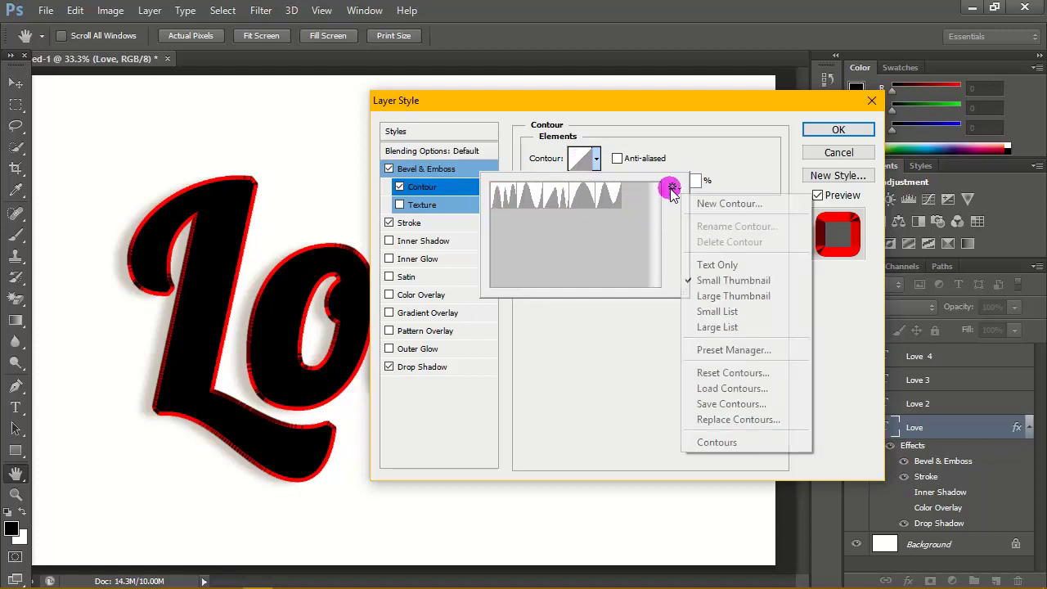
pyautogui.click(717, 442)
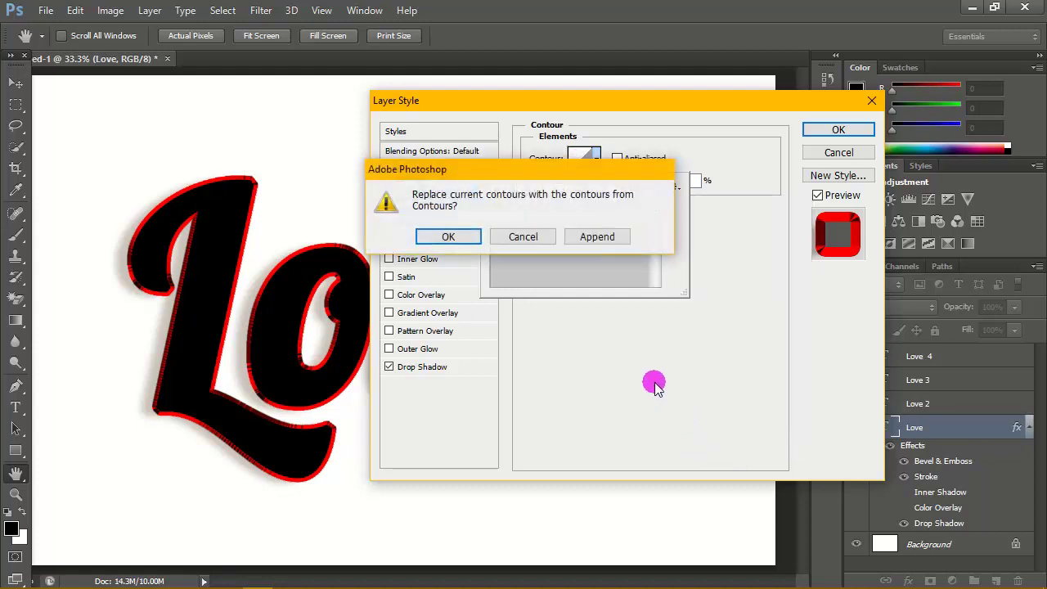
pyautogui.click(596, 234)
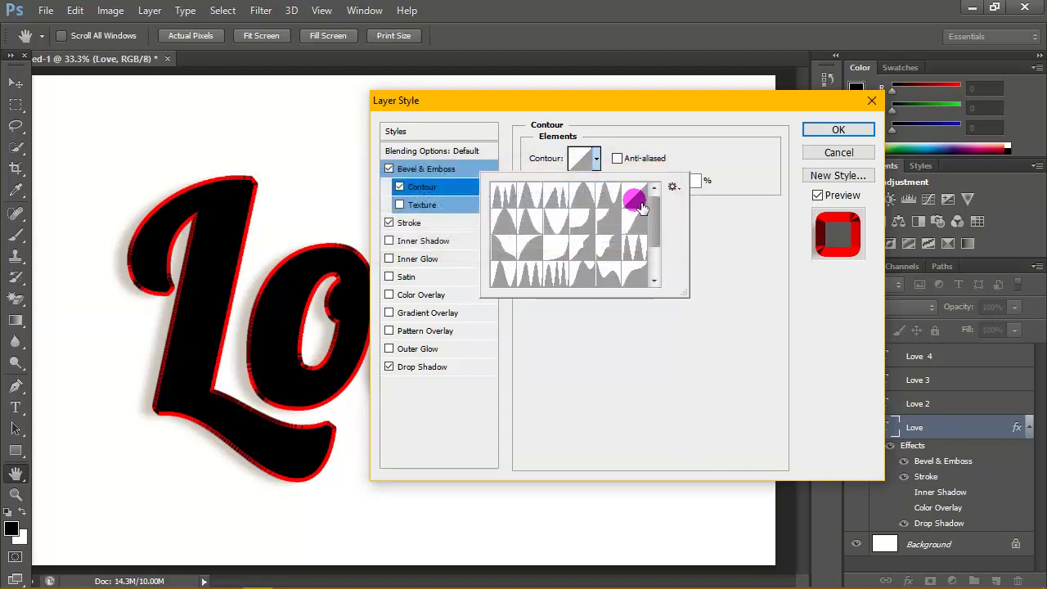
pyautogui.click(708, 235)
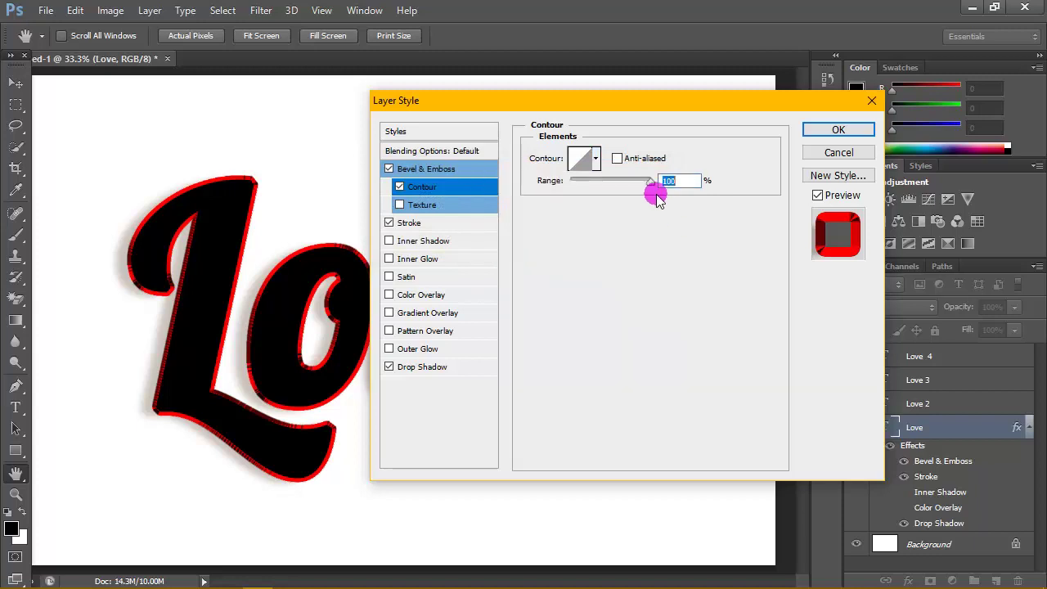
pyautogui.click(682, 181)
pyautogui.moveTo(647, 186); pyautogui.dragTo(612, 187)
# - Set the stroke's size to 14 px, its position to Outside and its blend mode to Normal
pyautogui.click(409, 222)
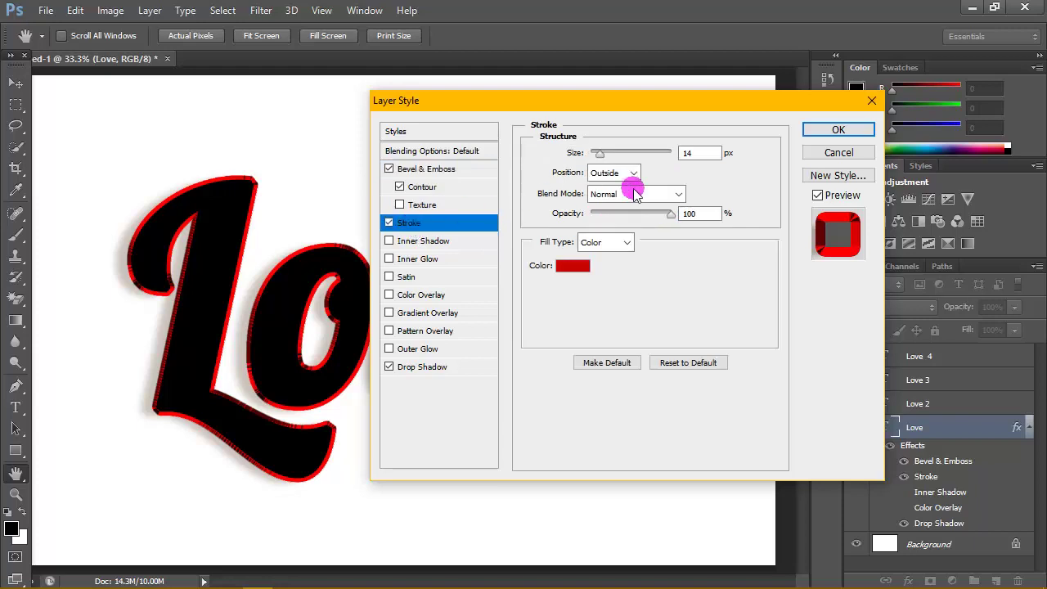
pyautogui.doubleClick(699, 153)
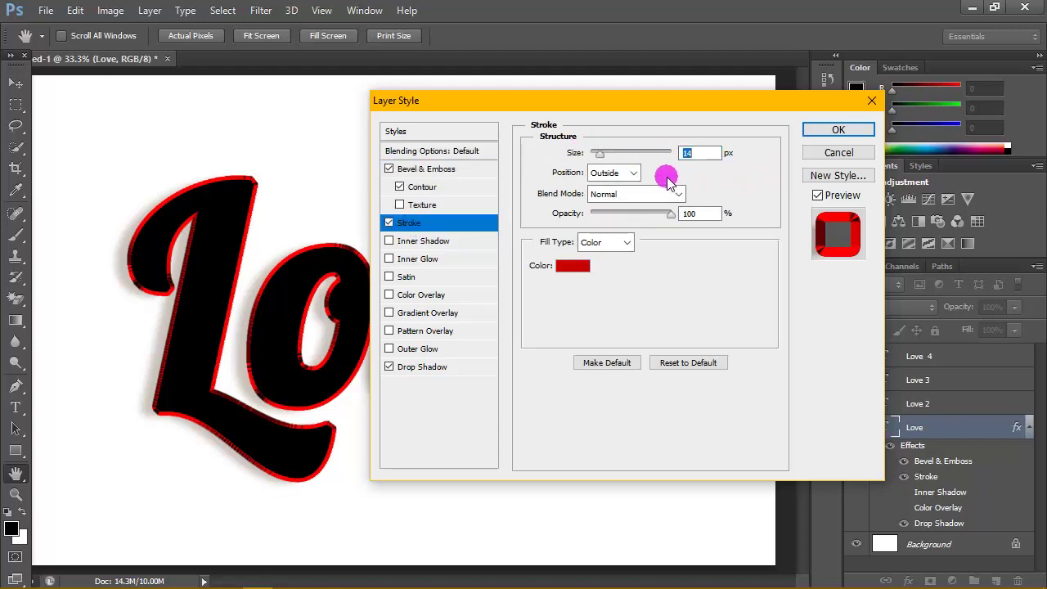
pyautogui.click(628, 172)
pyautogui.click(605, 183)
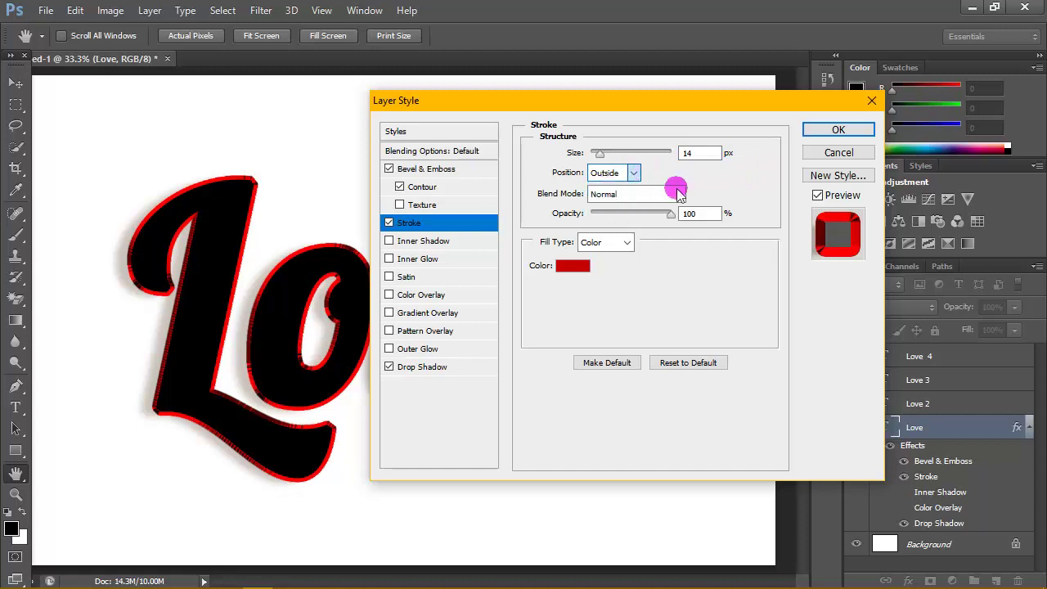
pyautogui.click(674, 194)
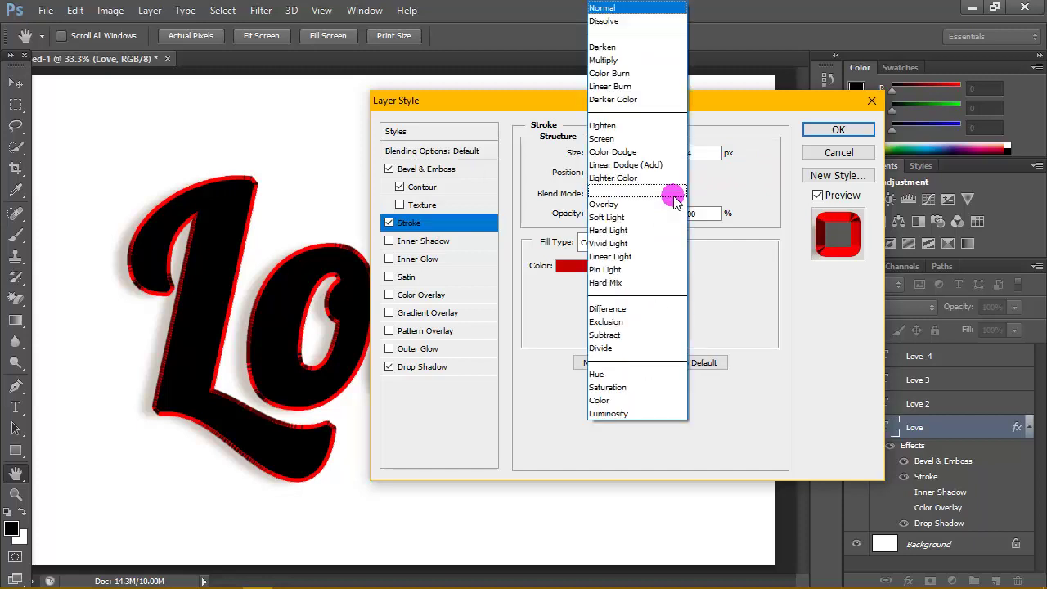
pyautogui.click(619, 9)
# - Fill the stroke with the solid colour c80101
pyautogui.click(626, 242)
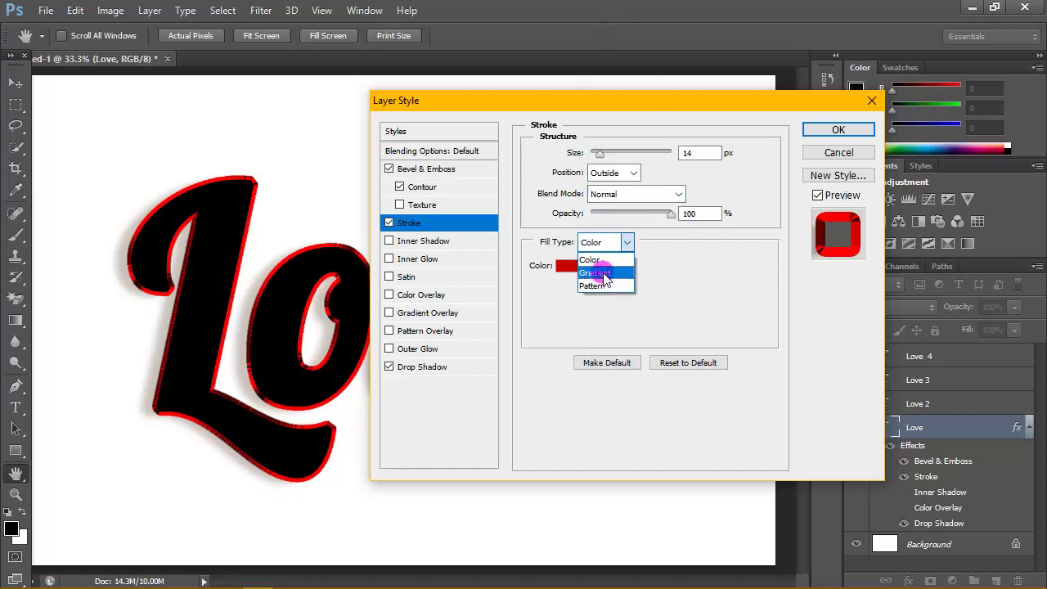
pyautogui.click(595, 260)
pyautogui.click(566, 265)
pyautogui.moveTo(697, 386); pyautogui.dragTo(615, 383)
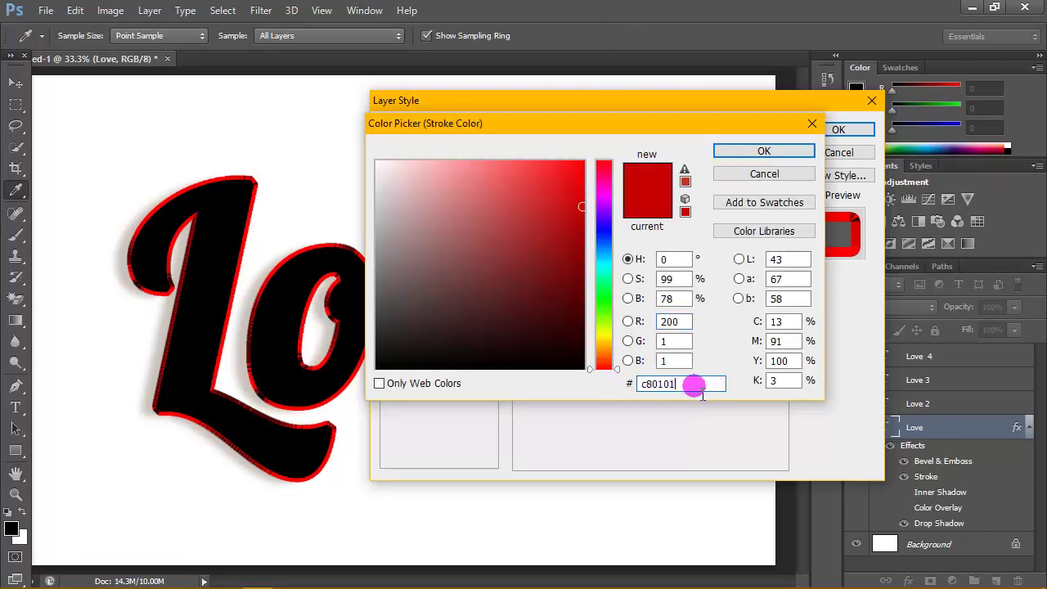
pyautogui.moveTo(715, 387); pyautogui.dragTo(609, 387)
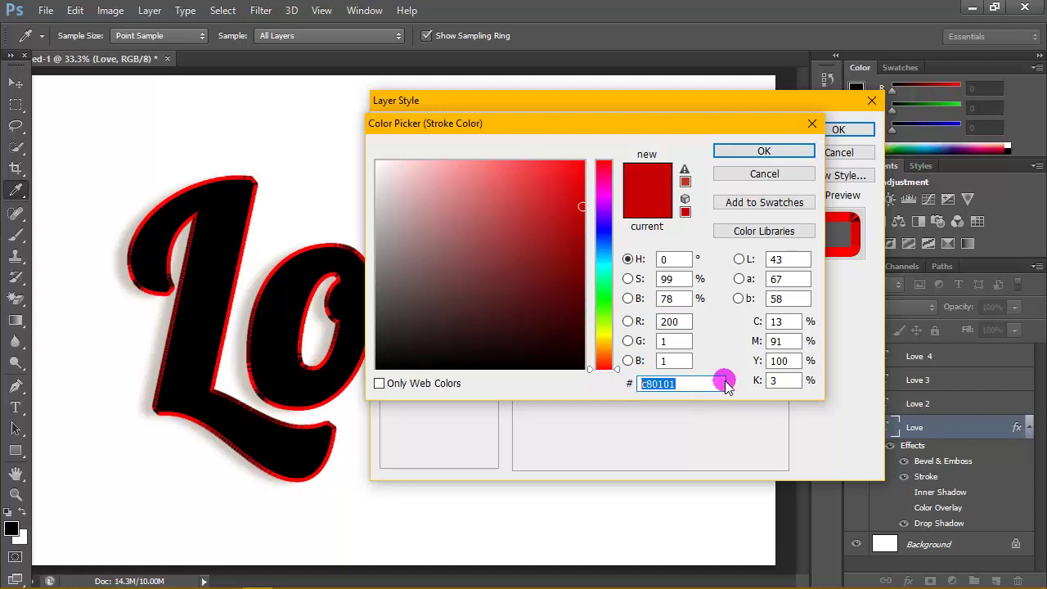
pyautogui.moveTo(713, 389); pyautogui.dragTo(691, 391)
pyautogui.click(776, 150)
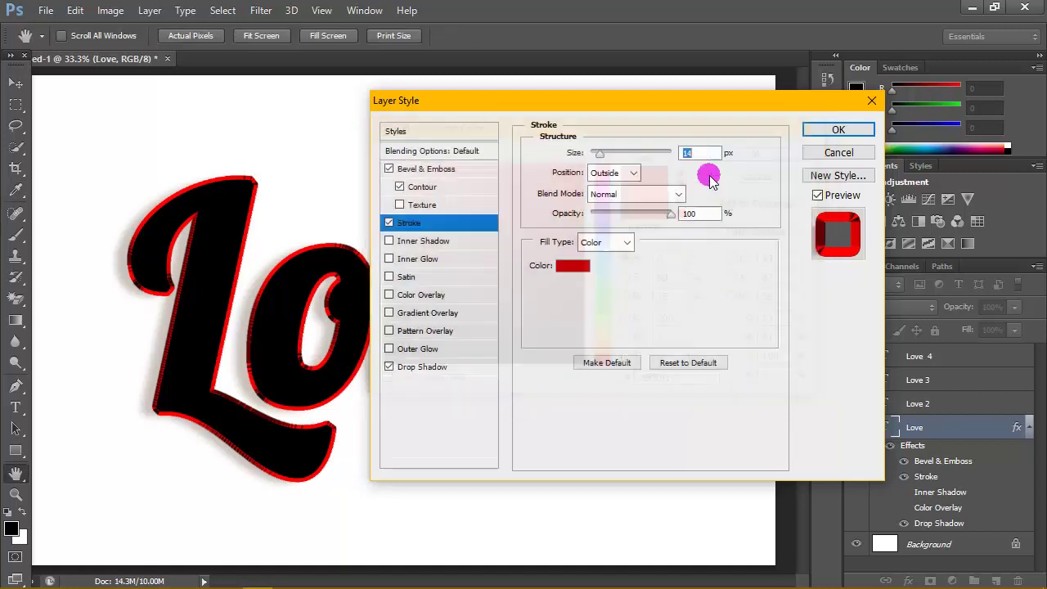
# - Set the drop shadow's blend mode to Multiply and its opacity to 27%
pyautogui.click(446, 369)
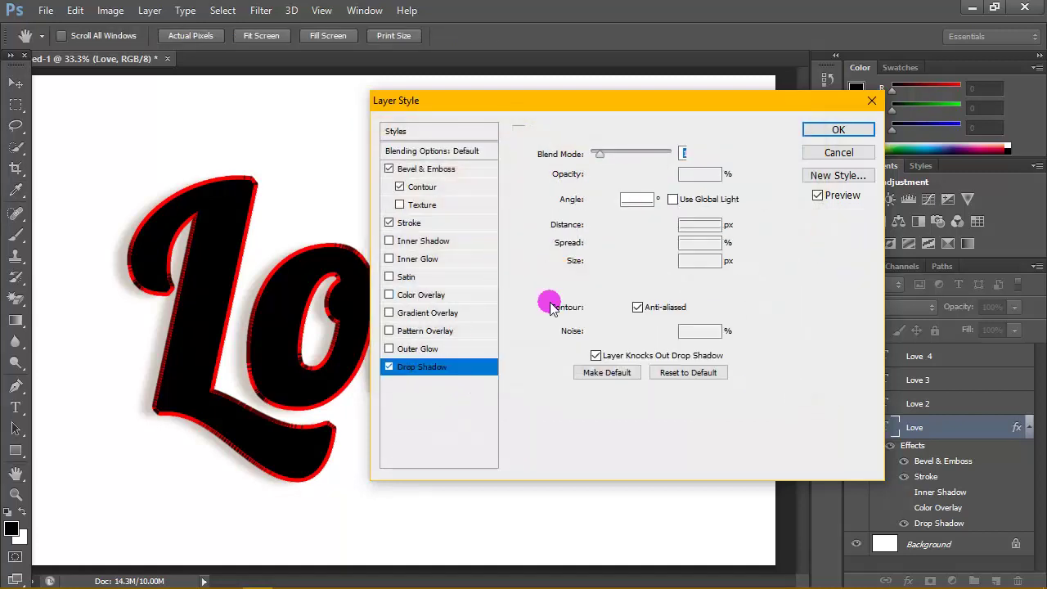
pyautogui.click(677, 154)
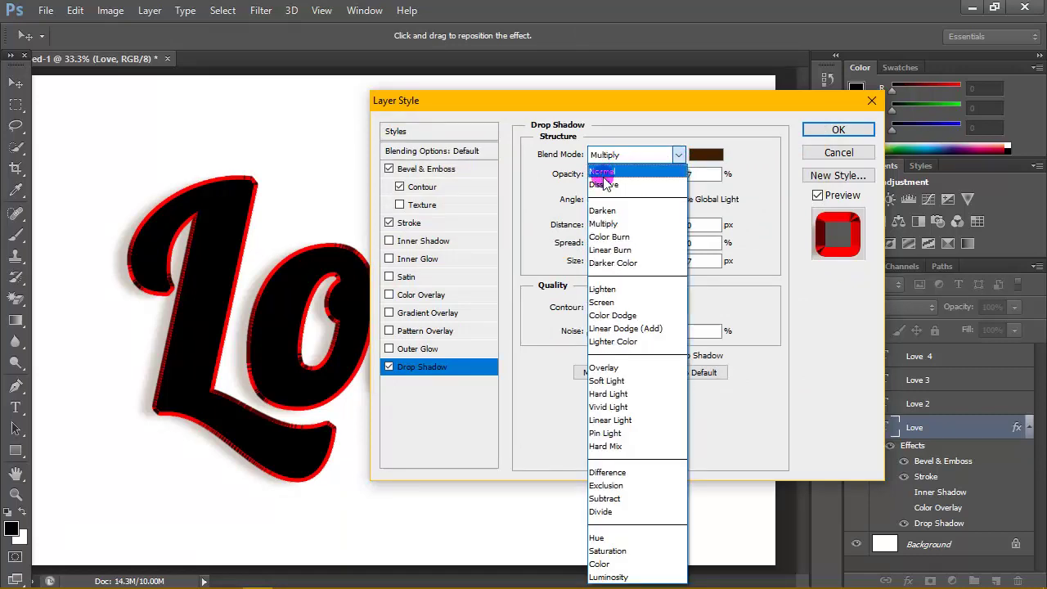
pyautogui.click(605, 224)
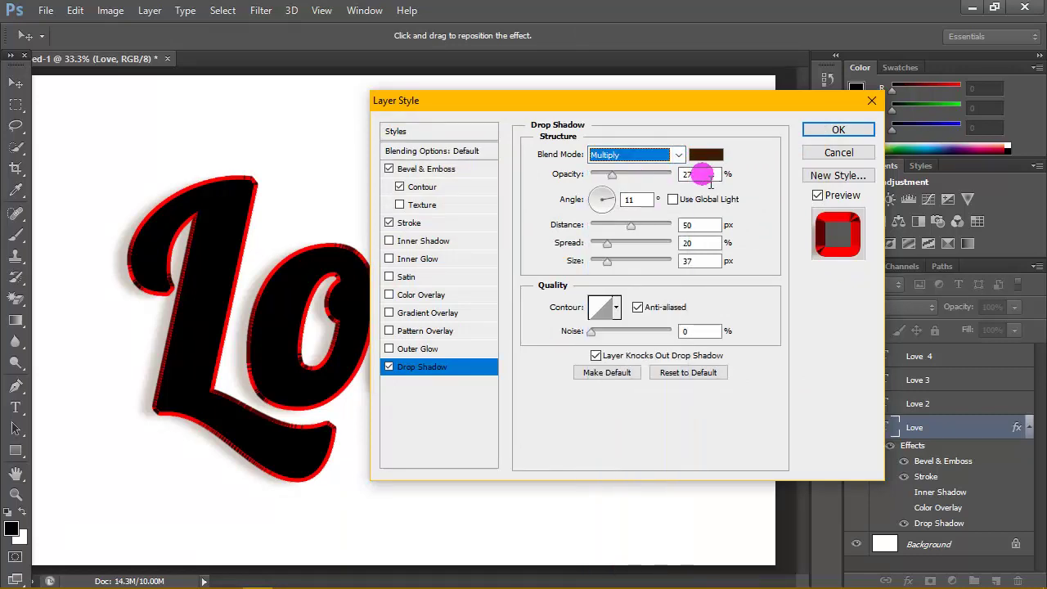
pyautogui.doubleClick(689, 174)
# - Set the drop shadow's colour to 3e1d02
pyautogui.click(708, 155)
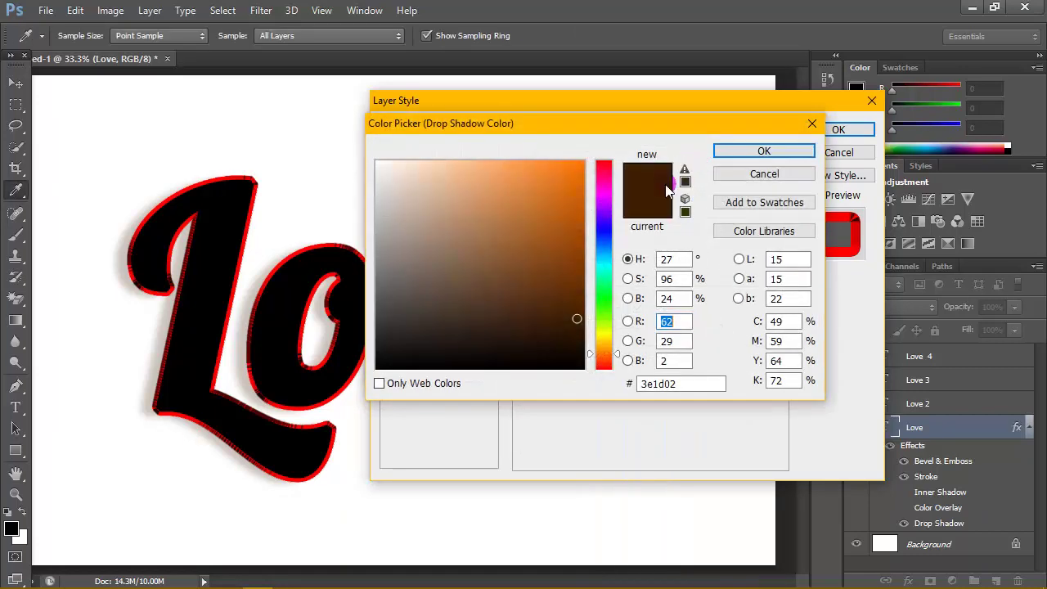
pyautogui.doubleClick(671, 385)
pyautogui.click(692, 386)
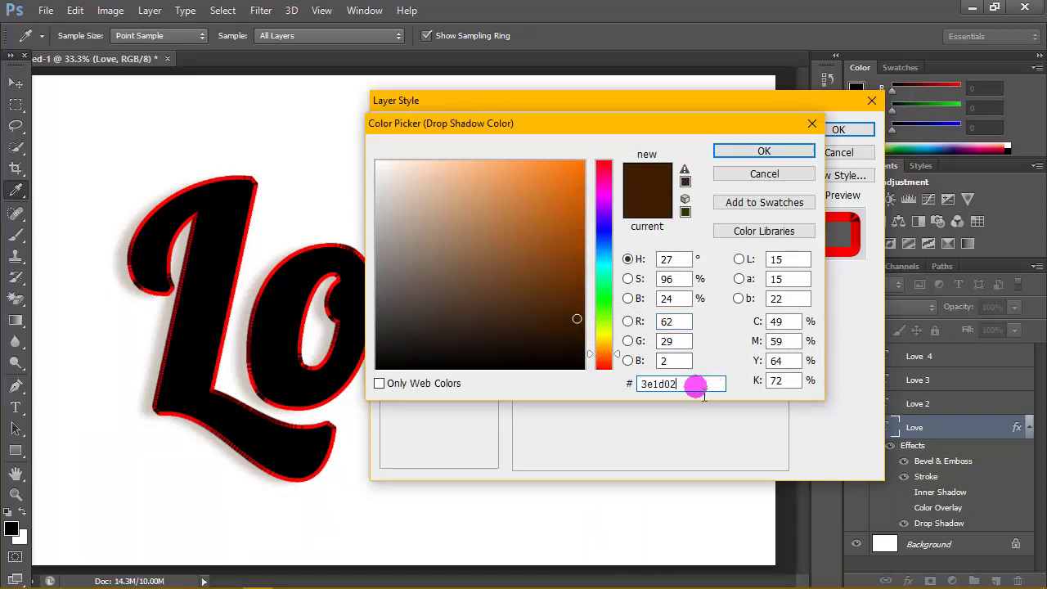
pyautogui.doubleClick(666, 386)
pyautogui.click(694, 386)
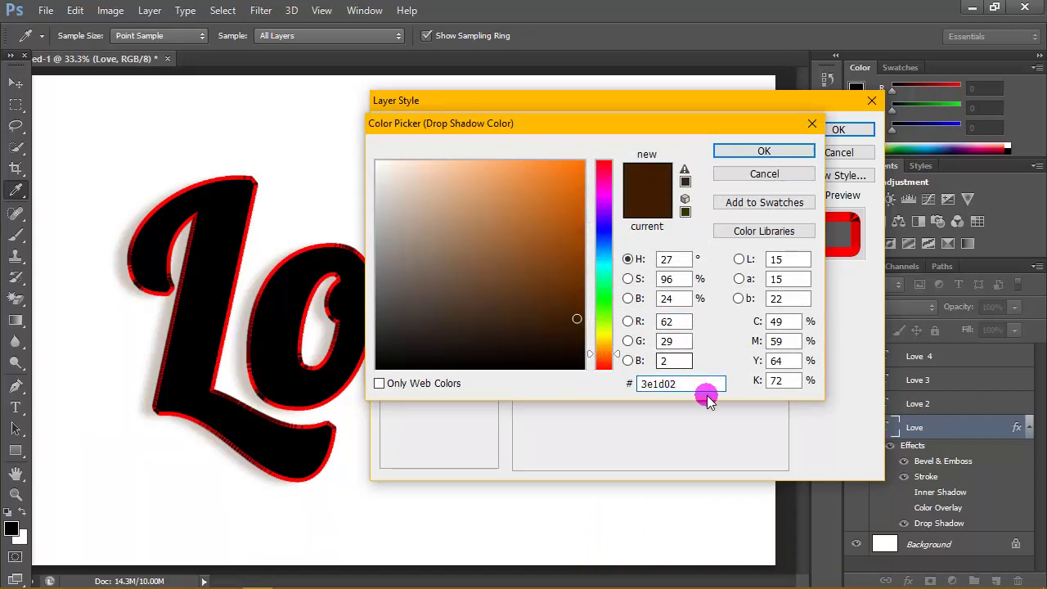
pyautogui.moveTo(701, 393); pyautogui.dragTo(612, 373)
pyautogui.click(696, 393)
pyautogui.click(764, 151)
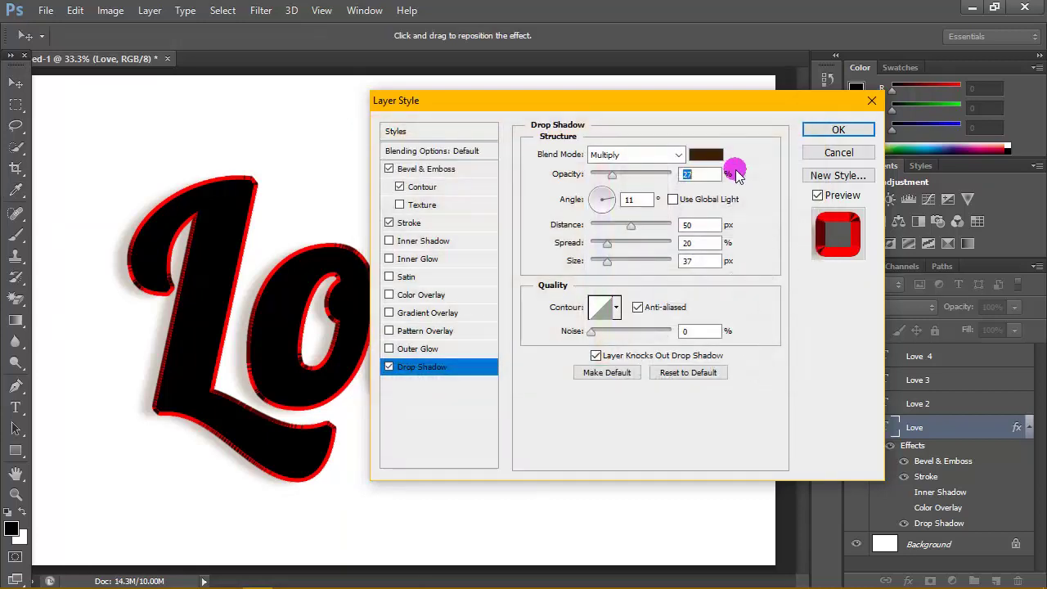
# - Set the drop shadow's angle to 11° with Use Global Light off, distance to 50 px, spread to 20% and size to 37 px
pyautogui.moveTo(729, 173); pyautogui.dragTo(602, 203)
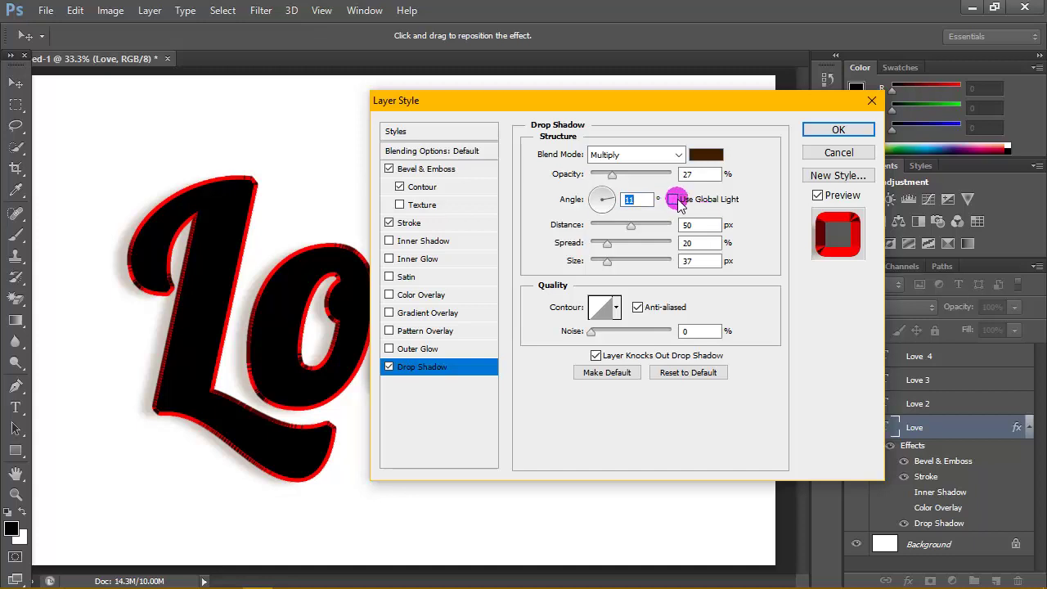
pyautogui.write('120')
pyautogui.click(672, 200)
pyautogui.moveTo(630, 203); pyautogui.dragTo(657, 204)
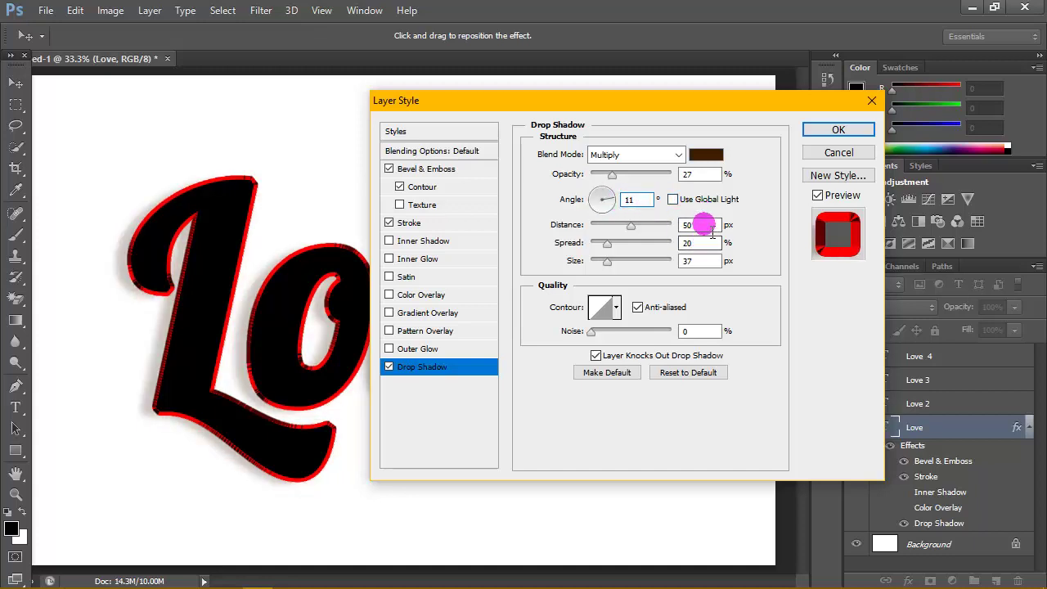
pyautogui.click(707, 225)
pyautogui.moveTo(703, 243); pyautogui.dragTo(670, 261)
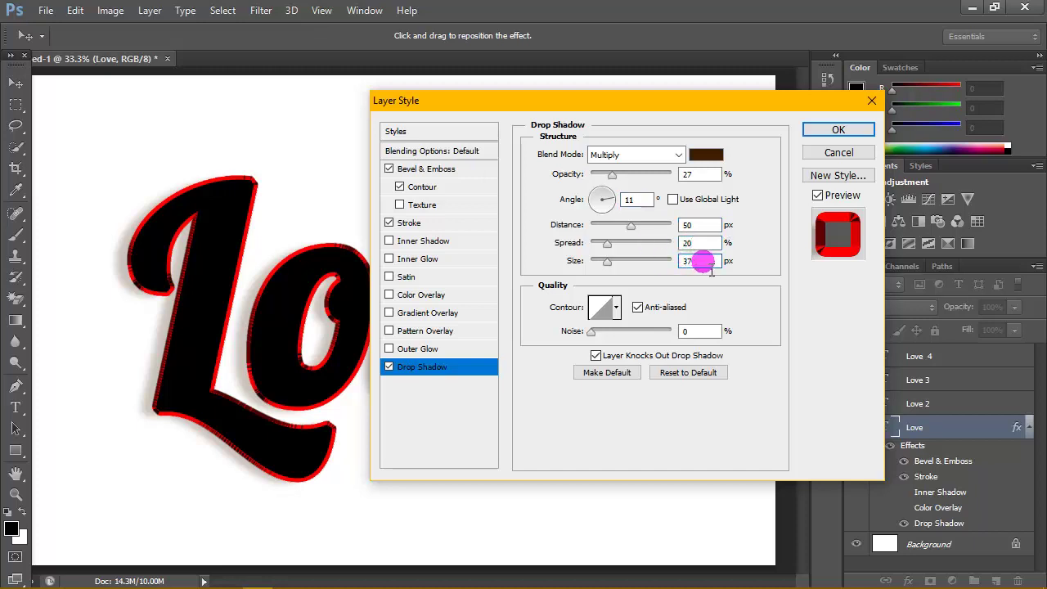
# - Use the linear, anti-aliased contour with 0% noise for the drop shadow and apply the Love layer's style
pyautogui.click(615, 308)
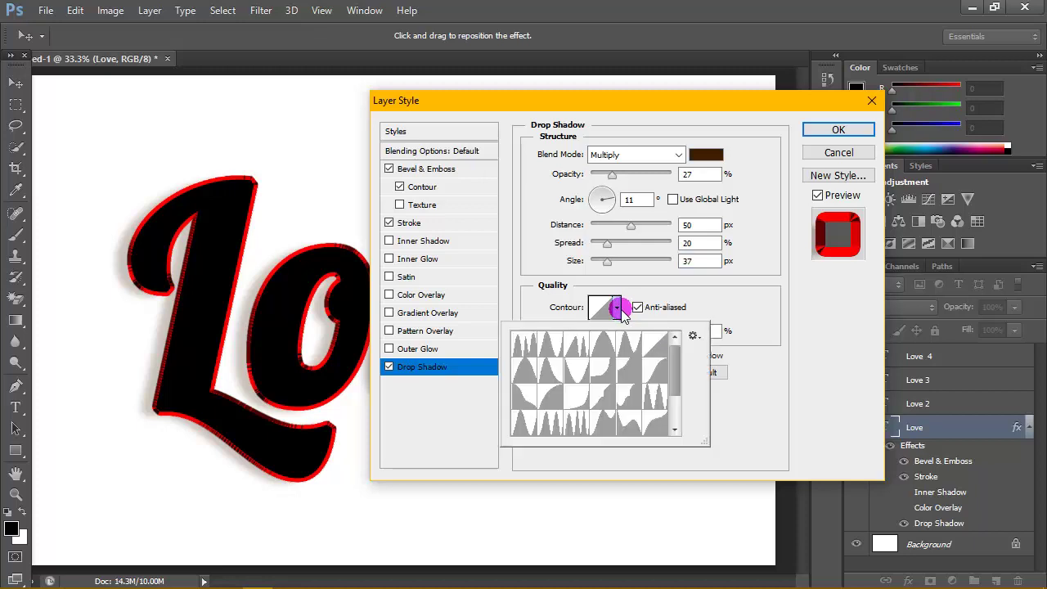
pyautogui.click(721, 304)
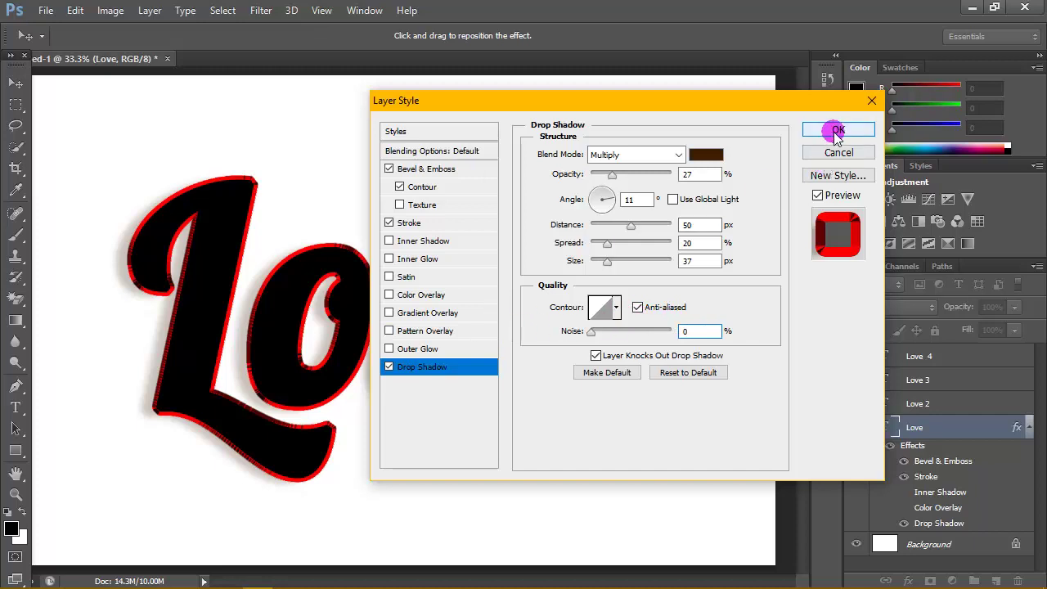
pyautogui.click(837, 131)
# - Collapse the Love layer's effects, make the Love 2 layer visible and open its blending options
pyautogui.click(1029, 428)
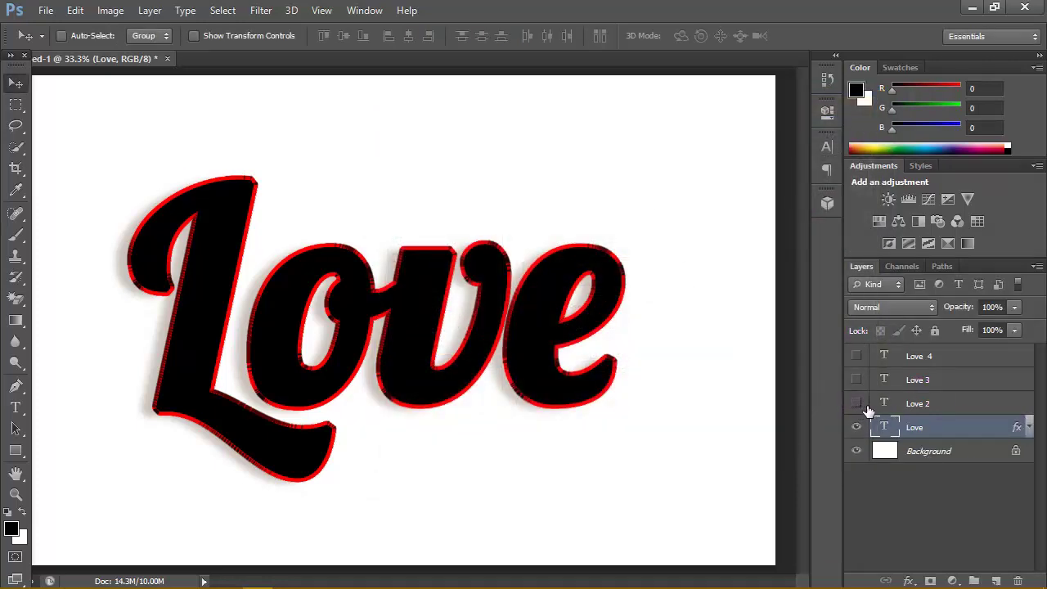
pyautogui.click(963, 405)
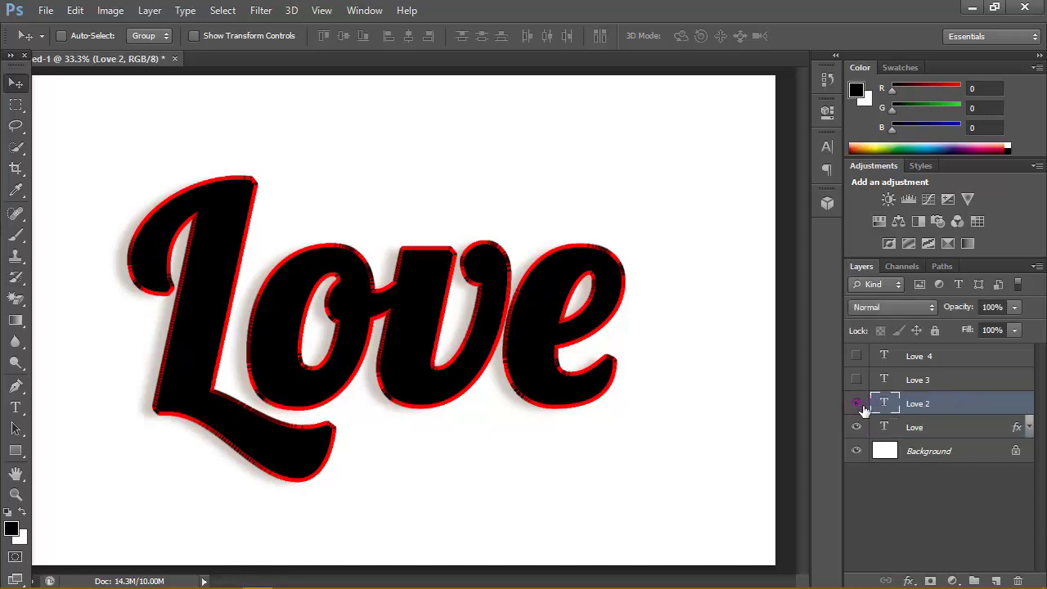
pyautogui.rightClick(979, 402)
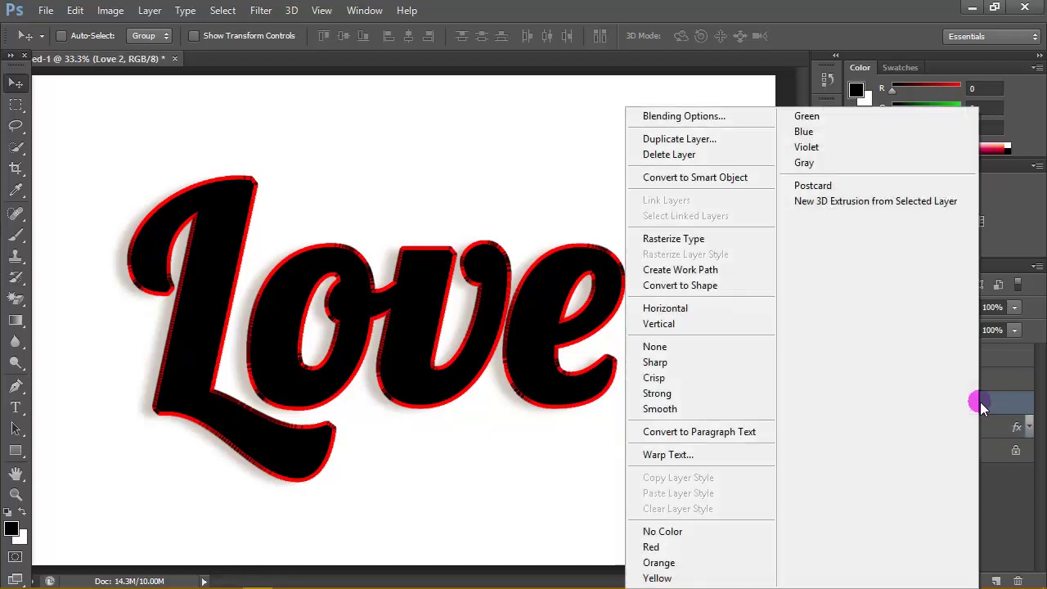
pyautogui.click(700, 117)
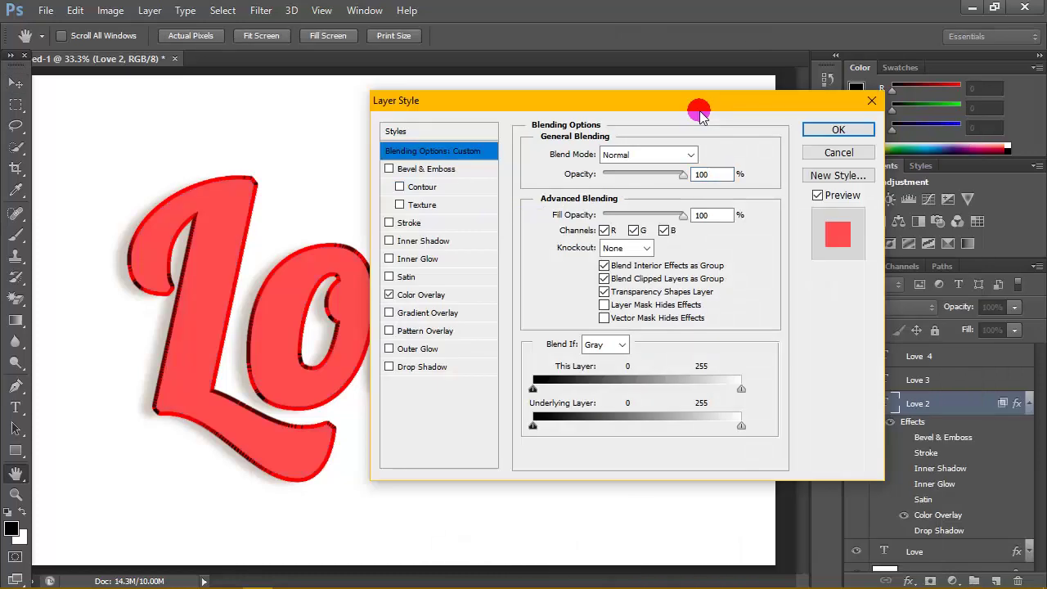
# - Give the Love 2 layer a colour overlay of ff4d4d in Normal mode at 100% opacity and apply the style
pyautogui.click(434, 298)
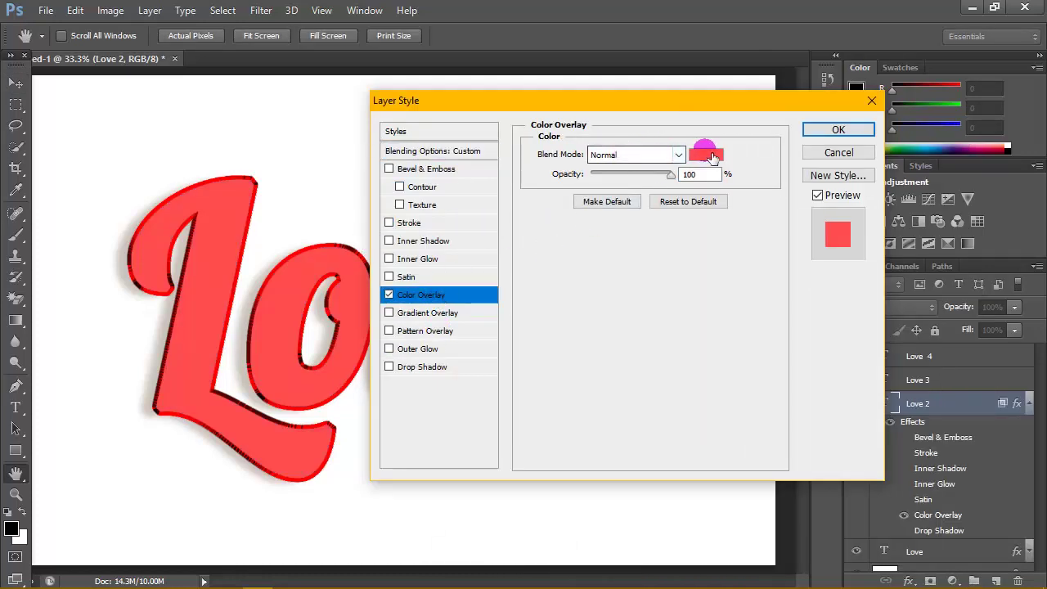
pyautogui.click(703, 155)
pyautogui.click(680, 385)
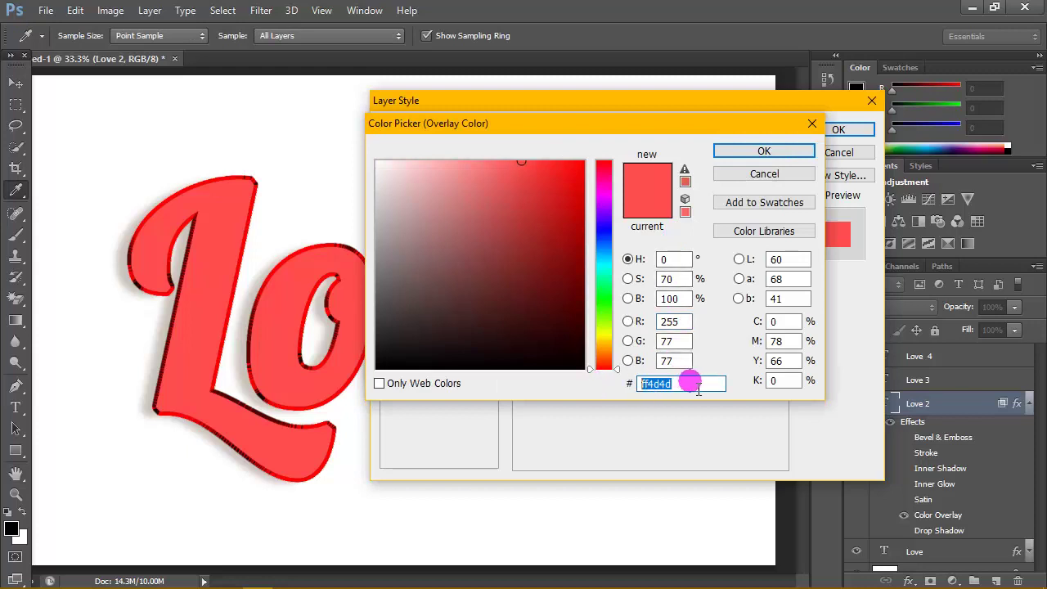
pyautogui.click(699, 385)
pyautogui.moveTo(694, 384); pyautogui.dragTo(590, 386)
pyautogui.click(694, 385)
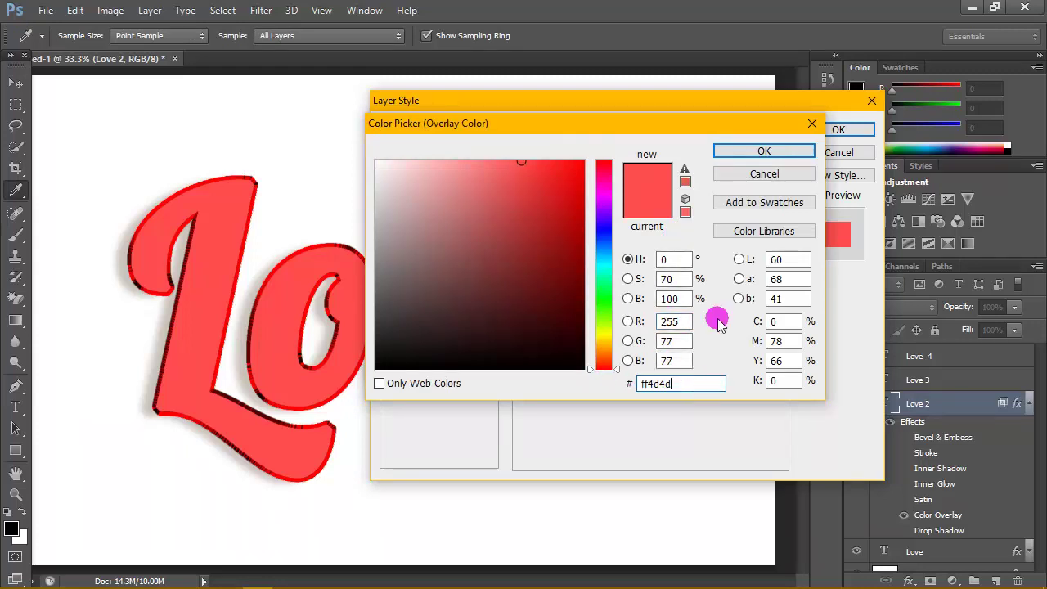
pyautogui.click(791, 154)
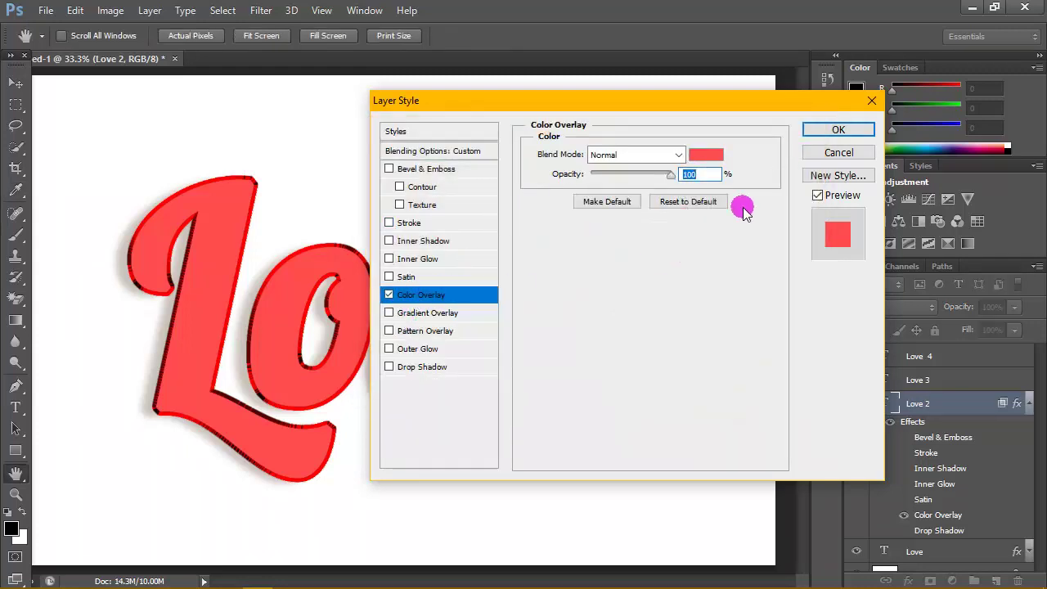
pyautogui.click(839, 133)
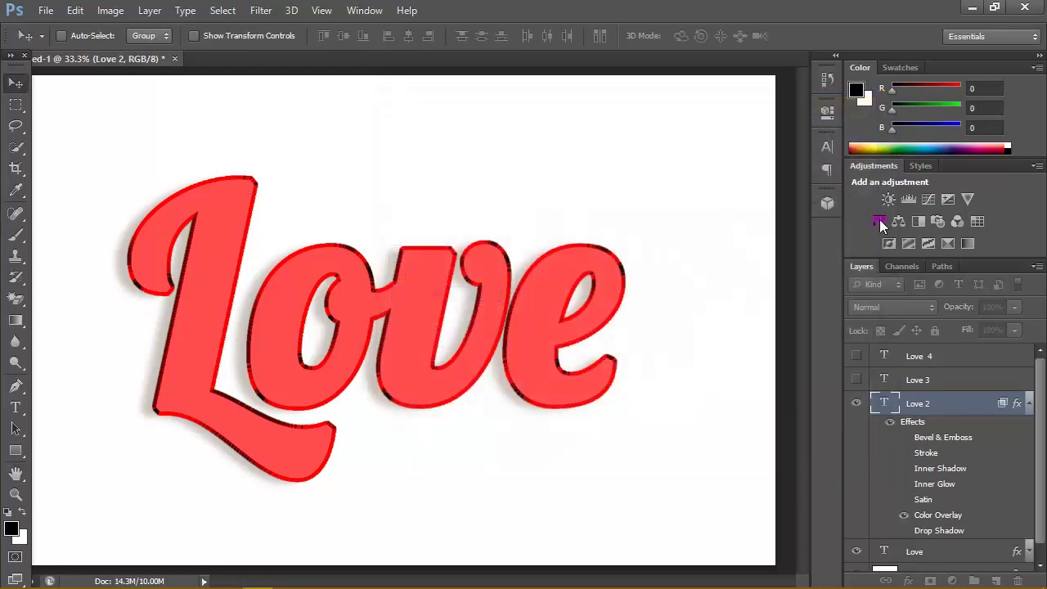
# - Collapse the Love 2 layer's effects, make the Love 3 layer visible with 0% fill and open its blending options
pyautogui.click(1032, 404)
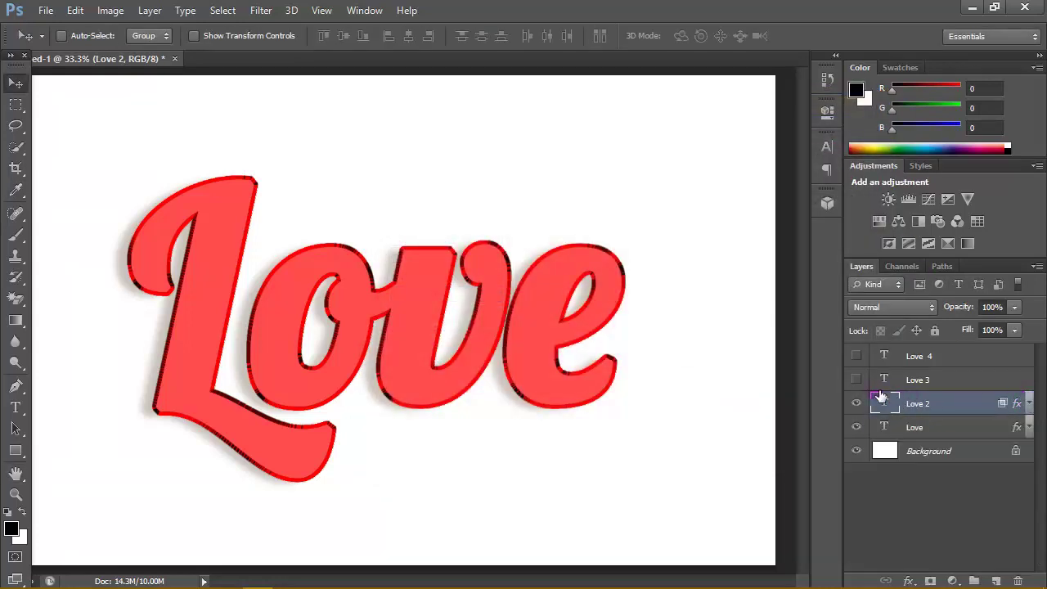
pyautogui.click(963, 381)
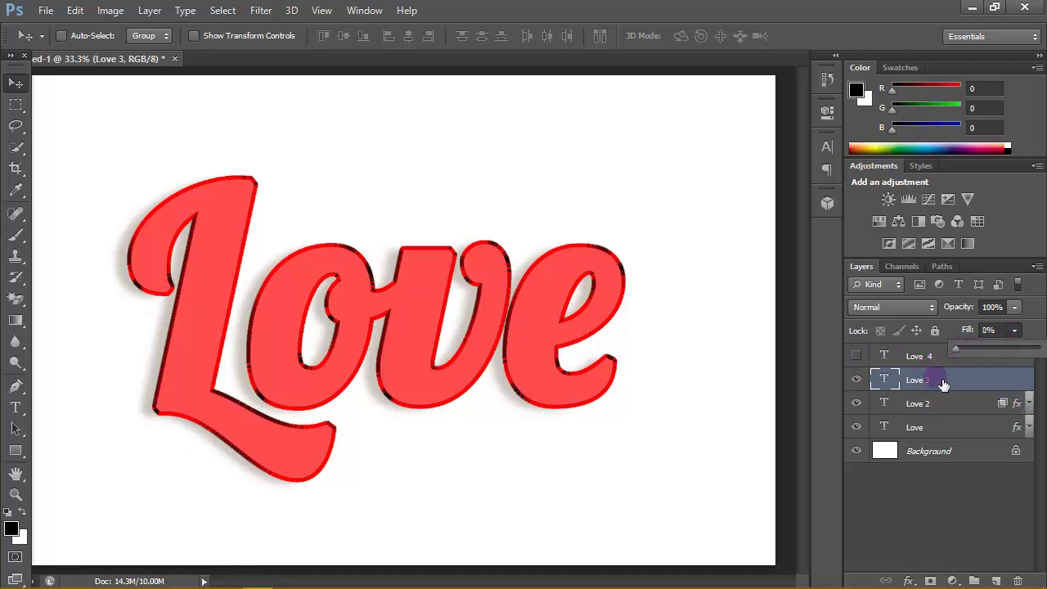
pyautogui.click(932, 385)
pyautogui.rightClick(962, 379)
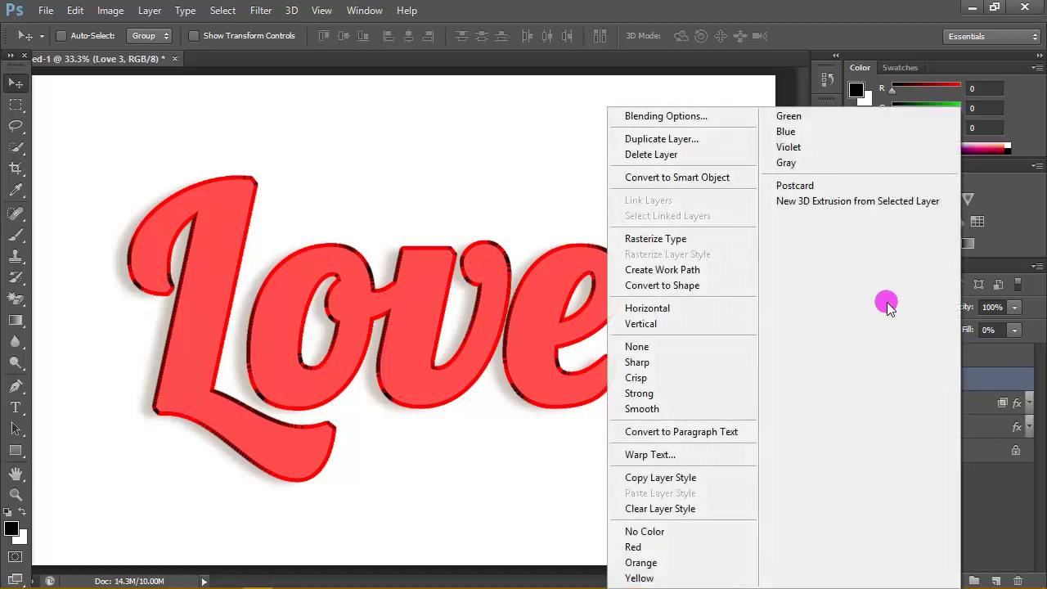
pyautogui.click(652, 116)
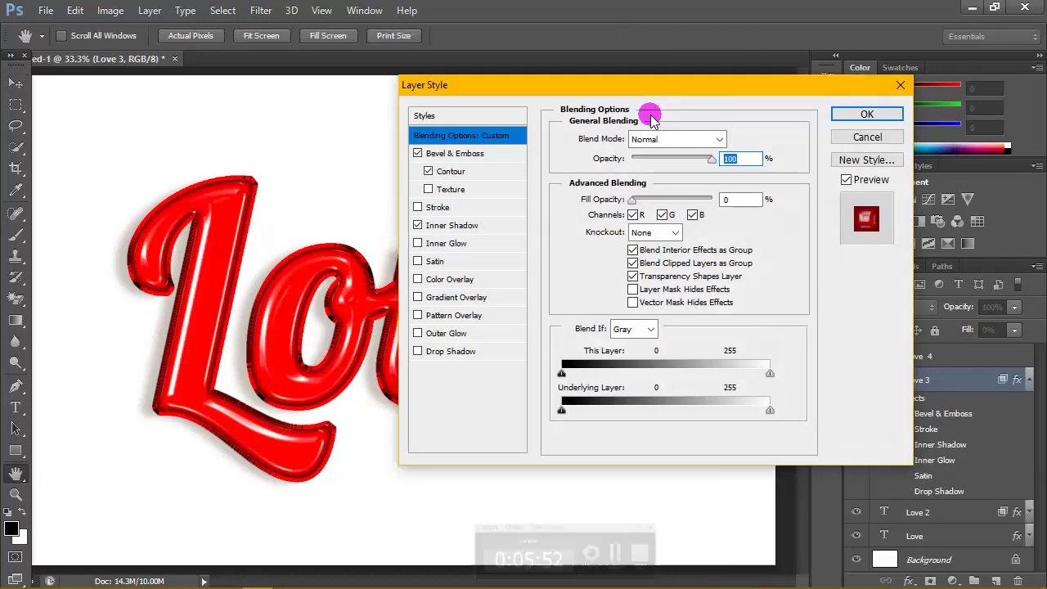
pyautogui.moveTo(659, 85); pyautogui.dragTo(696, 118)
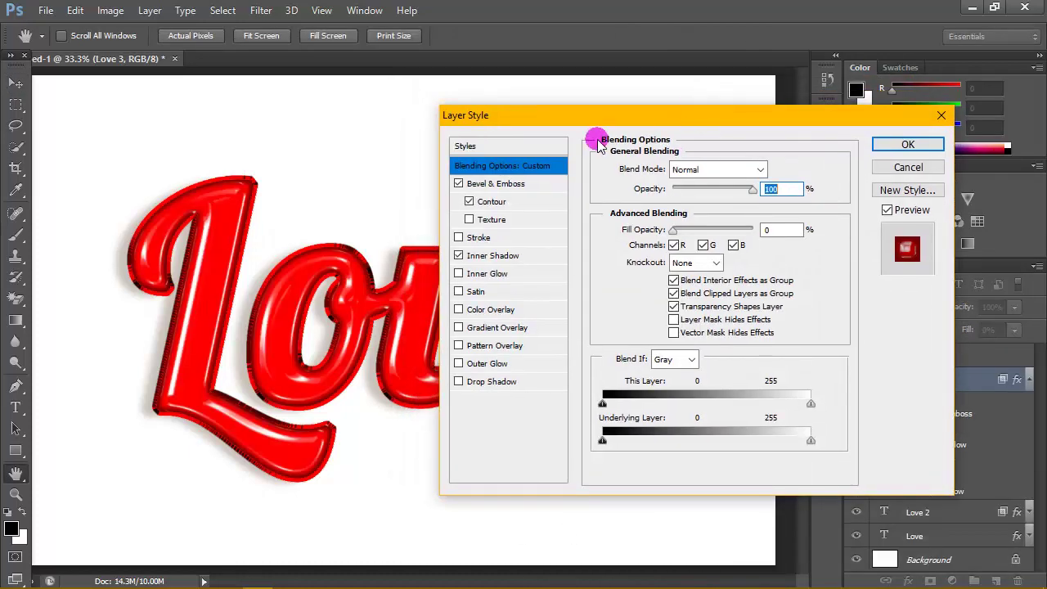
# - Set Love 3's Bevel & Emboss structure to Inner Bevel, Smooth, depth 1000%, direction Up, size 59 px and soften 8 px
pyautogui.click(500, 184)
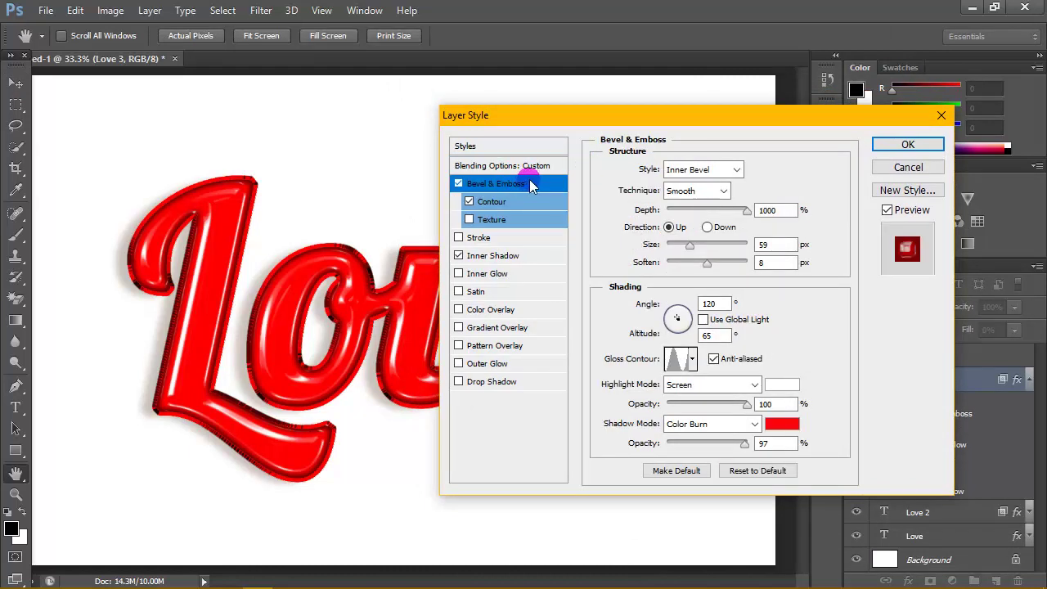
pyautogui.click(736, 169)
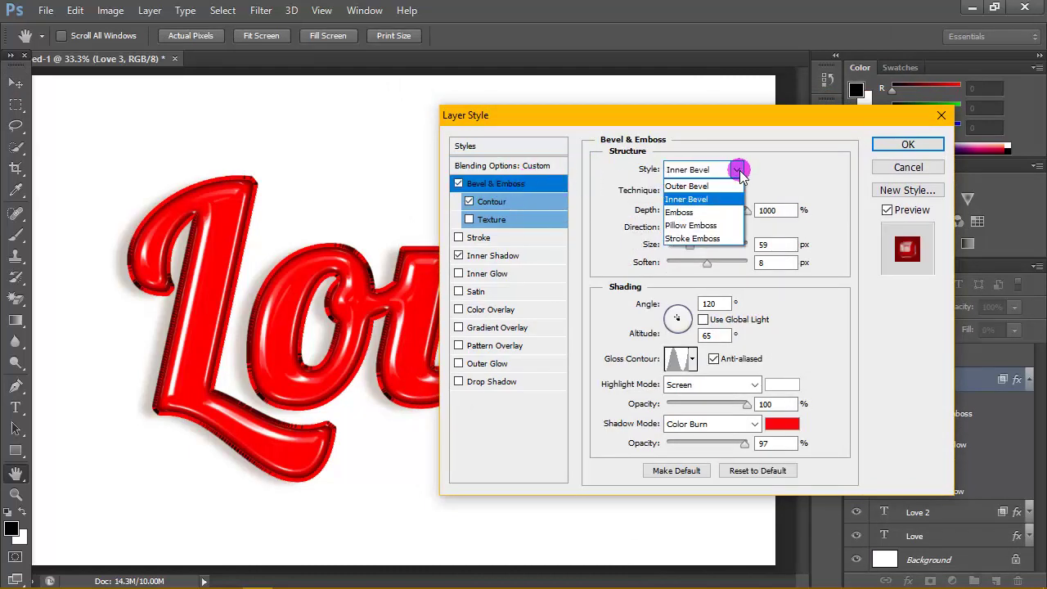
pyautogui.click(699, 198)
pyautogui.moveTo(749, 210); pyautogui.dragTo(806, 210)
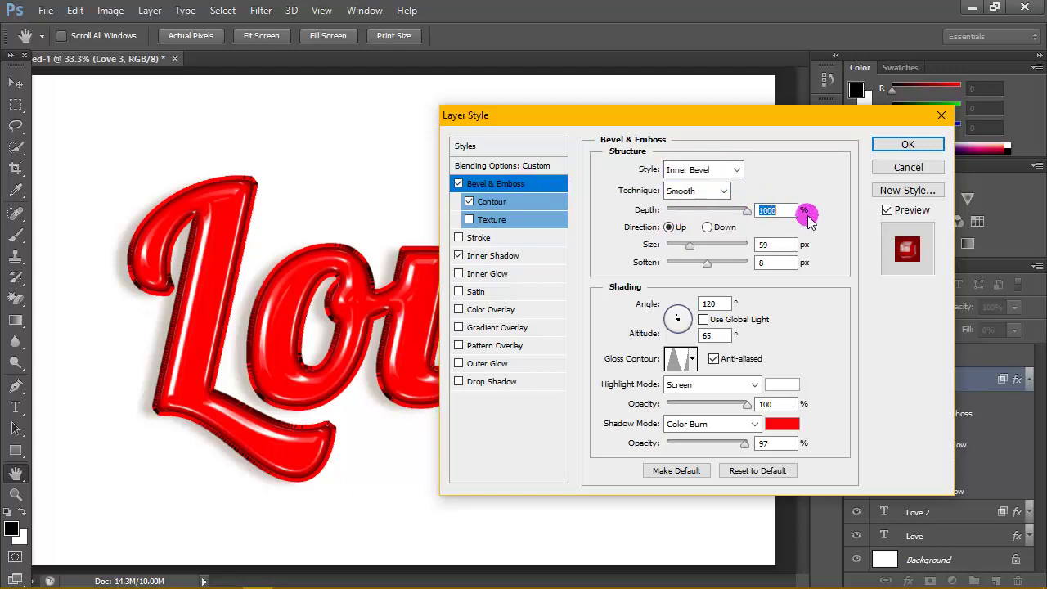
pyautogui.click(781, 211)
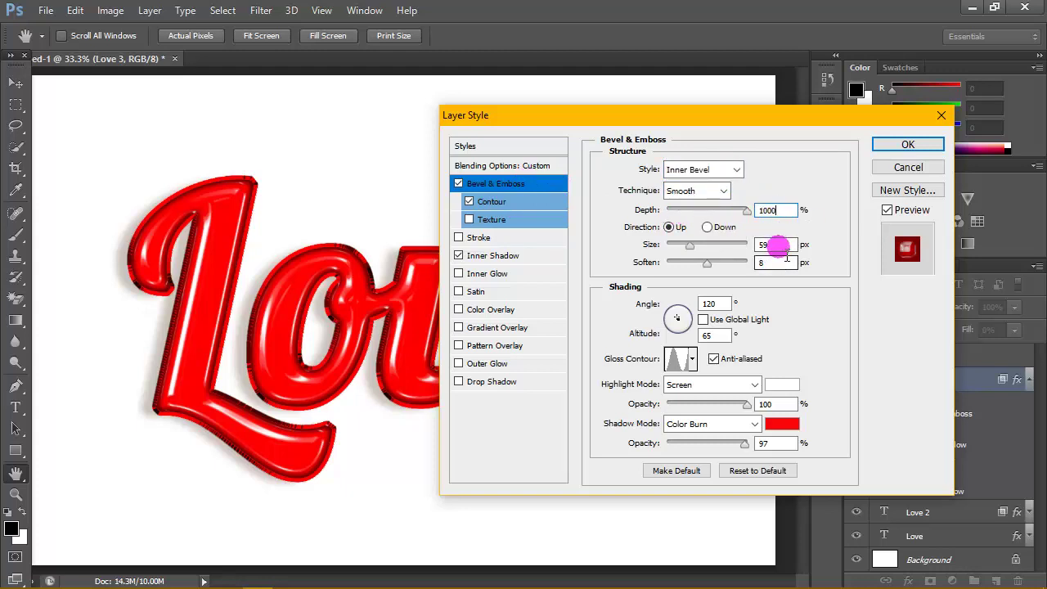
pyautogui.moveTo(779, 246); pyautogui.dragTo(744, 245)
pyautogui.click(779, 244)
pyautogui.click(724, 191)
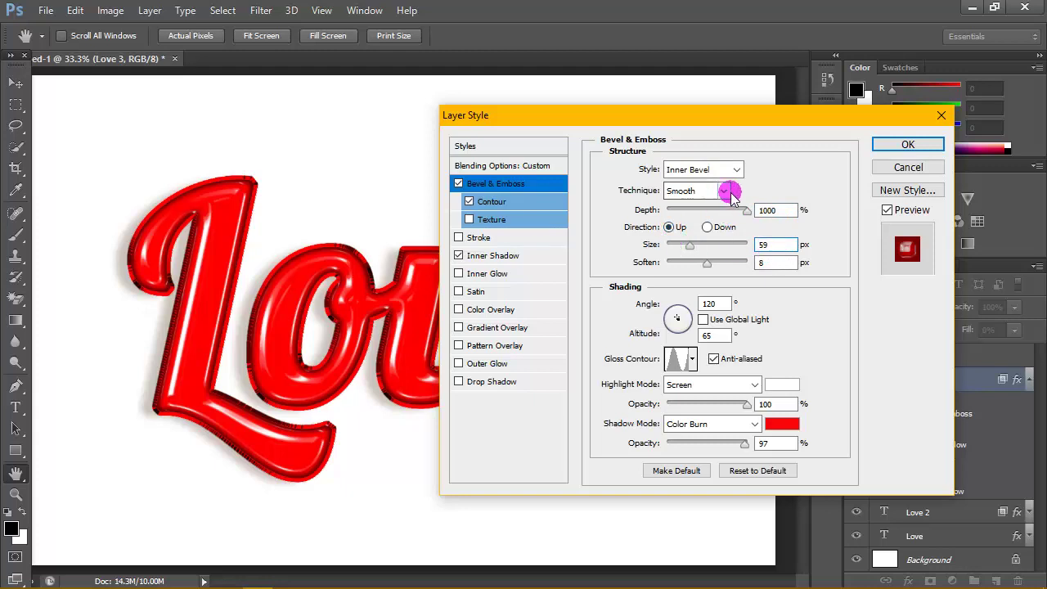
pyautogui.click(736, 206)
pyautogui.click(769, 263)
pyautogui.click(779, 262)
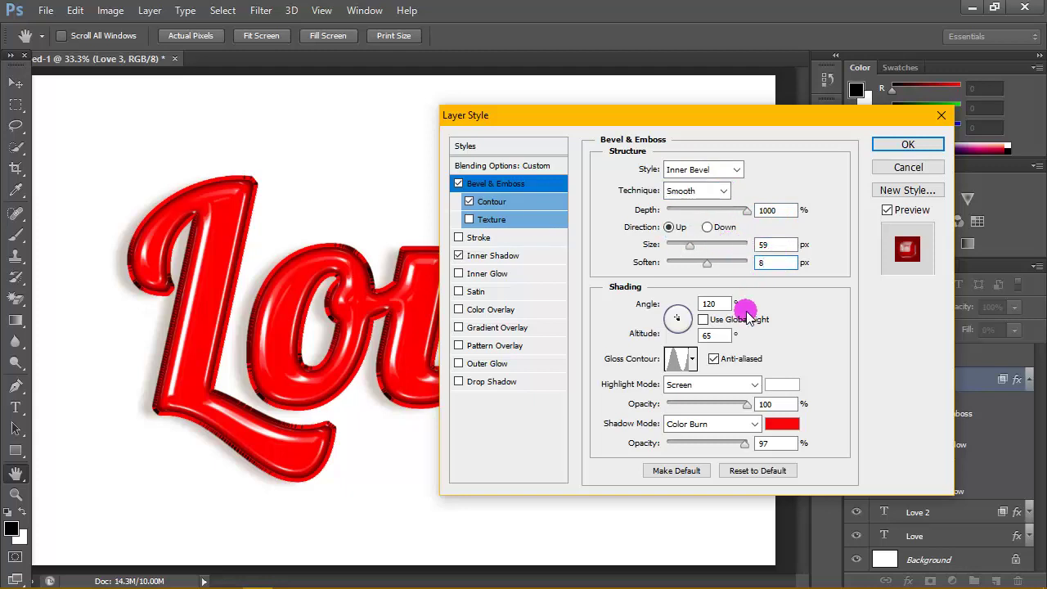
# - Set the bevel's shading angle to 120° and altitude to 65° with Use Global Light off
pyautogui.doubleClick(712, 303)
pyautogui.doubleClick(705, 334)
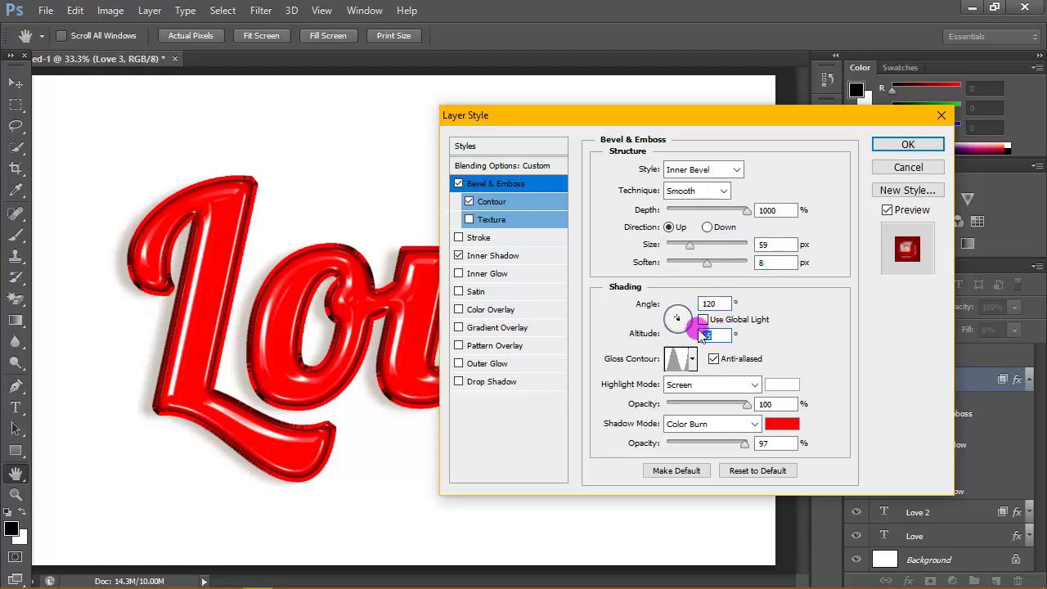
pyautogui.click(703, 319)
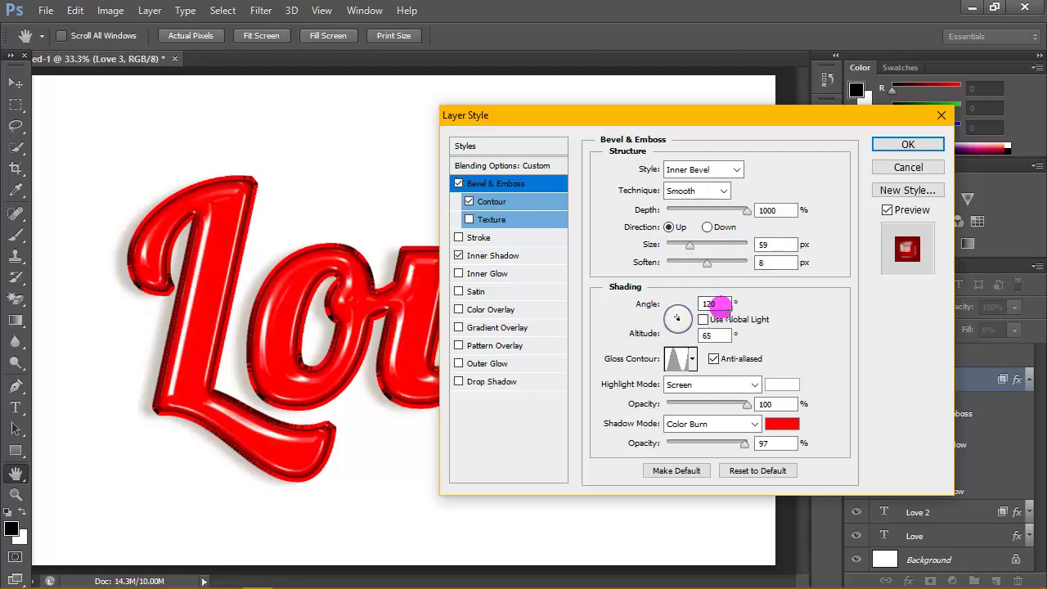
pyautogui.doubleClick(712, 304)
pyautogui.doubleClick(725, 336)
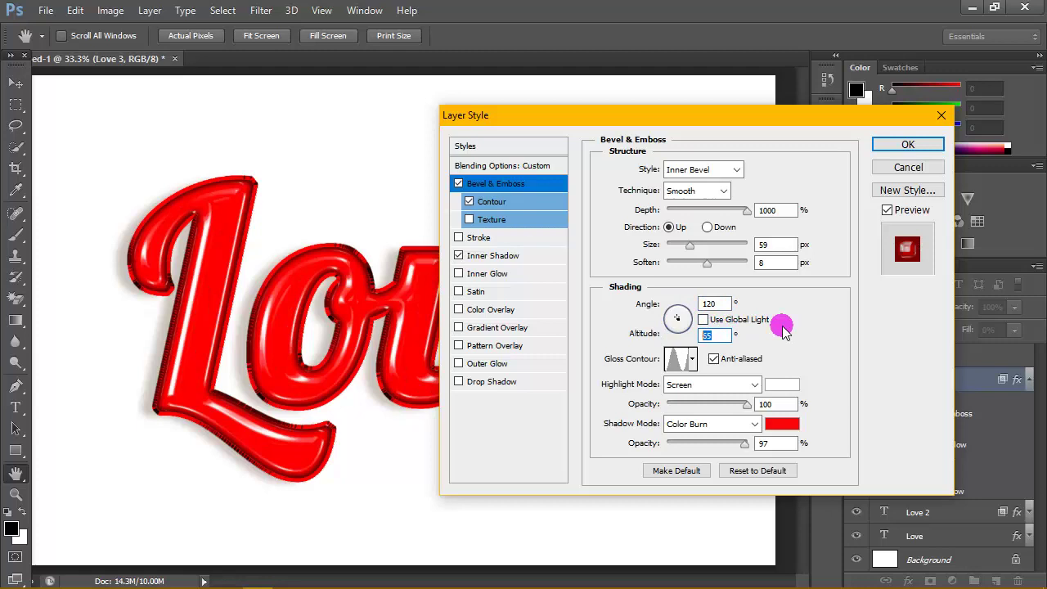
# - Use the anti-aliased custom double-peak gloss contour for the bevel
pyautogui.click(713, 360)
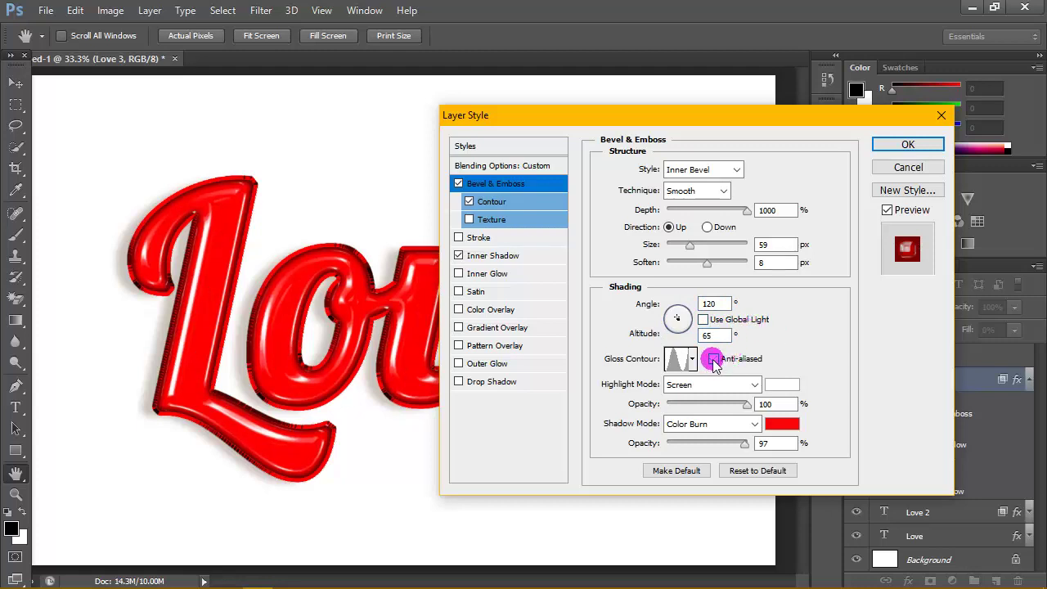
pyautogui.click(713, 360)
pyautogui.click(691, 360)
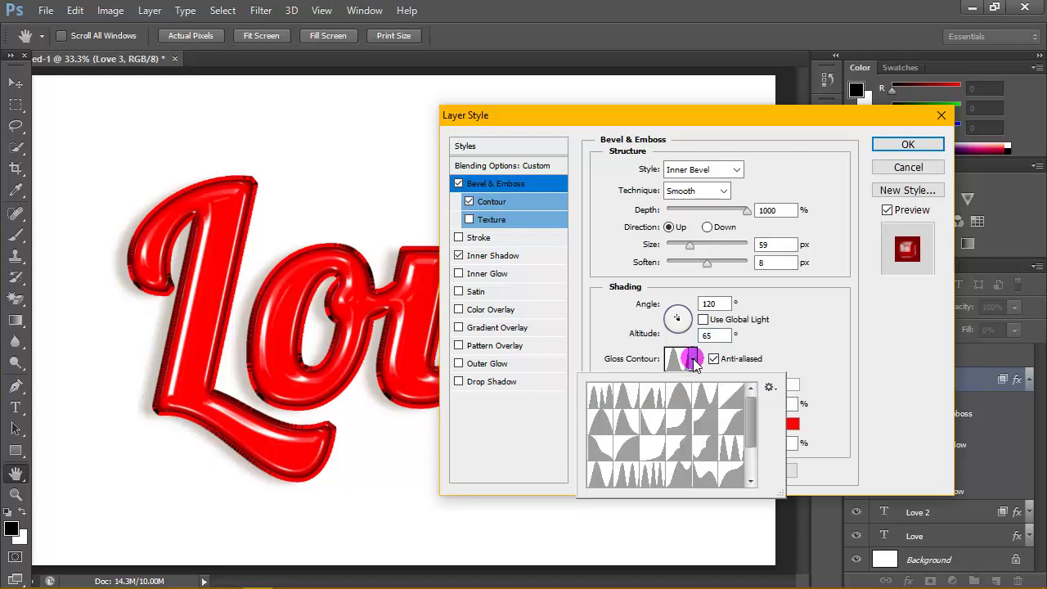
pyautogui.click(634, 396)
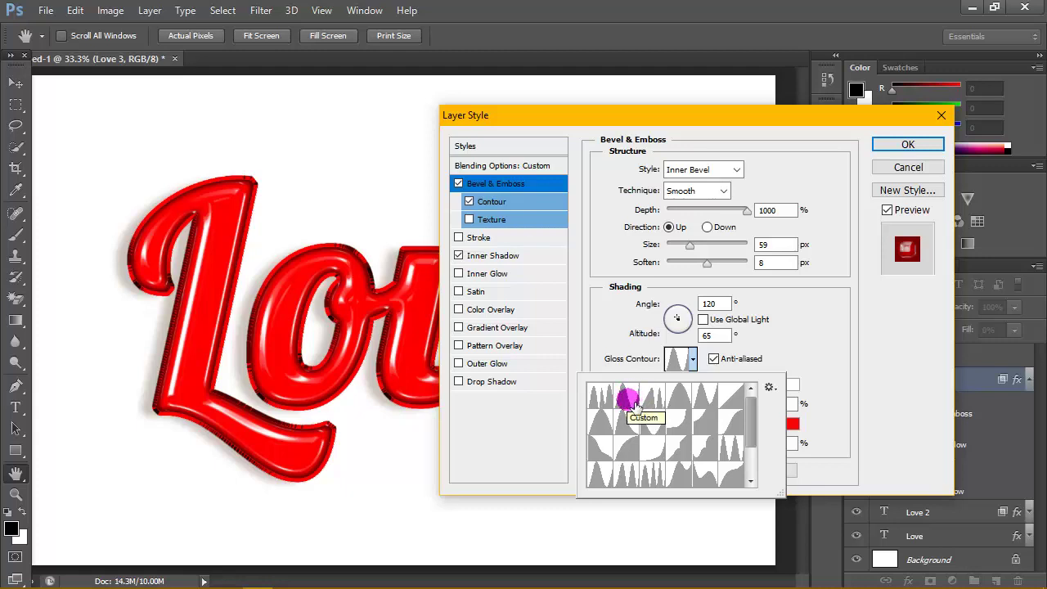
pyautogui.click(776, 340)
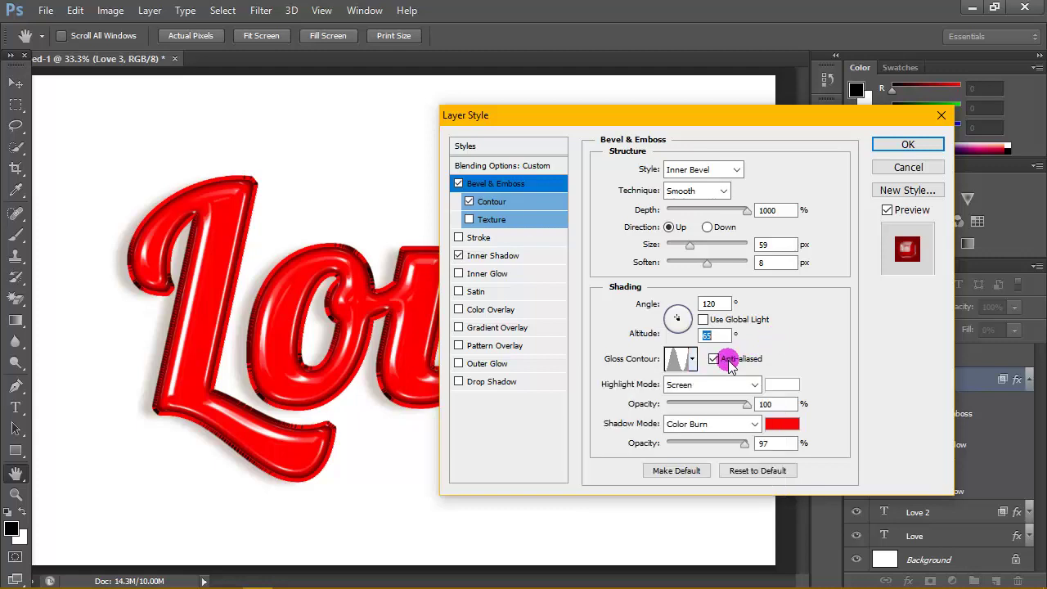
# - Set the bevel's highlight to colour ffffff at 100% opacity and its shadow opacity to 97%
pyautogui.moveTo(747, 403); pyautogui.dragTo(787, 404)
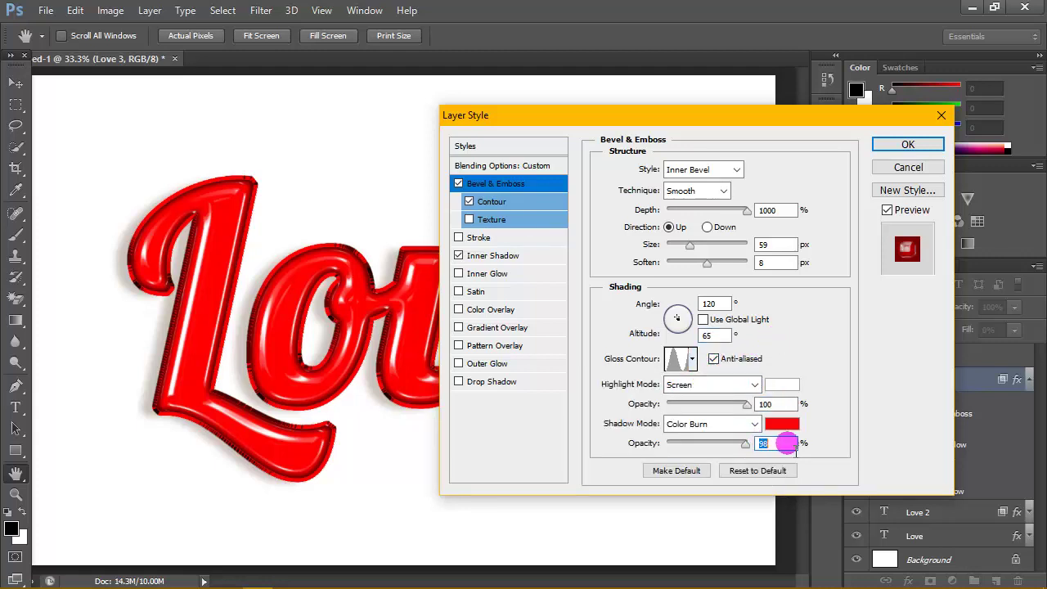
pyautogui.press('Down')
pyautogui.click(783, 383)
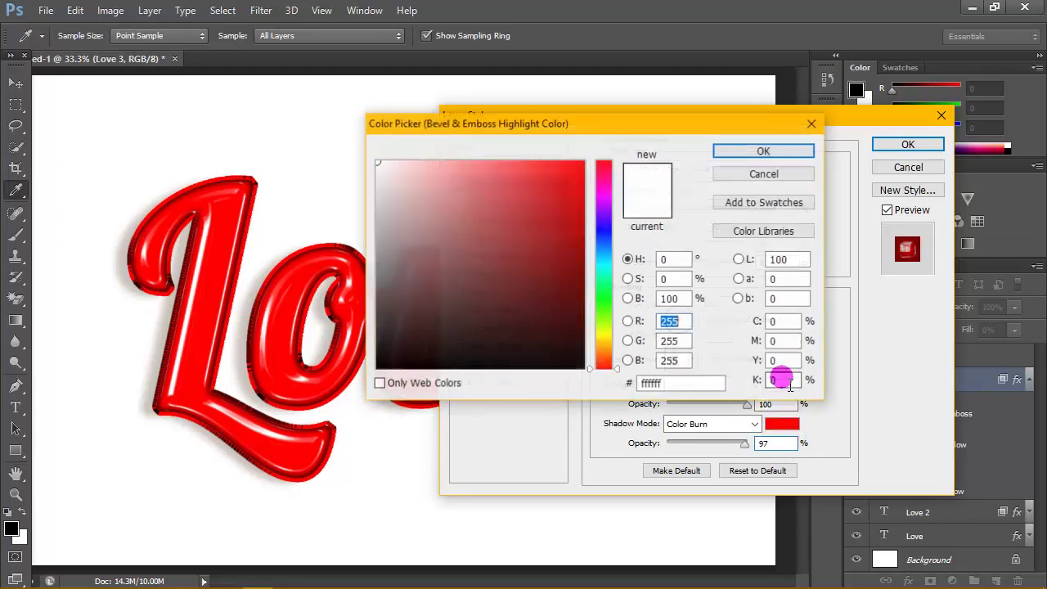
pyautogui.moveTo(695, 390); pyautogui.dragTo(628, 391)
pyautogui.click(706, 391)
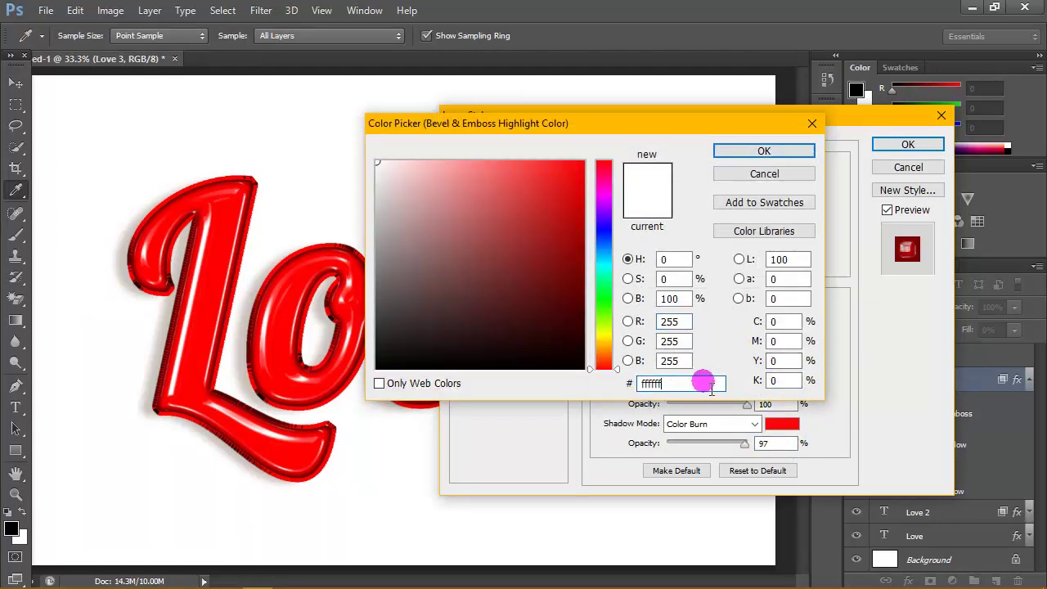
pyautogui.click(763, 171)
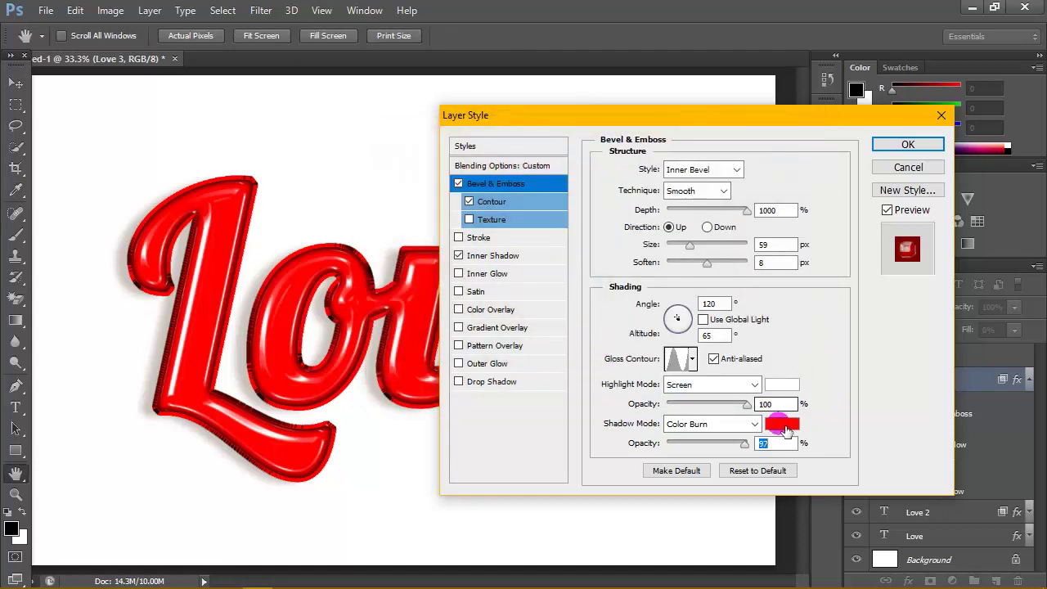
# - Set the bevel's highlight mode to Screen and its shadow mode to Color Burn with colour f90606
pyautogui.click(751, 385)
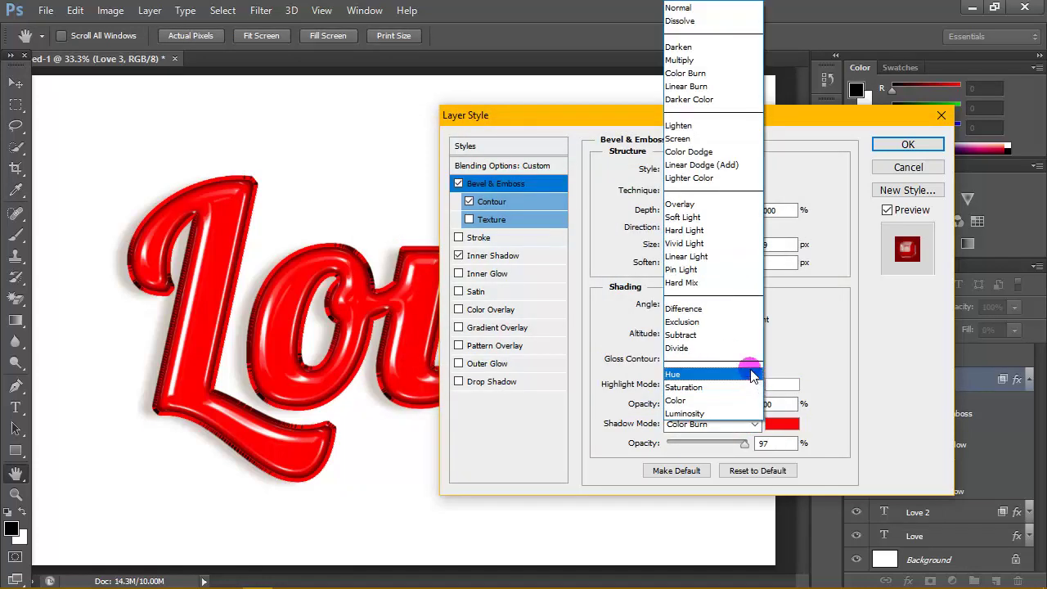
pyautogui.click(694, 139)
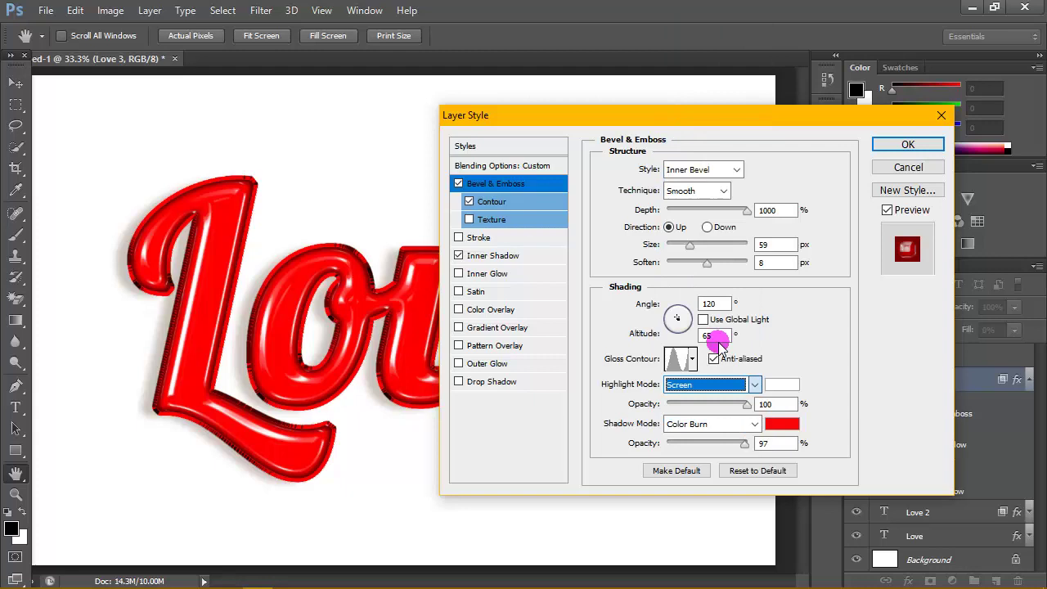
pyautogui.click(752, 426)
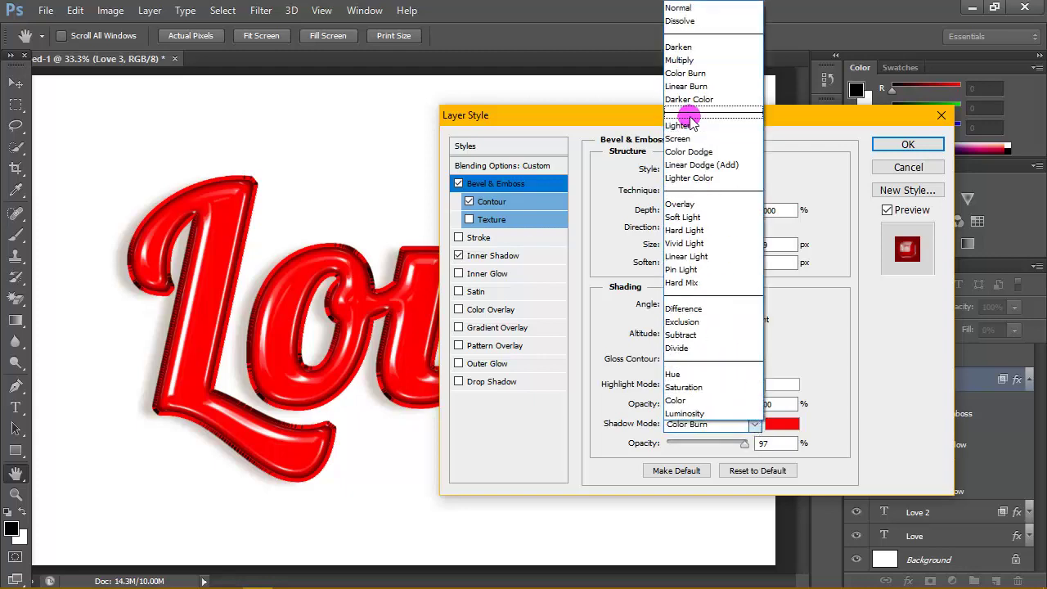
pyautogui.click(691, 73)
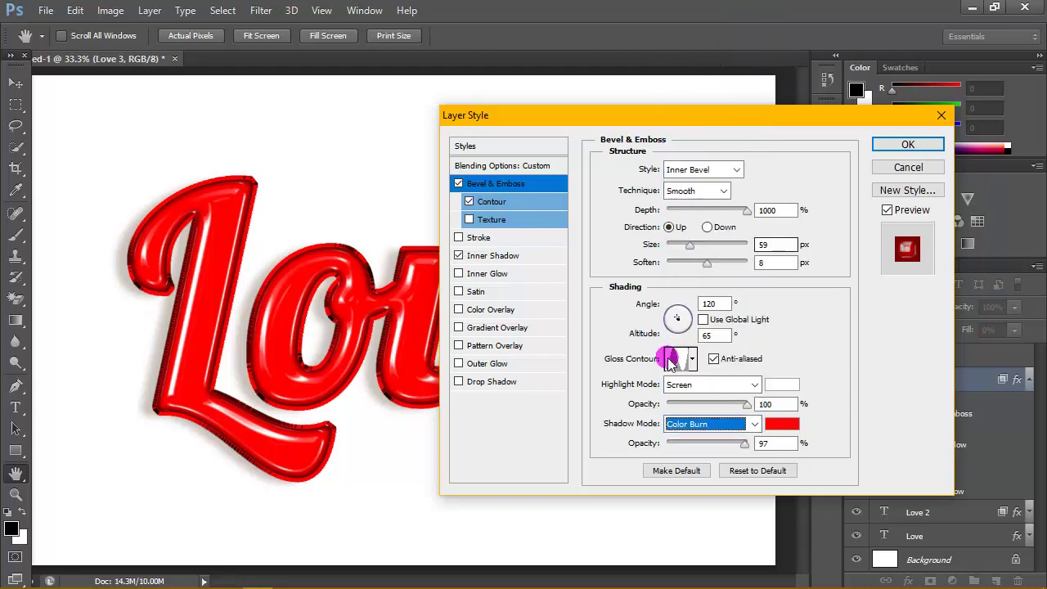
pyautogui.click(786, 425)
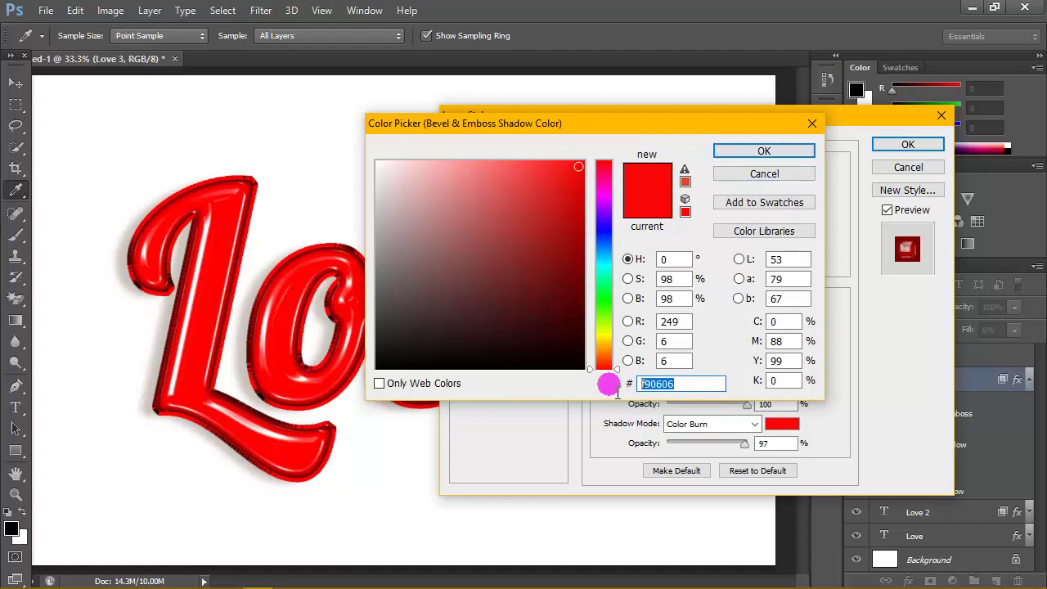
pyautogui.click(773, 150)
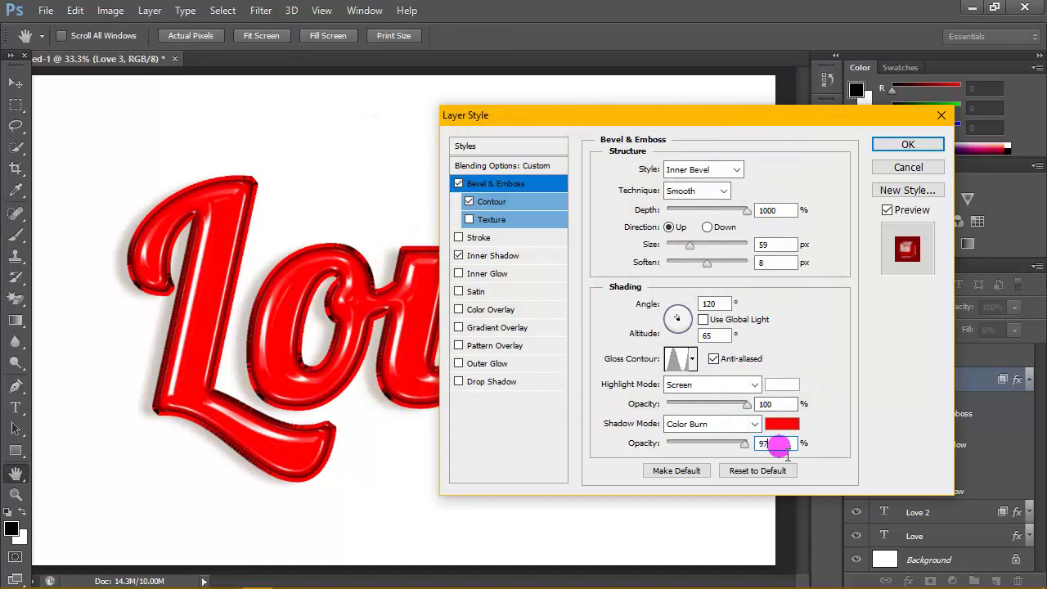
# - Set the bevel's contour to the anti-aliased custom curve with uneven double peaks, at a range of 100%
pyautogui.click(497, 201)
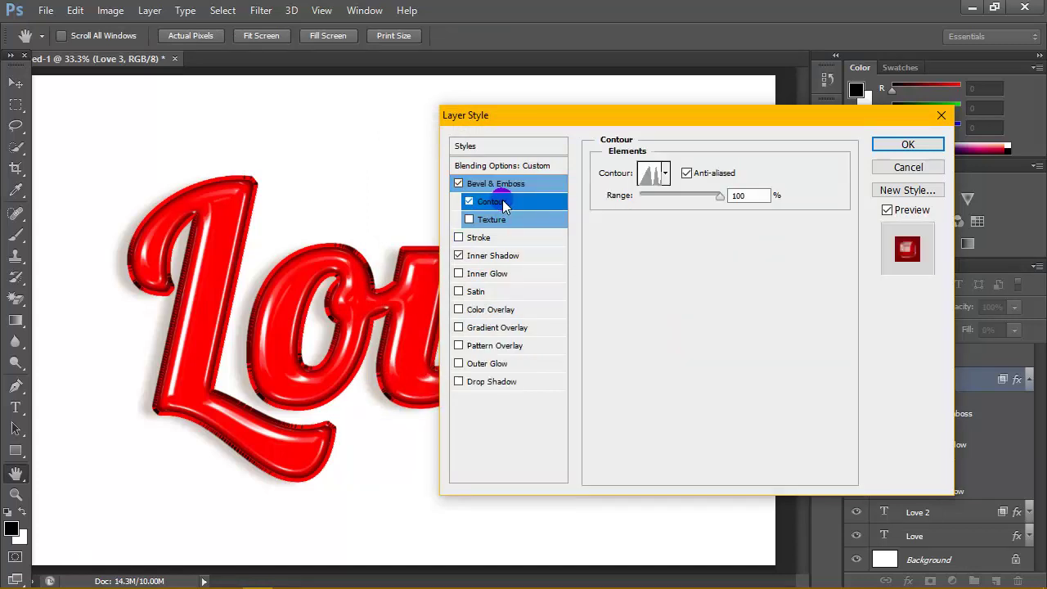
pyautogui.click(491, 204)
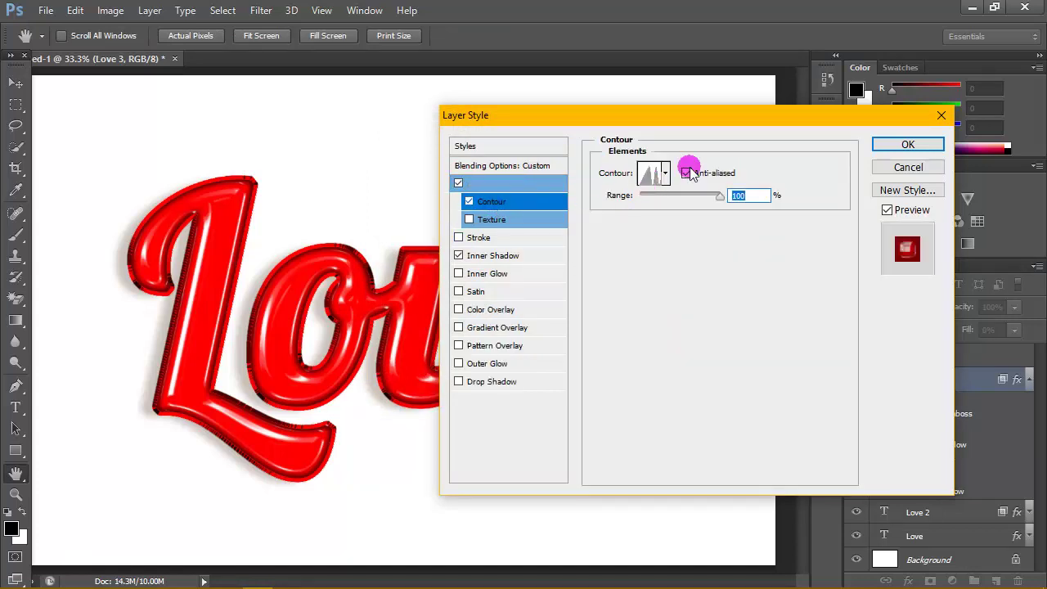
pyautogui.click(741, 198)
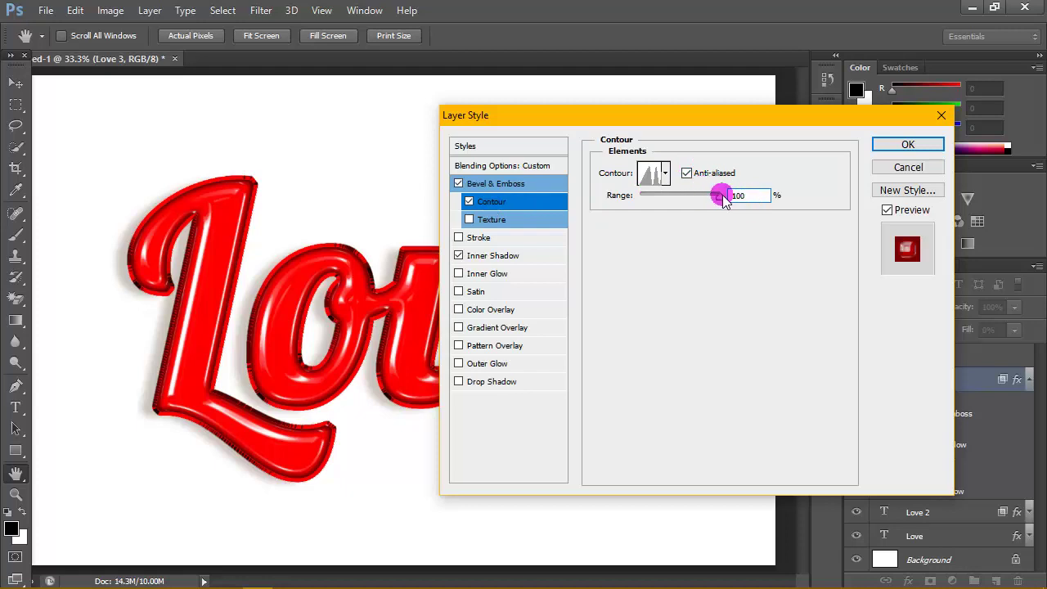
pyautogui.moveTo(753, 200); pyautogui.dragTo(715, 198)
pyautogui.click(651, 174)
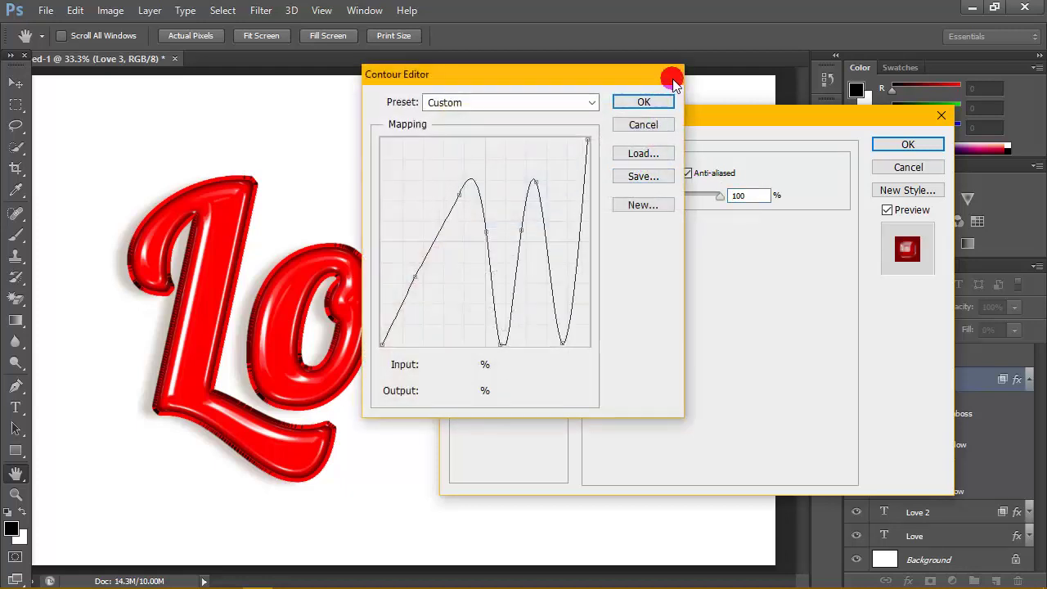
pyautogui.click(670, 76)
pyautogui.click(665, 173)
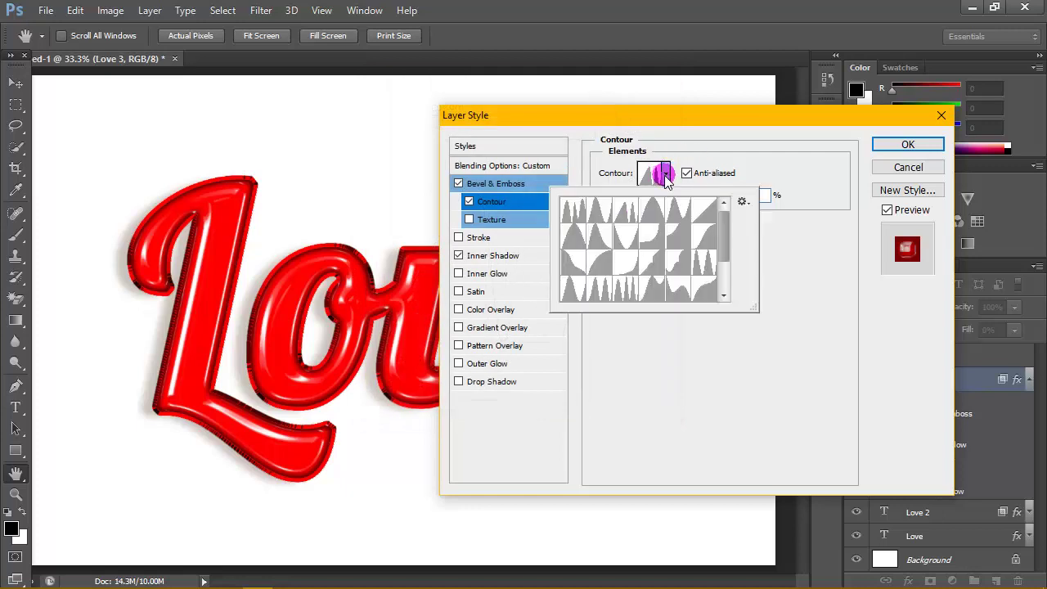
pyautogui.click(632, 209)
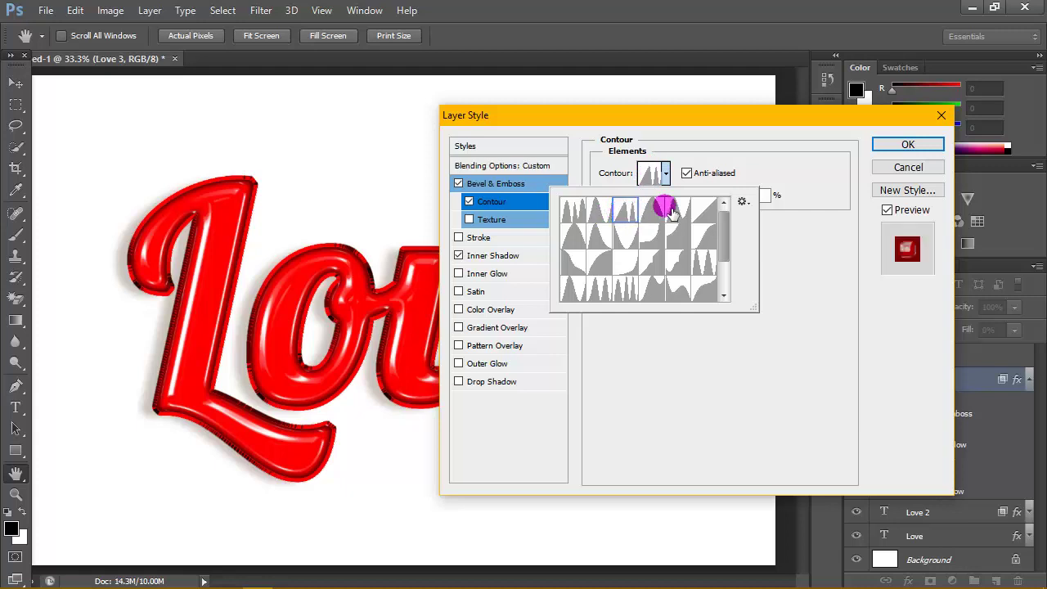
pyautogui.click(781, 224)
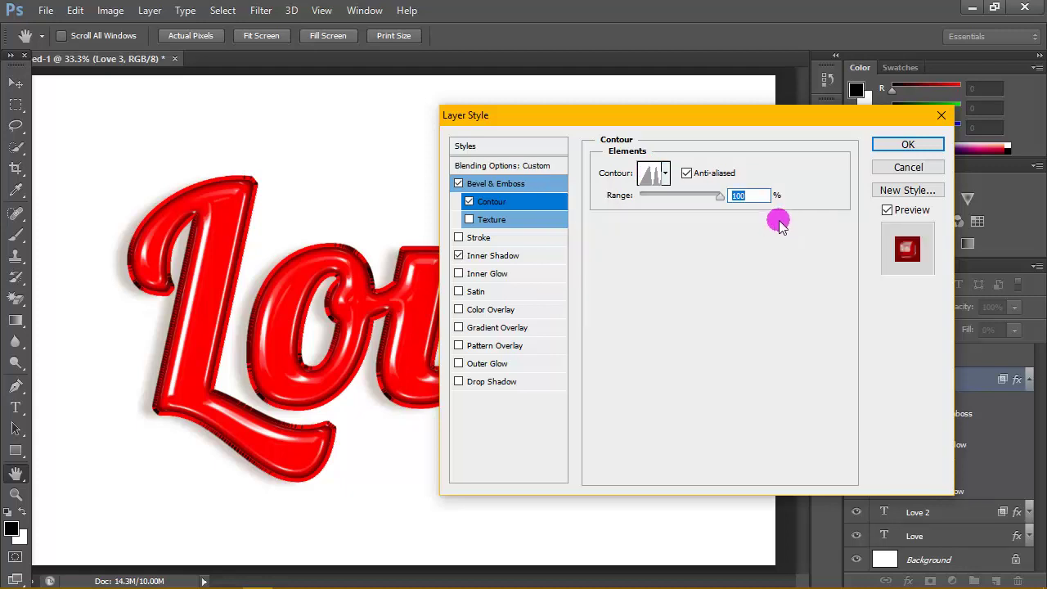
# - Set Love 3's Inner Shadow to the Darken blend mode at 100% opacity
pyautogui.click(500, 258)
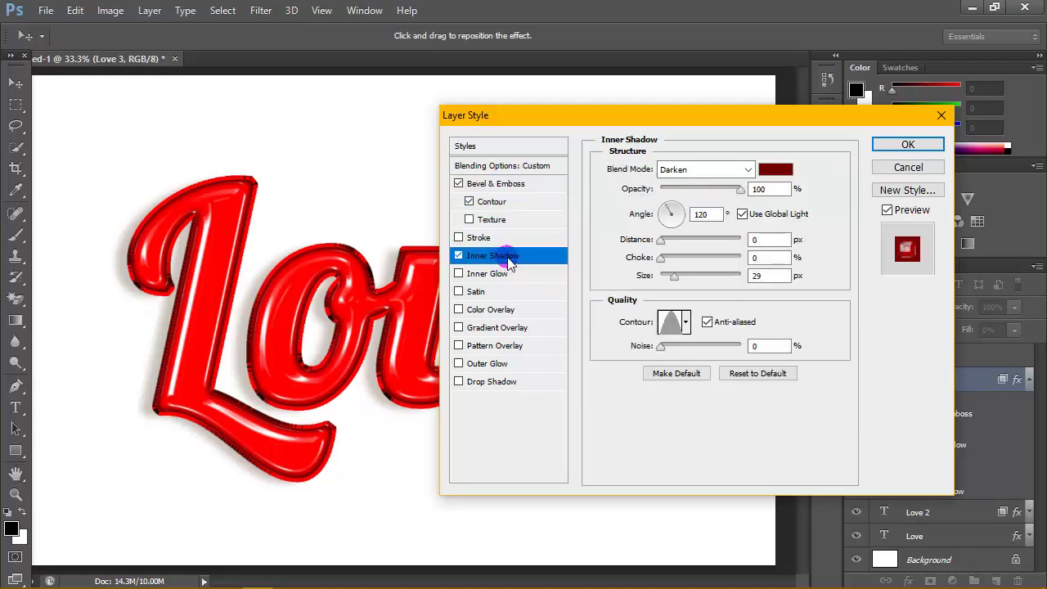
pyautogui.click(747, 170)
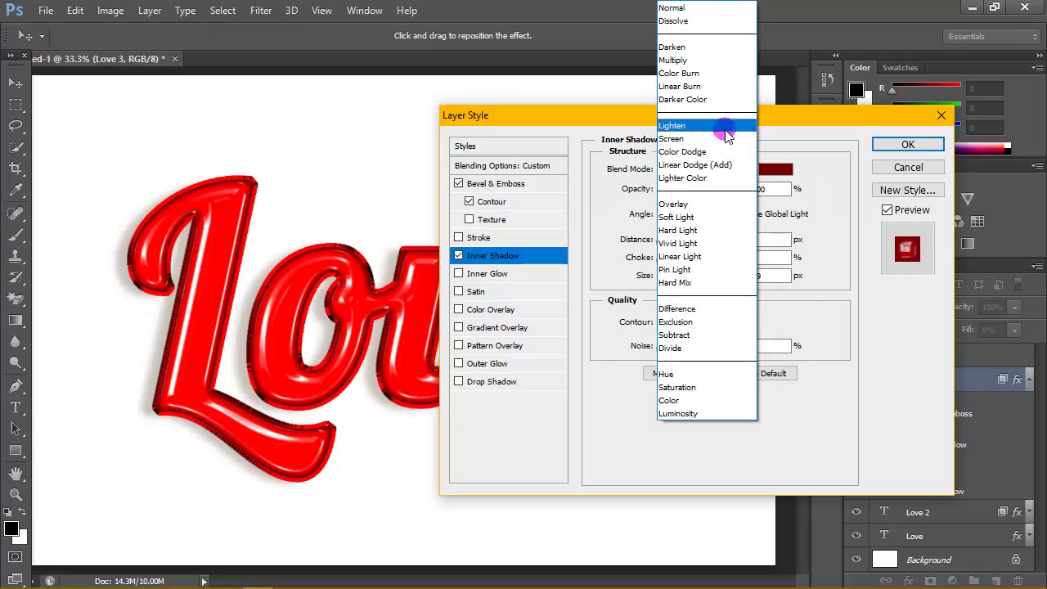
pyautogui.click(694, 43)
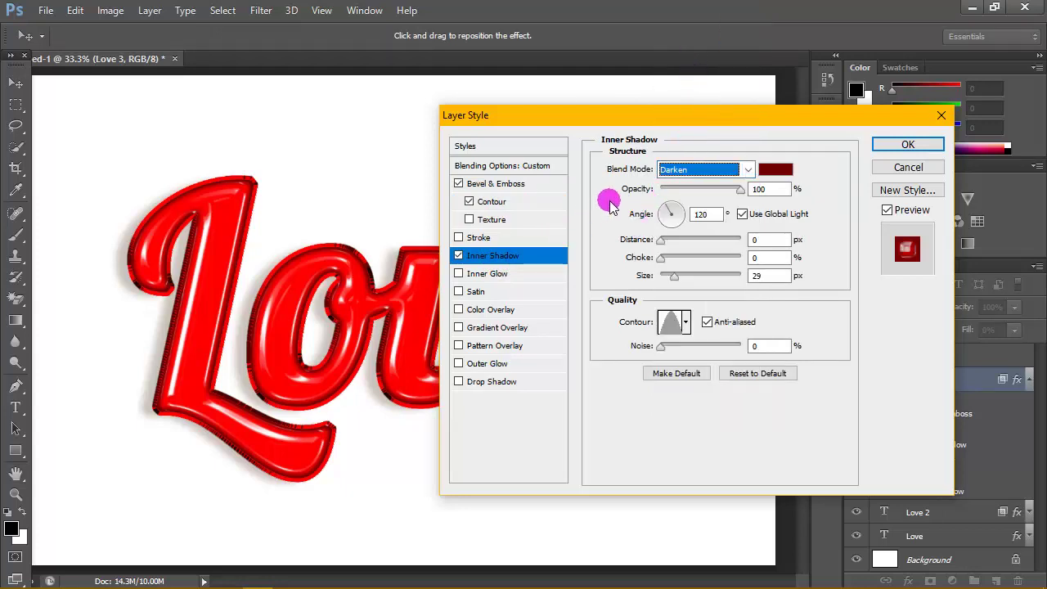
pyautogui.click(738, 190)
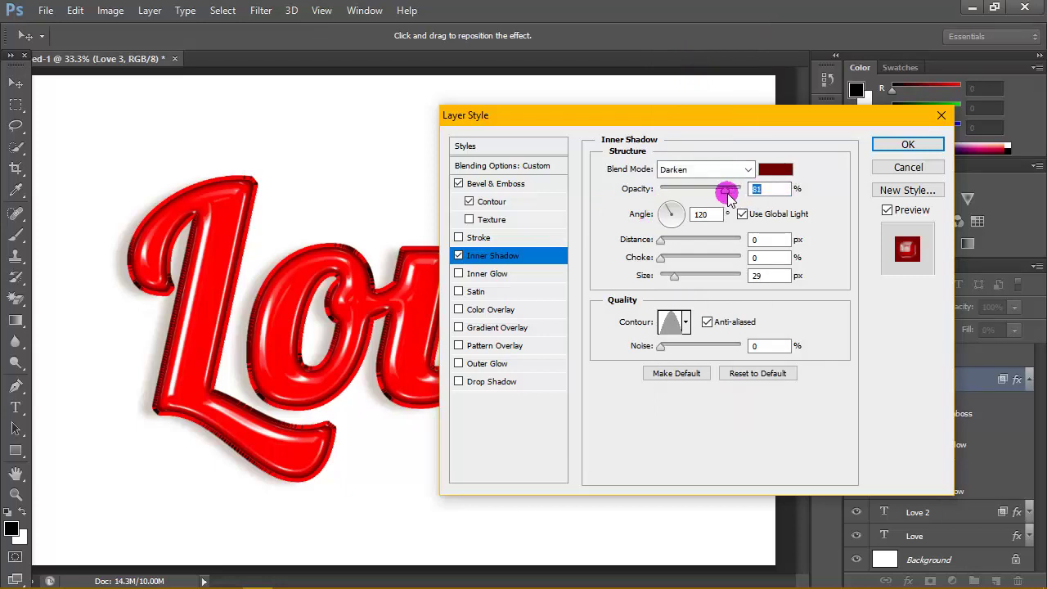
# - Set the inner shadow's colour to 710000
pyautogui.click(787, 170)
pyautogui.click(678, 385)
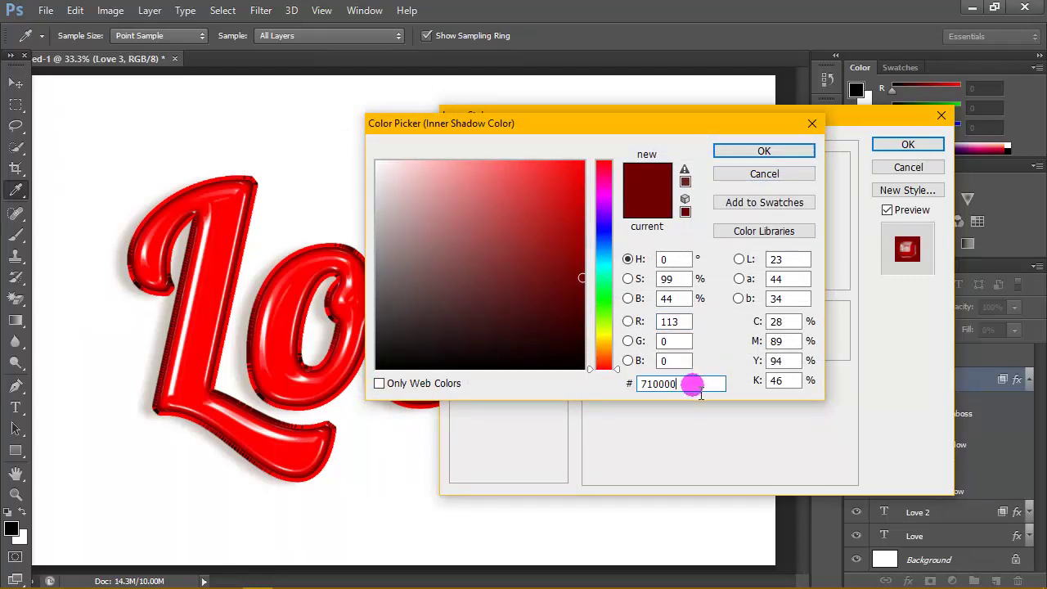
pyautogui.moveTo(697, 382); pyautogui.dragTo(630, 383)
pyautogui.click(685, 385)
pyautogui.moveTo(695, 384); pyautogui.dragTo(628, 381)
pyautogui.click(688, 383)
pyautogui.click(785, 151)
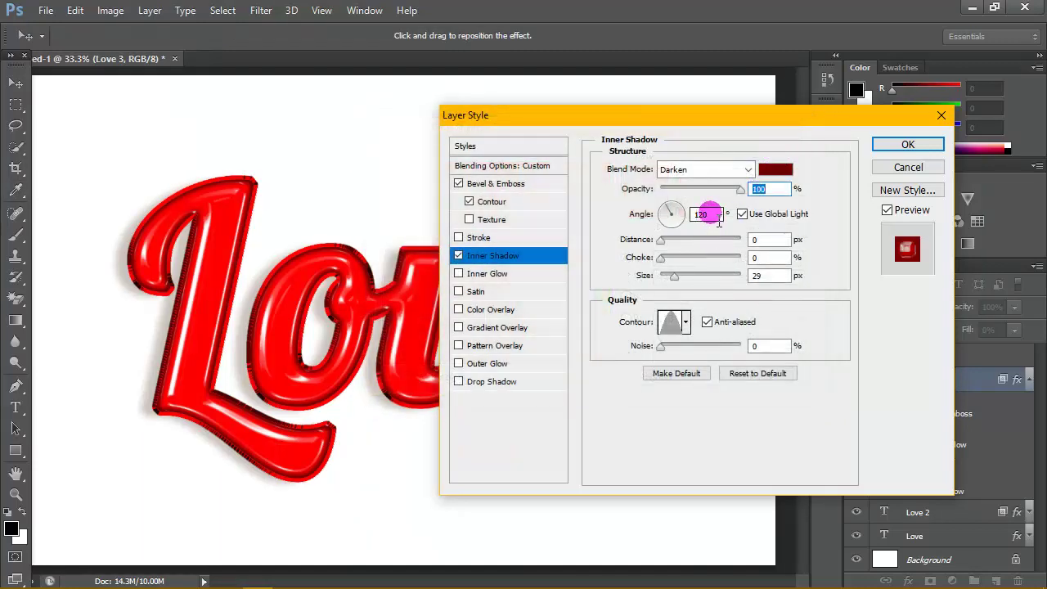
# - Set the inner shadow to angle 120° with Use Global Light on, distance 0 px, choke 0% and size 29 px
pyautogui.click(741, 214)
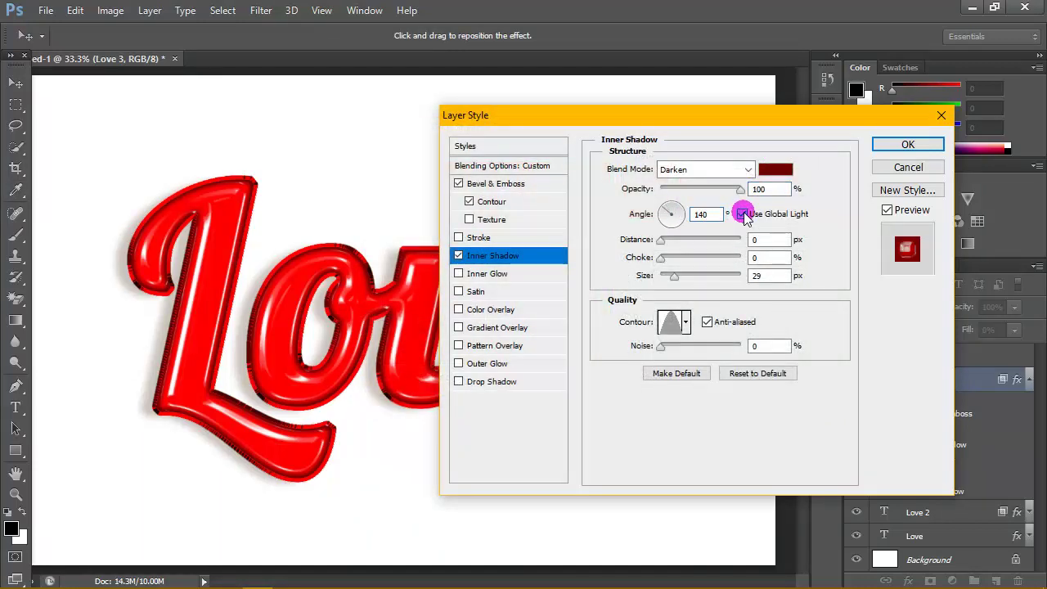
pyautogui.click(742, 214)
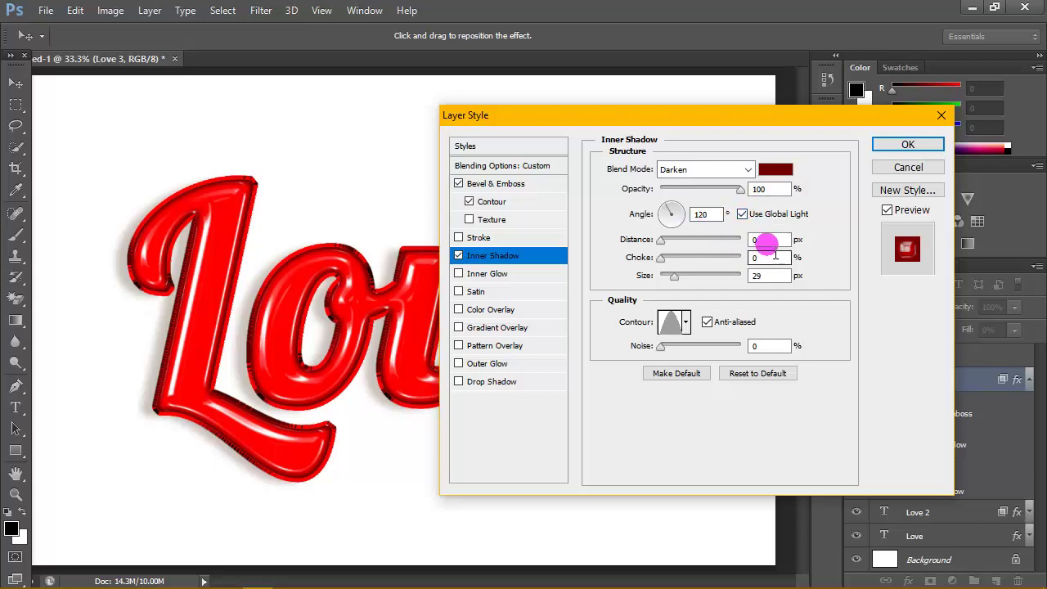
pyautogui.doubleClick(760, 238)
pyautogui.moveTo(765, 261); pyautogui.dragTo(727, 284)
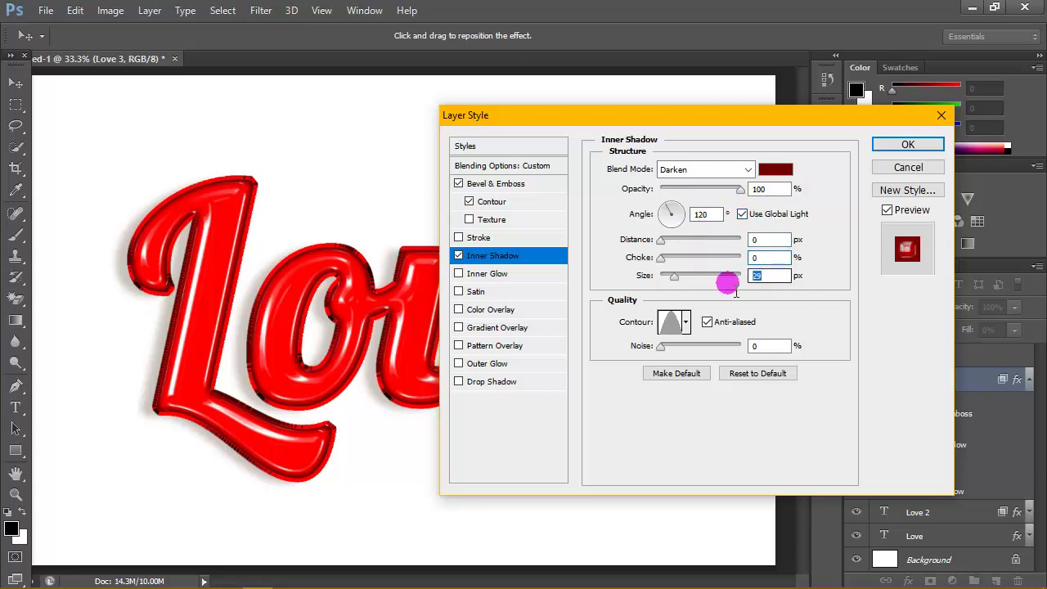
pyautogui.click(773, 277)
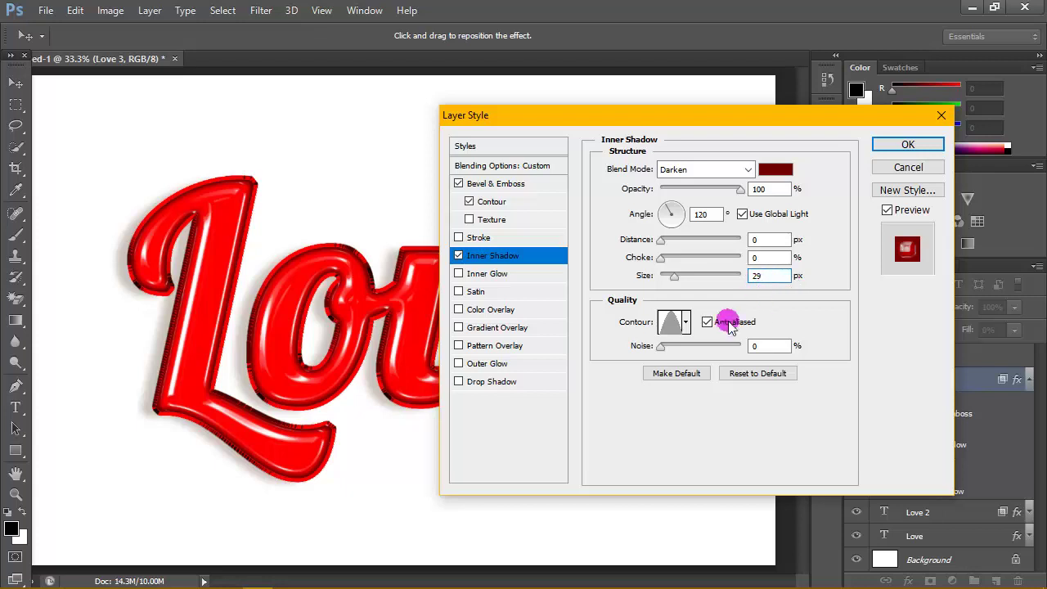
# - Give the inner shadow the anti-aliased Cone contour with 0% noise, and apply the layer style to Love 3
pyautogui.click(673, 323)
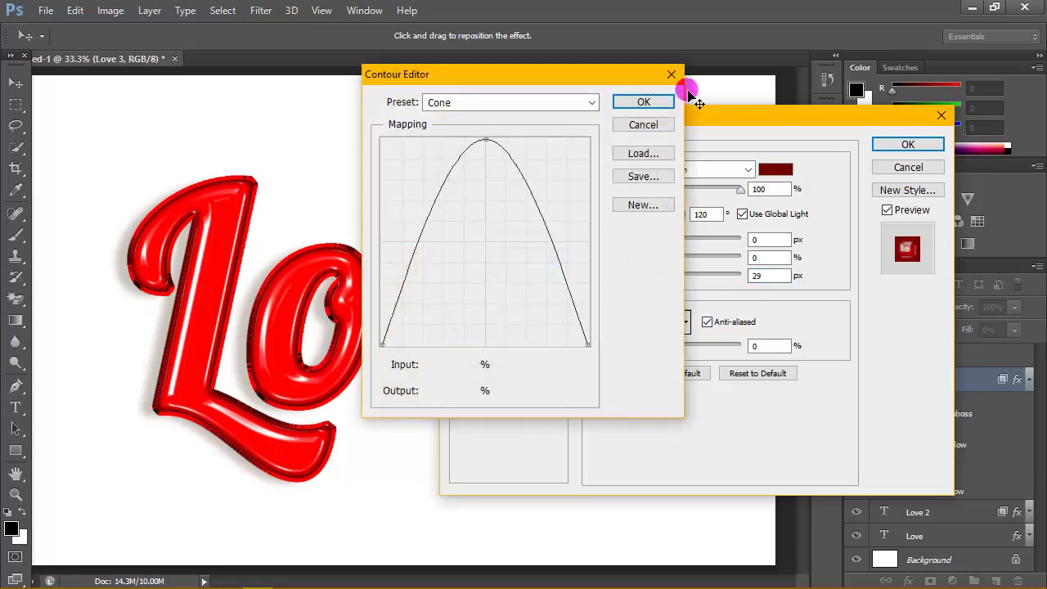
pyautogui.click(657, 100)
pyautogui.click(687, 323)
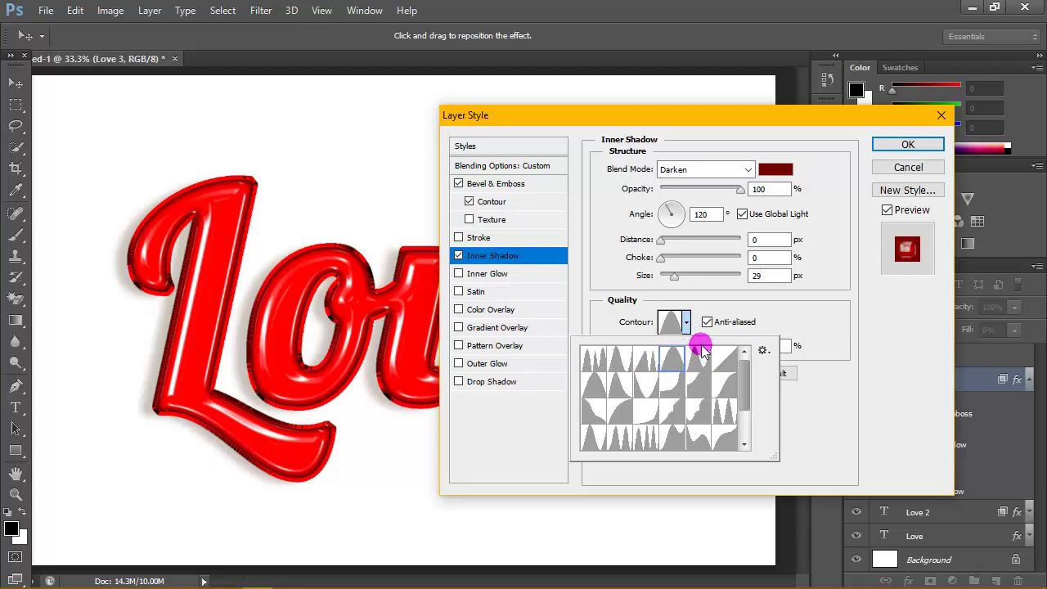
pyautogui.click(766, 301)
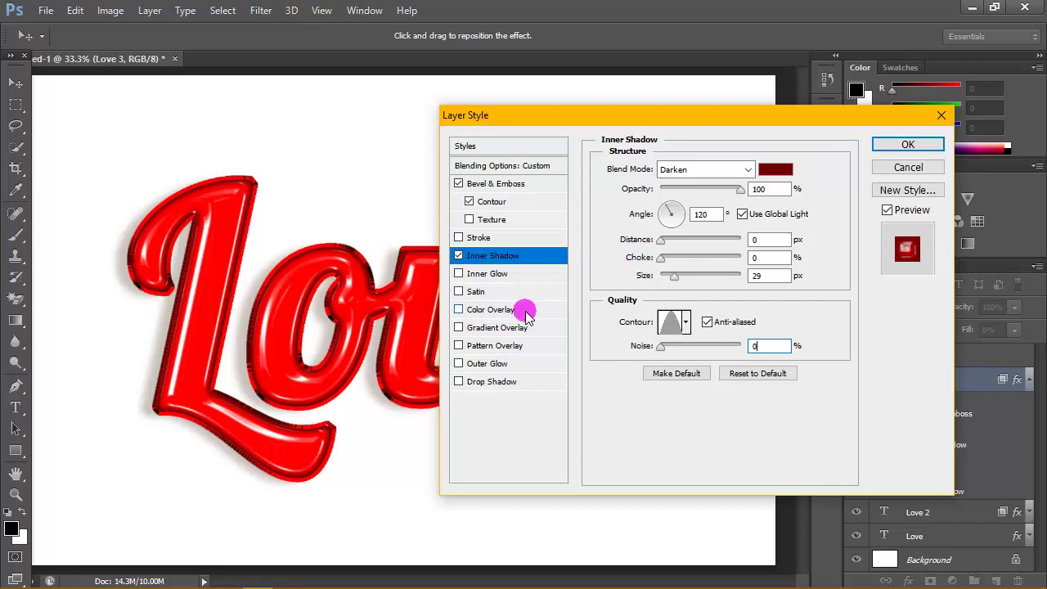
pyautogui.click(908, 144)
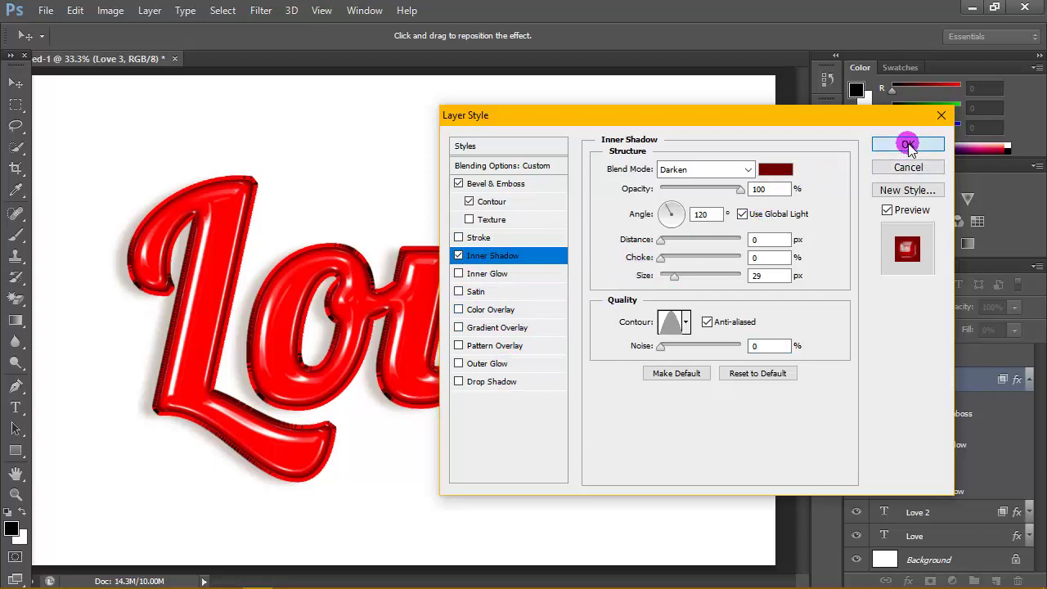
# - Collapse Love 3's effects list and open the blending options of the Love 4 layer
pyautogui.click(1032, 381)
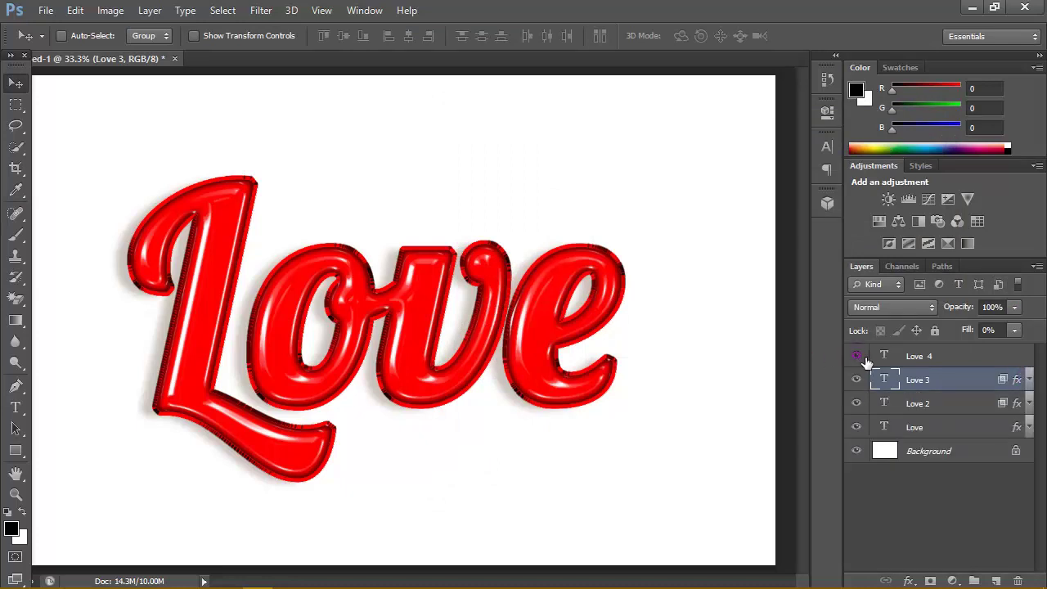
pyautogui.click(961, 360)
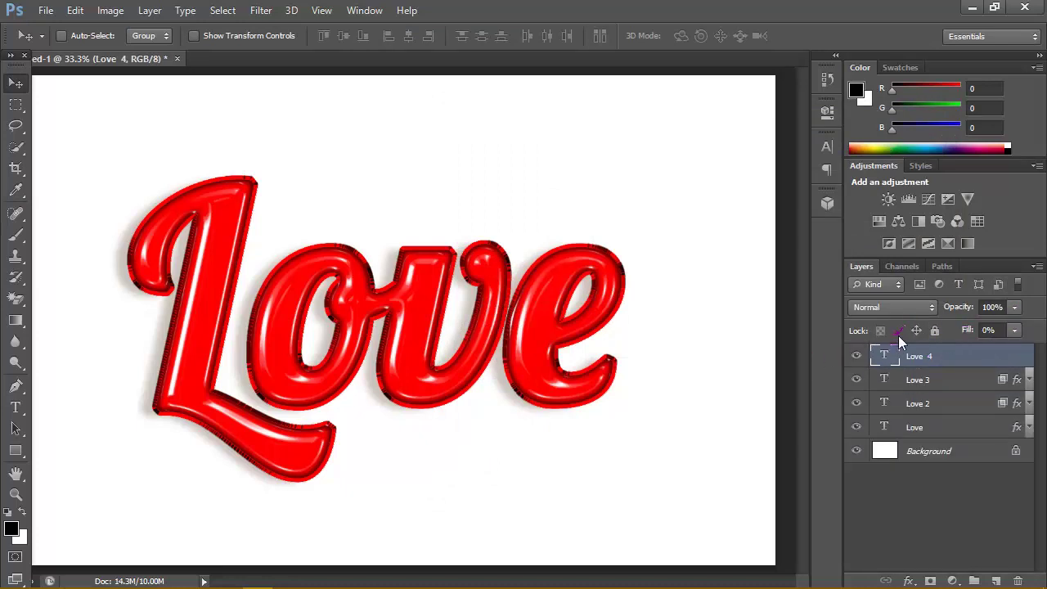
pyautogui.rightClick(978, 355)
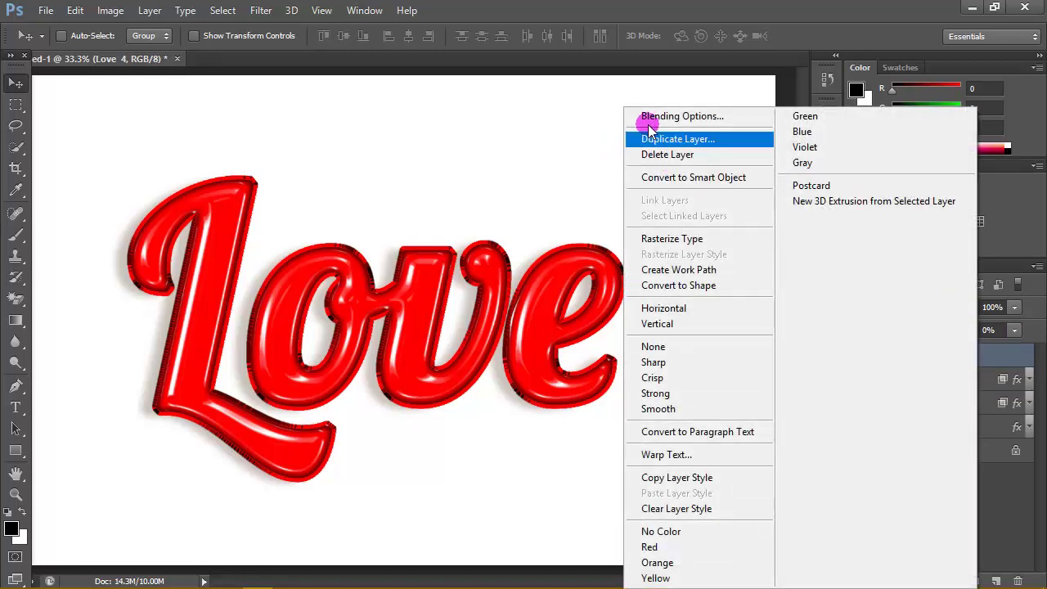
pyautogui.click(725, 119)
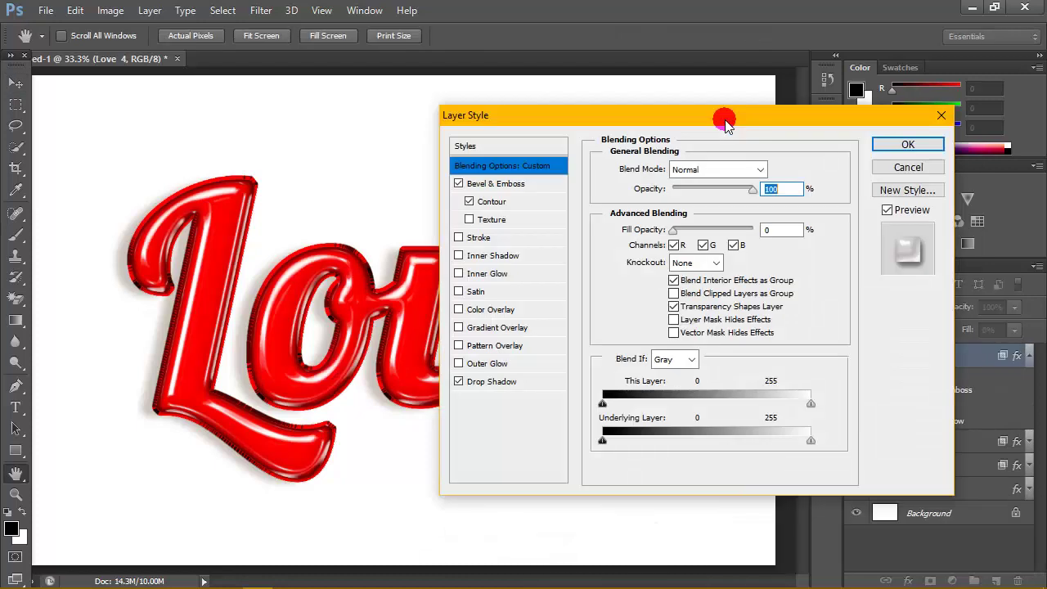
# - Set Love 4's Bevel & Emboss to the Inner Bevel style with the Smooth technique
pyautogui.click(510, 185)
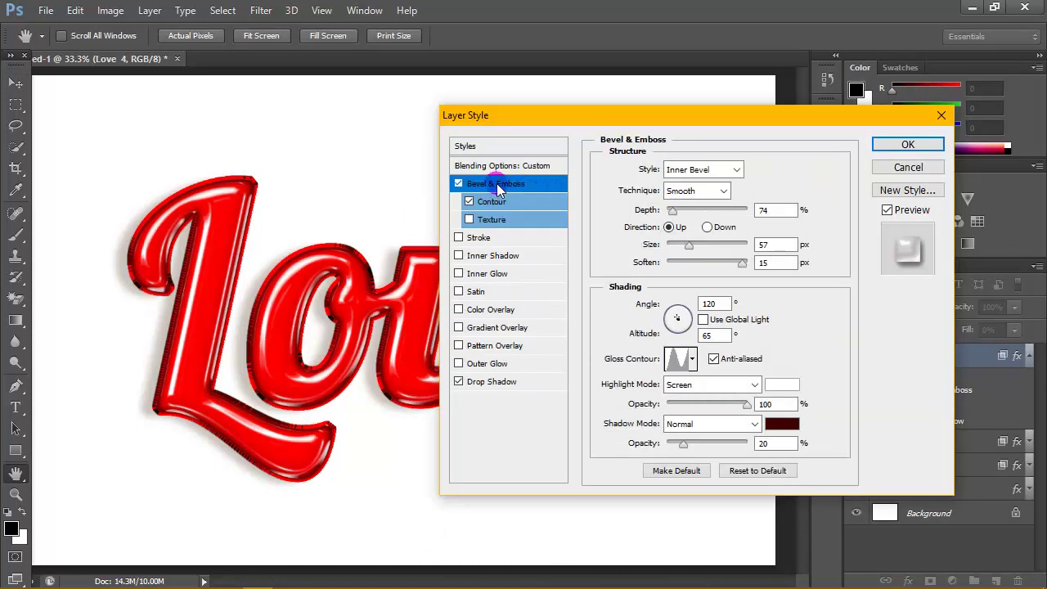
pyautogui.click(730, 167)
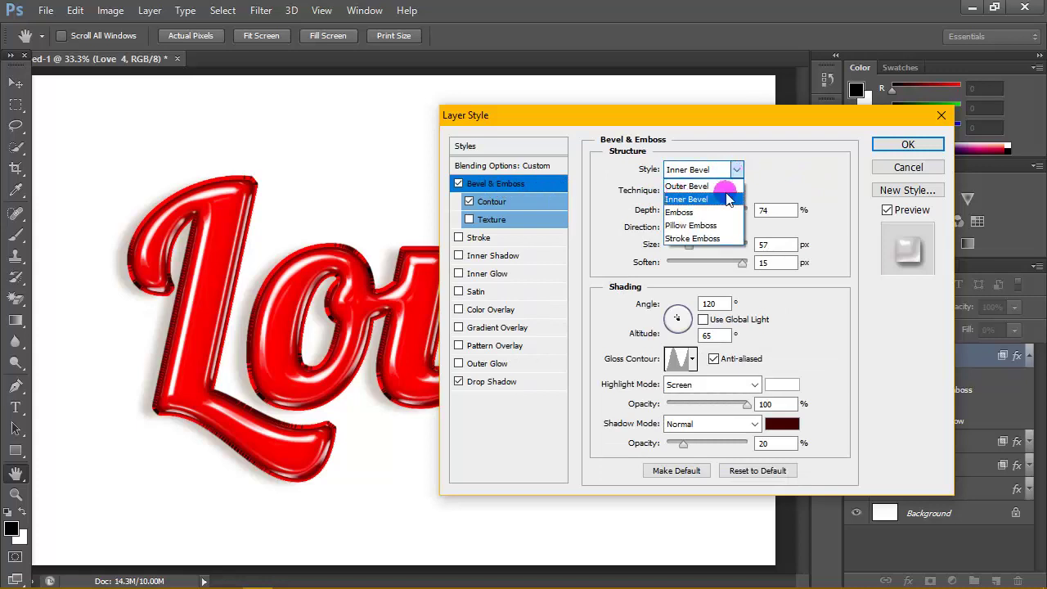
pyautogui.click(714, 201)
pyautogui.click(725, 190)
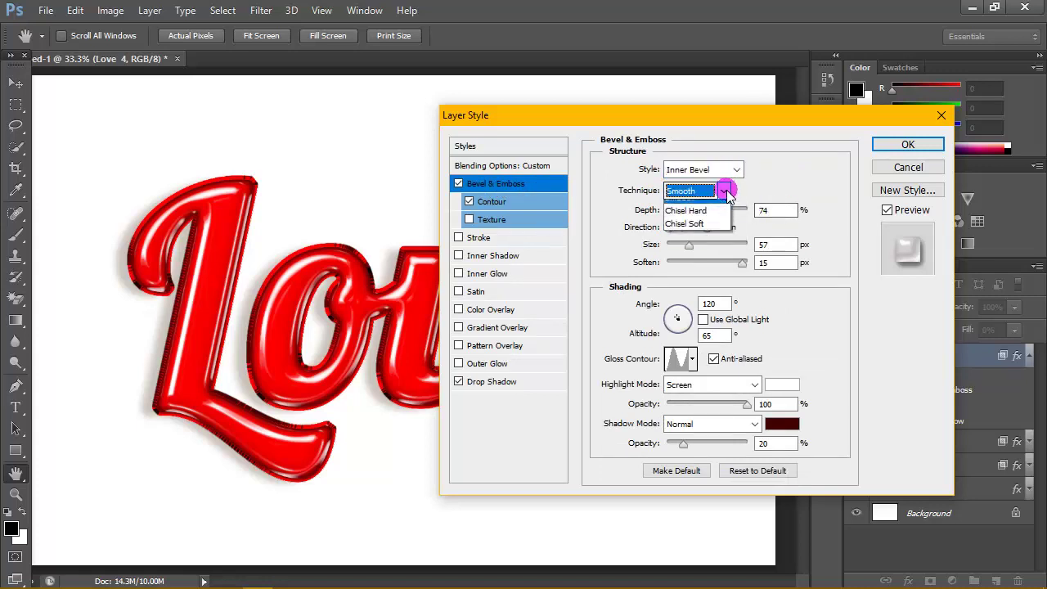
pyautogui.click(693, 208)
# - Set the bevel's depth to 74%, size to 57 px and soften to 15 px
pyautogui.moveTo(775, 210); pyautogui.dragTo(723, 211)
pyautogui.click(778, 210)
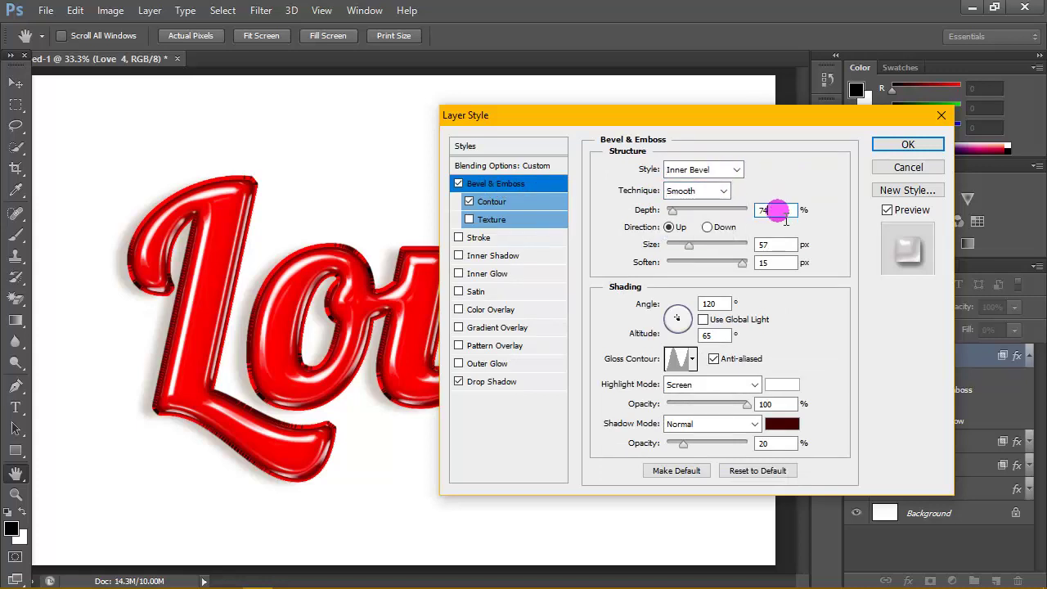
pyautogui.click(783, 245)
pyautogui.click(790, 248)
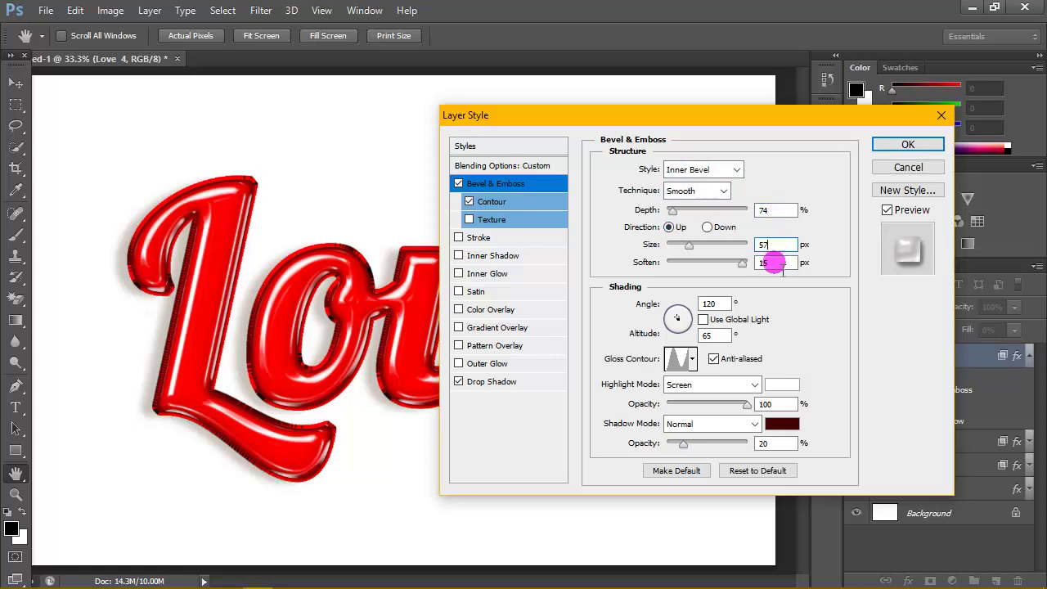
pyautogui.moveTo(782, 264); pyautogui.dragTo(754, 270)
pyautogui.click(789, 264)
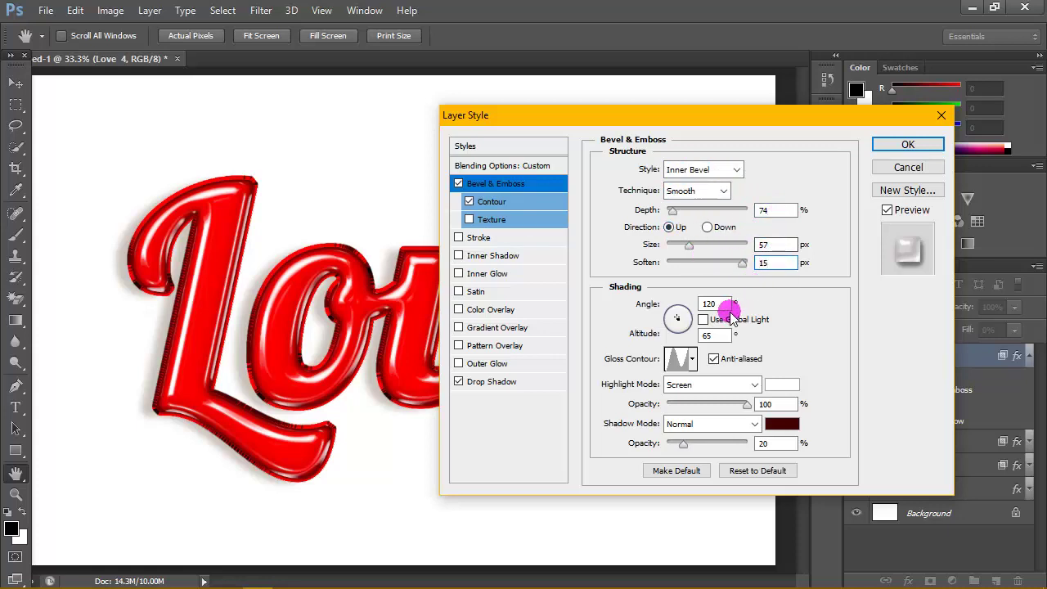
# - Set Love 4's bevel shading to angle 120° and altitude 65° with Use Global Light off
pyautogui.click(704, 319)
pyautogui.click(704, 318)
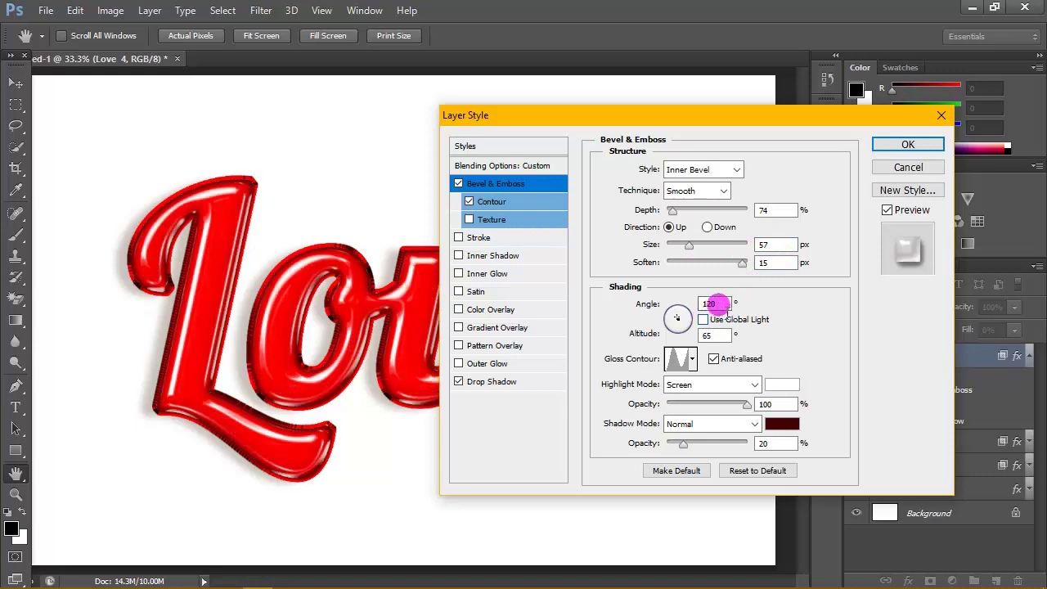
pyautogui.moveTo(719, 304); pyautogui.dragTo(690, 306)
pyautogui.click(723, 305)
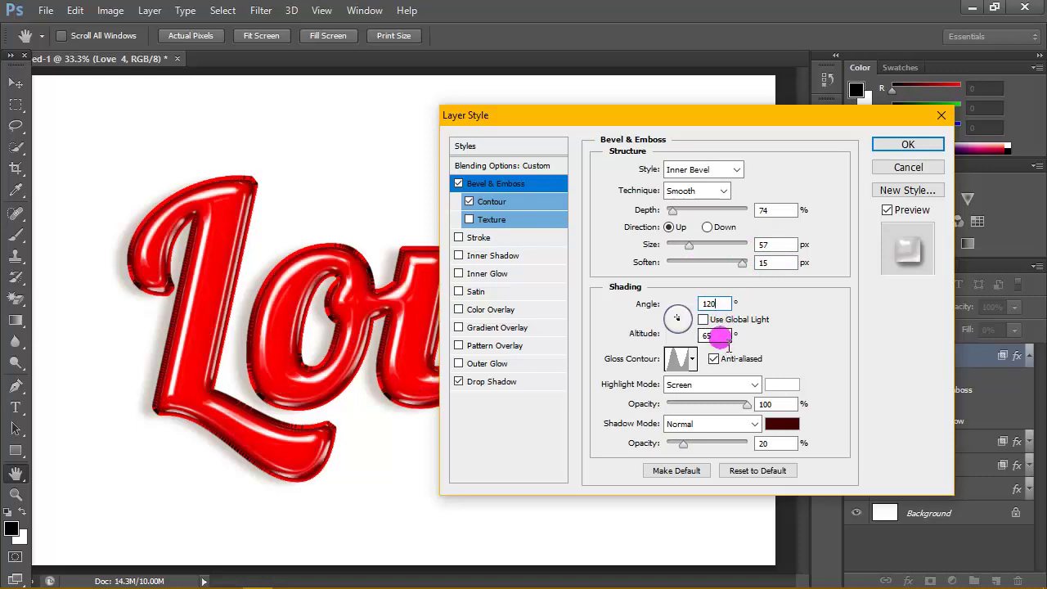
pyautogui.click(718, 335)
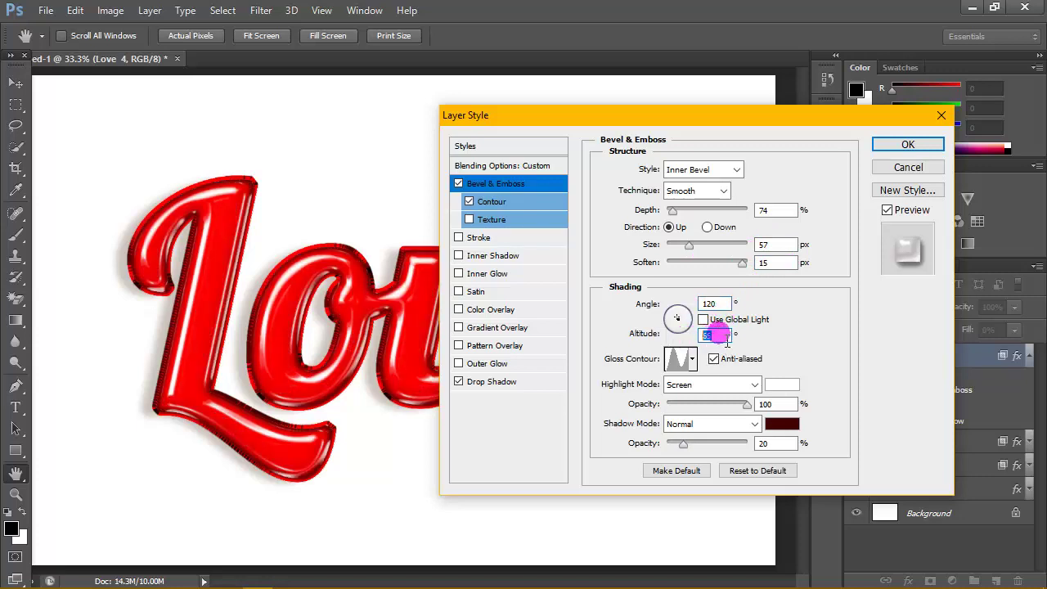
# - Set the gloss contour of Love 4's bevel to the twin-peaked gloss preset
pyautogui.click(682, 360)
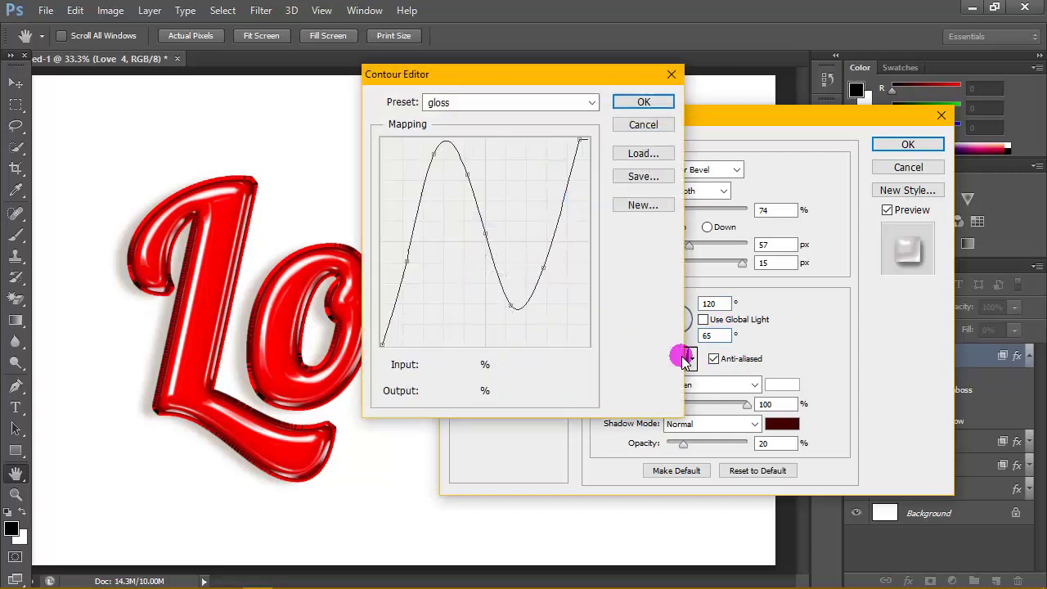
pyautogui.click(668, 72)
pyautogui.click(693, 359)
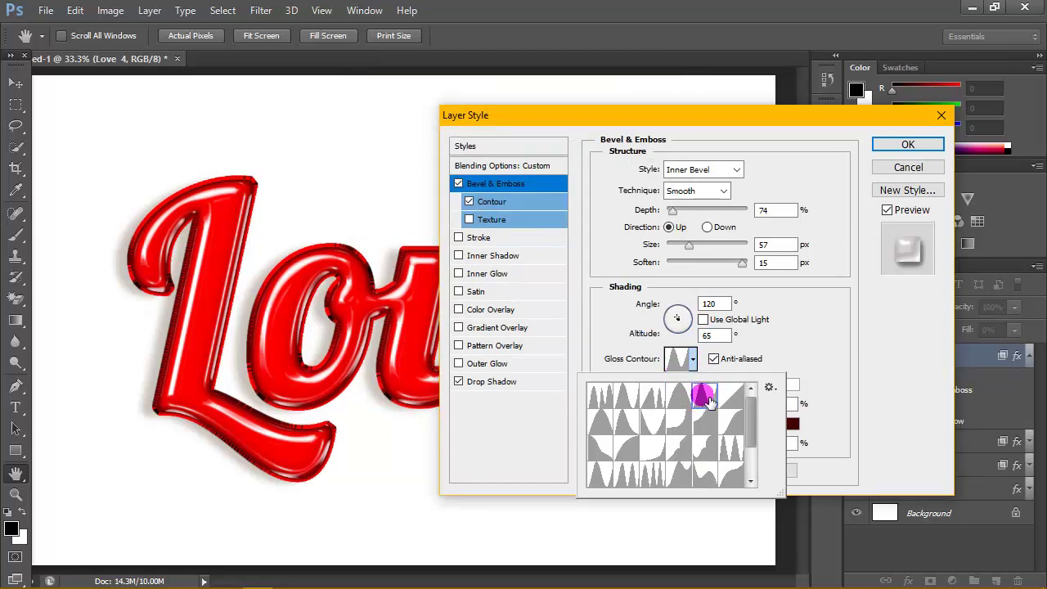
pyautogui.click(713, 396)
pyautogui.click(790, 348)
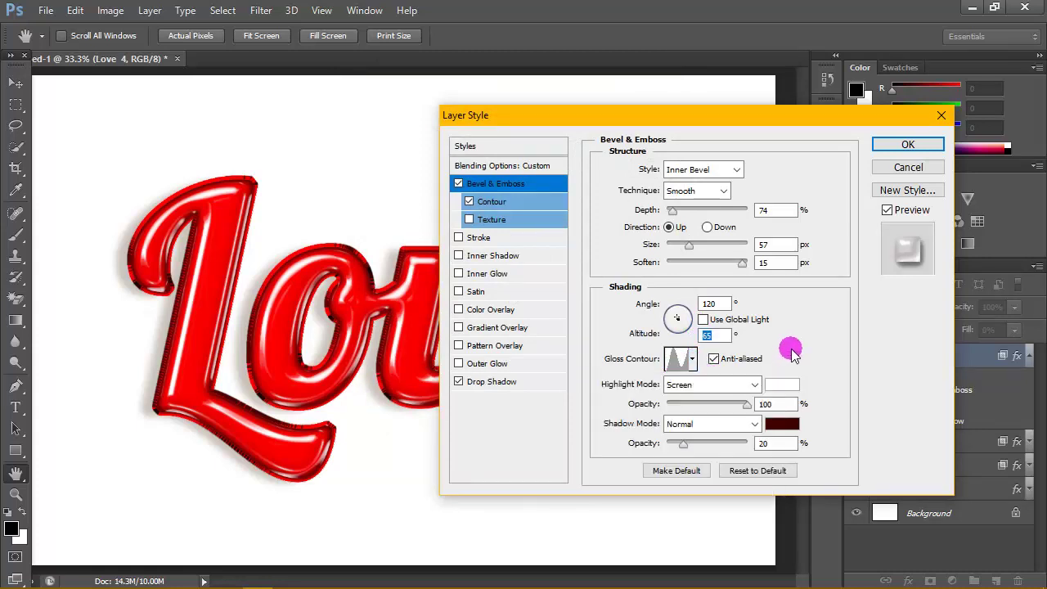
# - Set the bevel's highlight colour to ffffff with the Screen highlight mode
pyautogui.click(782, 384)
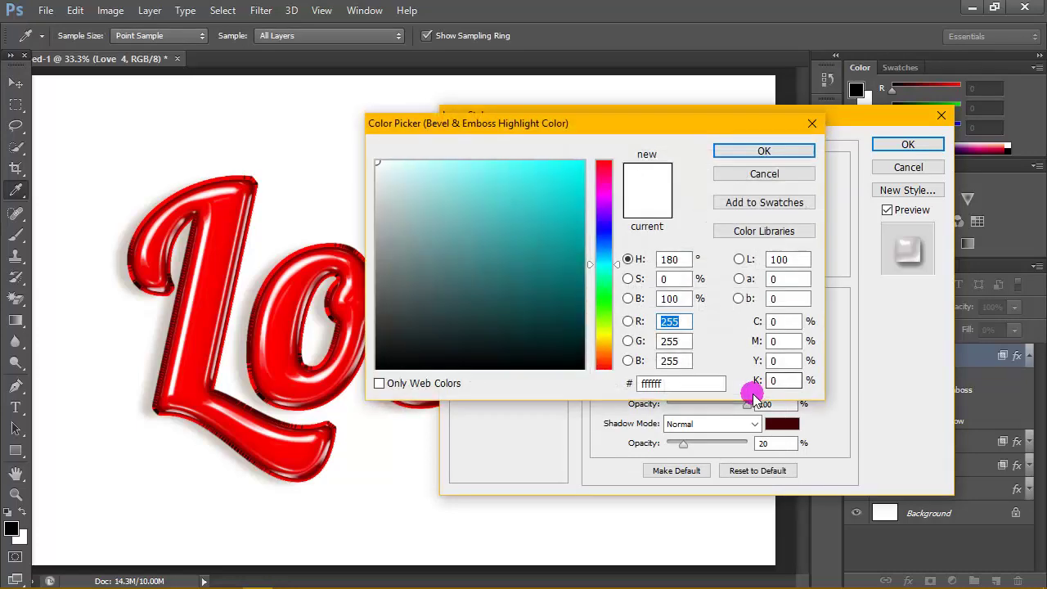
pyautogui.moveTo(641, 390); pyautogui.dragTo(676, 398)
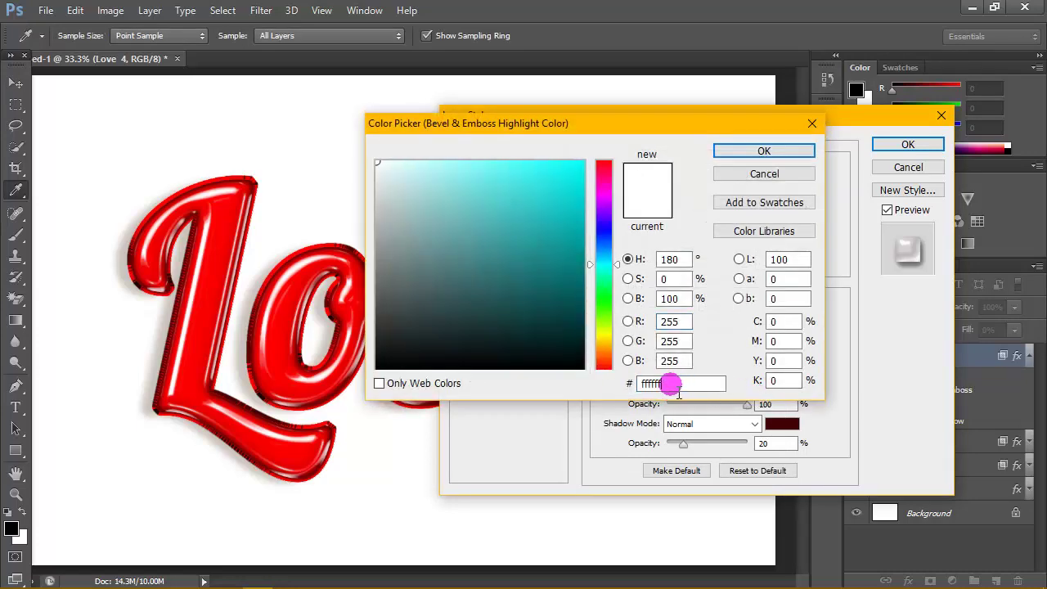
pyautogui.click(738, 148)
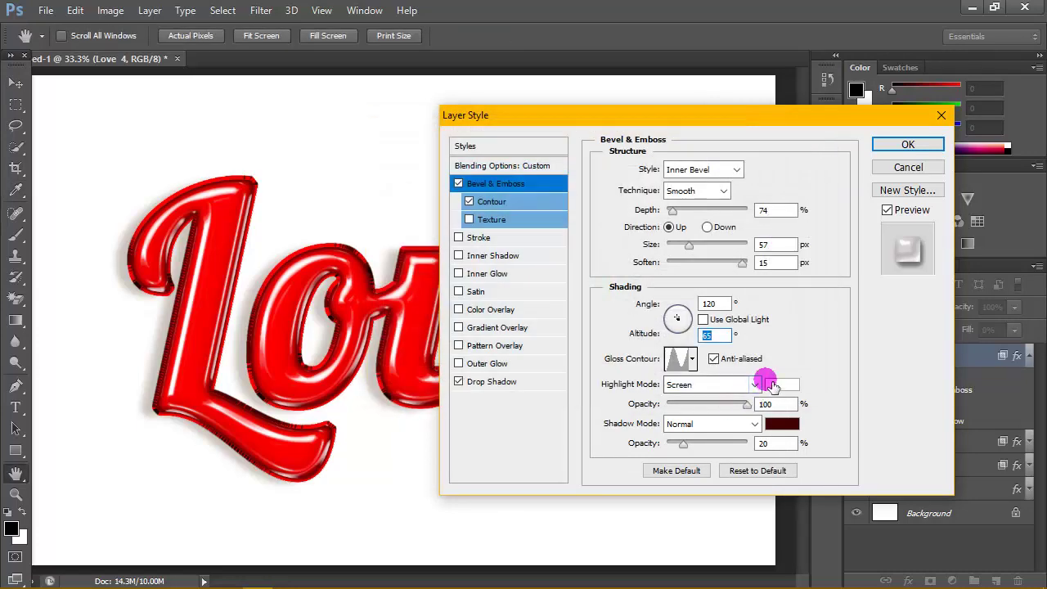
pyautogui.click(759, 383)
pyautogui.click(687, 137)
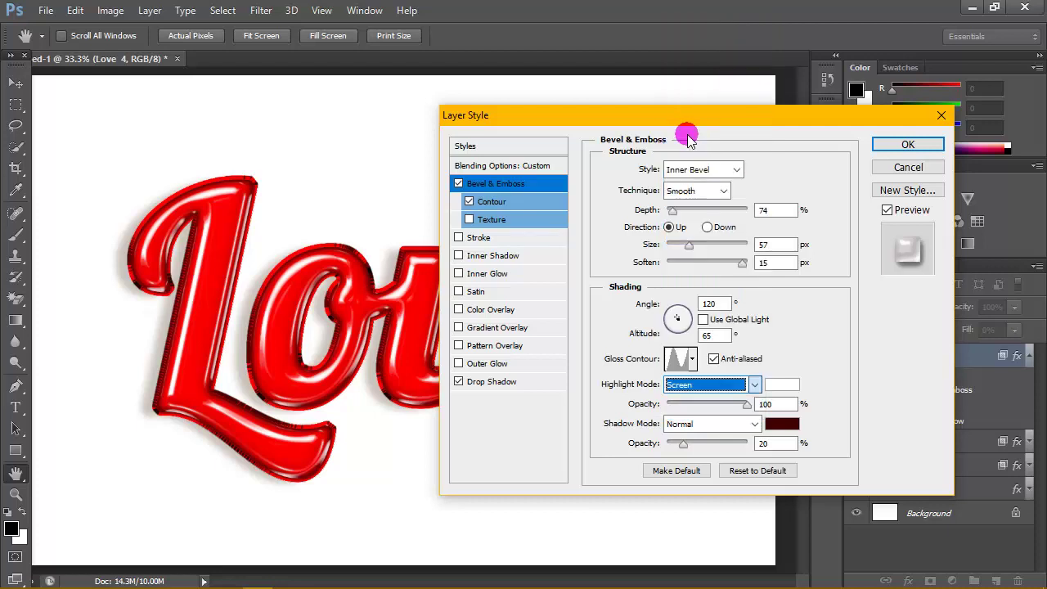
# - Set the bevel's shadow mode to Normal with colour 400000 at 20% opacity
pyautogui.doubleClick(761, 442)
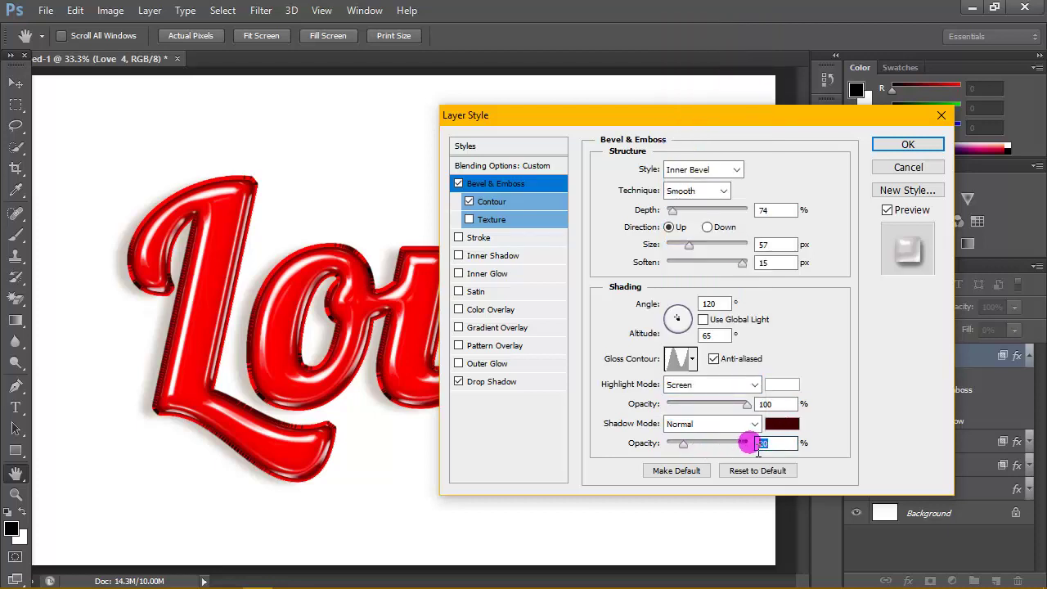
pyautogui.click(753, 424)
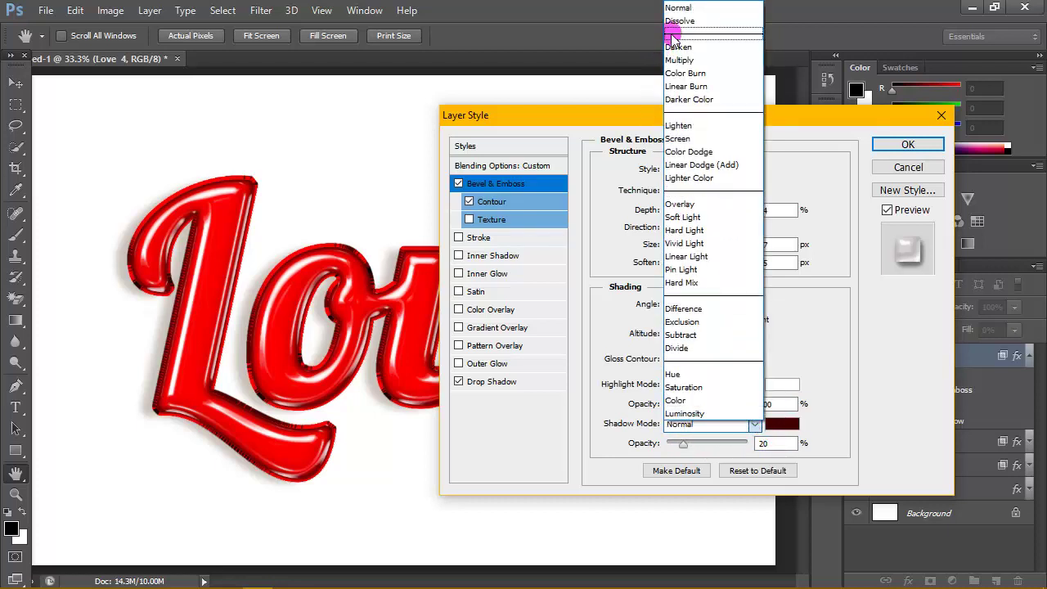
pyautogui.click(682, 9)
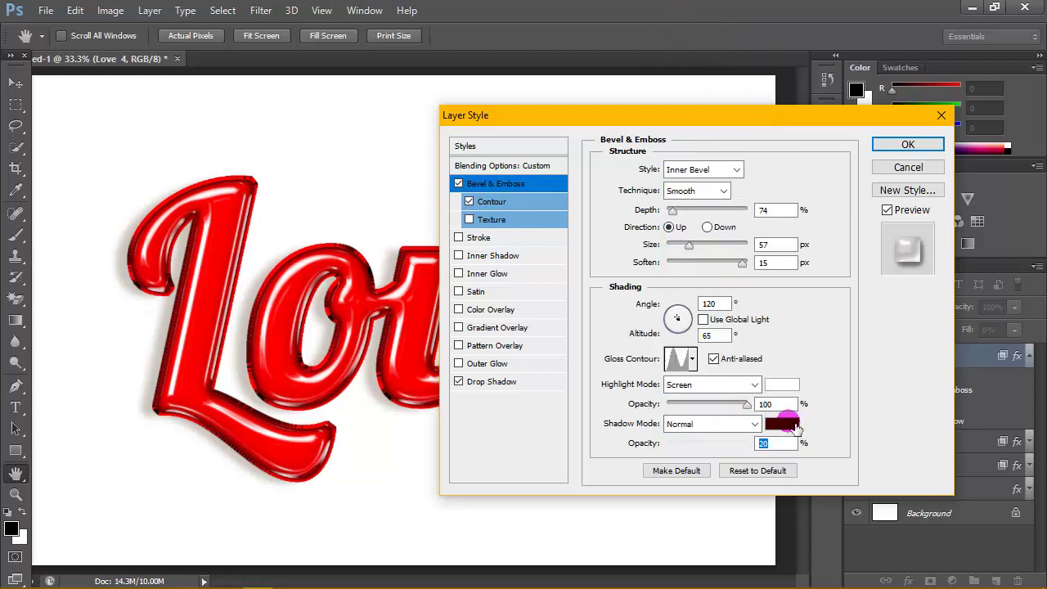
pyautogui.click(777, 423)
pyautogui.moveTo(692, 383)
pyautogui.mouseDown()
pyautogui.moveTo(640, 391)
pyautogui.moveTo(700, 394)
pyautogui.moveTo(626, 401)
pyautogui.moveTo(685, 395)
pyautogui.moveTo(664, 391)
pyautogui.mouseUp()
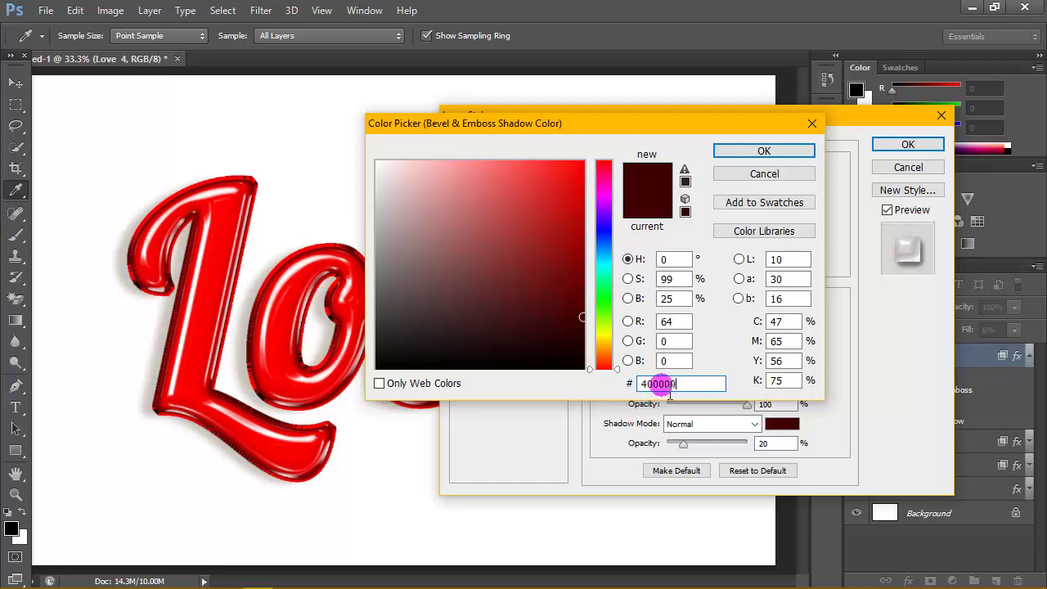
pyautogui.click(776, 150)
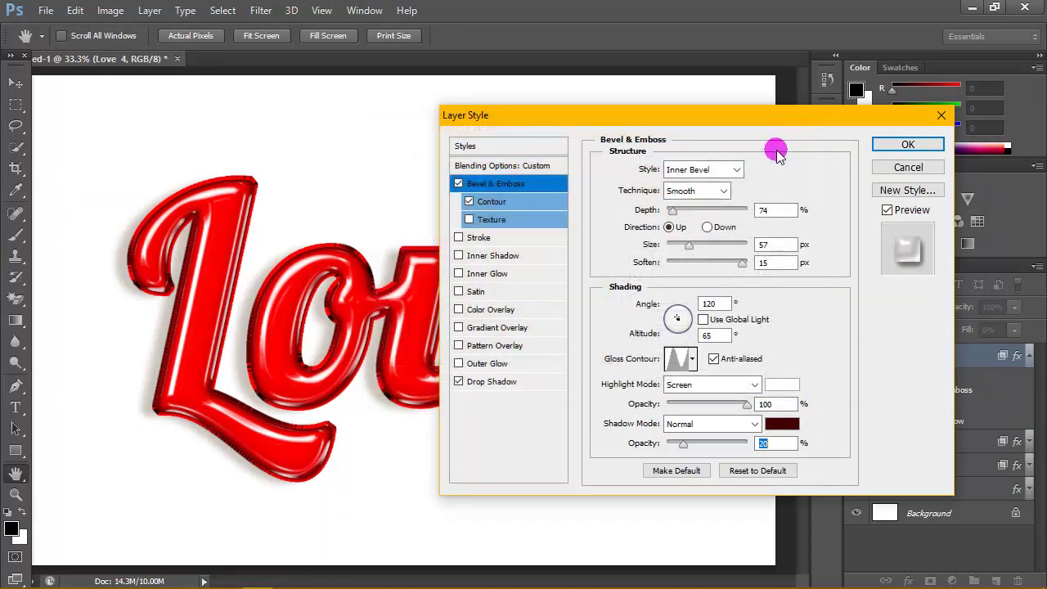
# - Give the bevel's Contour sub-effect the straight diagonal curve with a 51% range
pyautogui.click(498, 202)
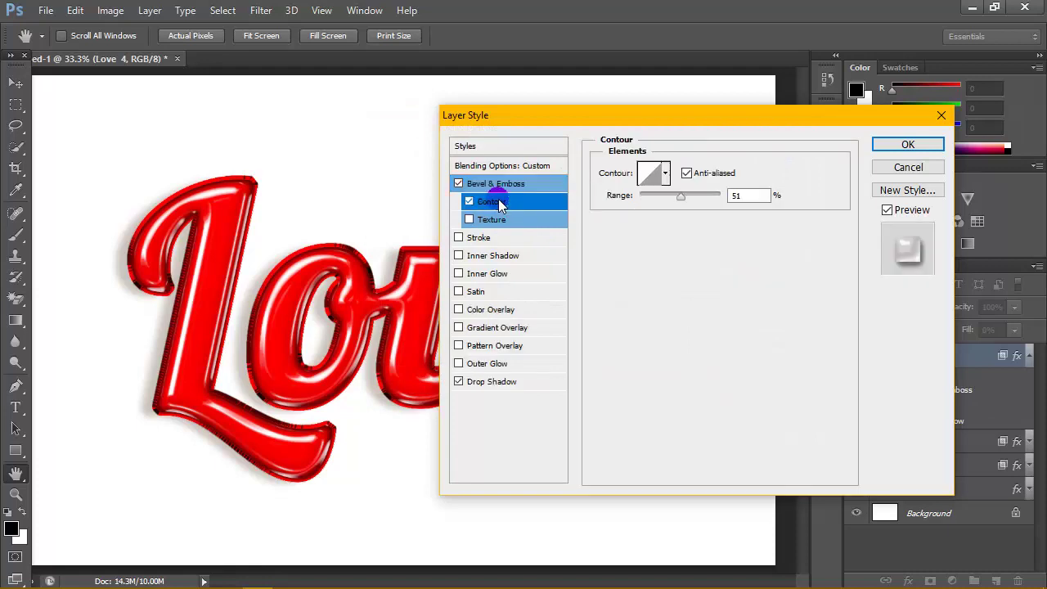
pyautogui.click(649, 175)
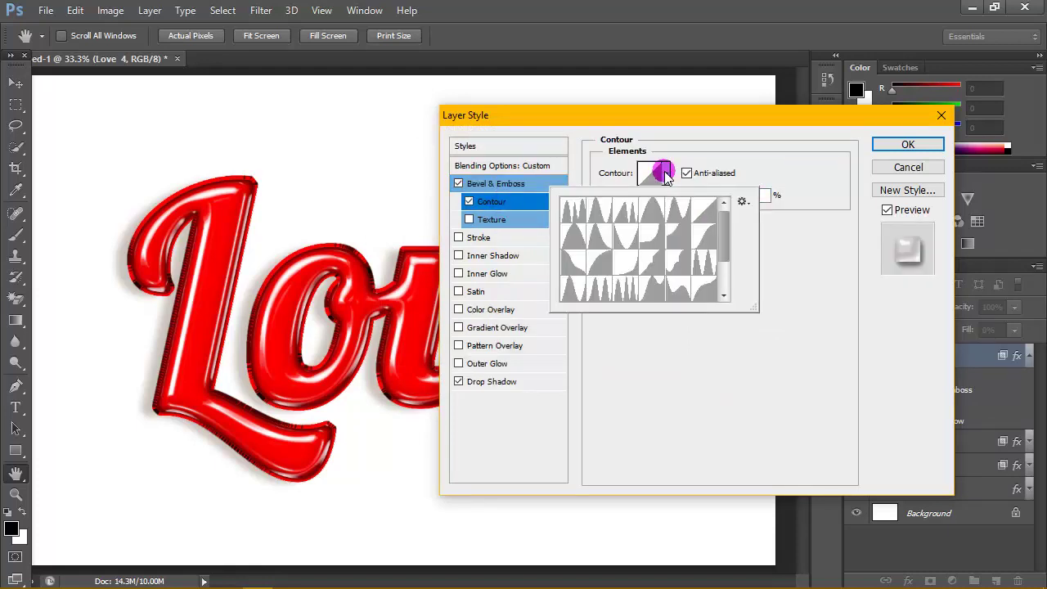
pyautogui.click(718, 219)
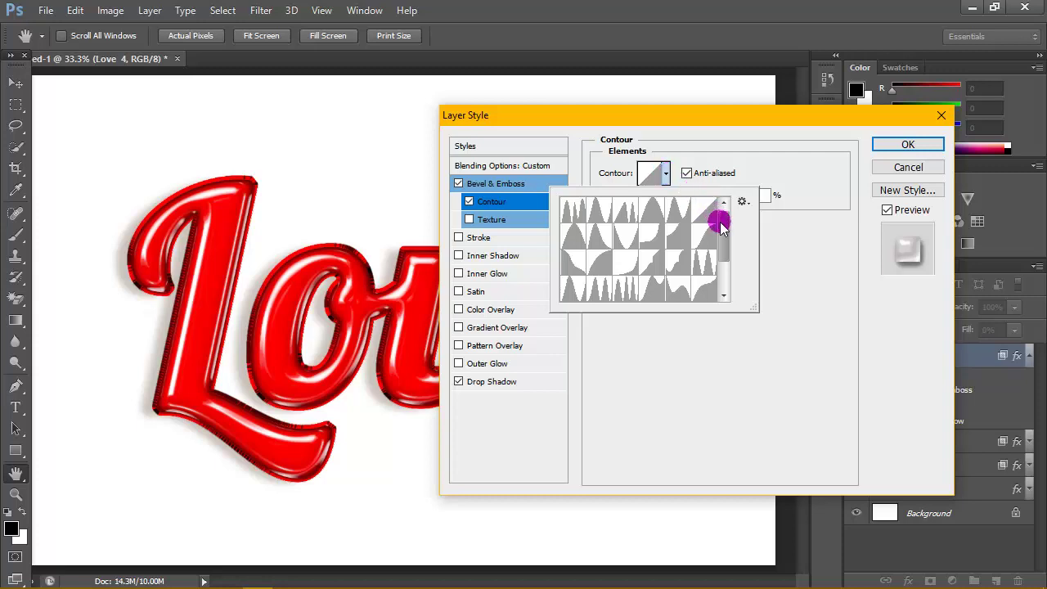
pyautogui.click(804, 228)
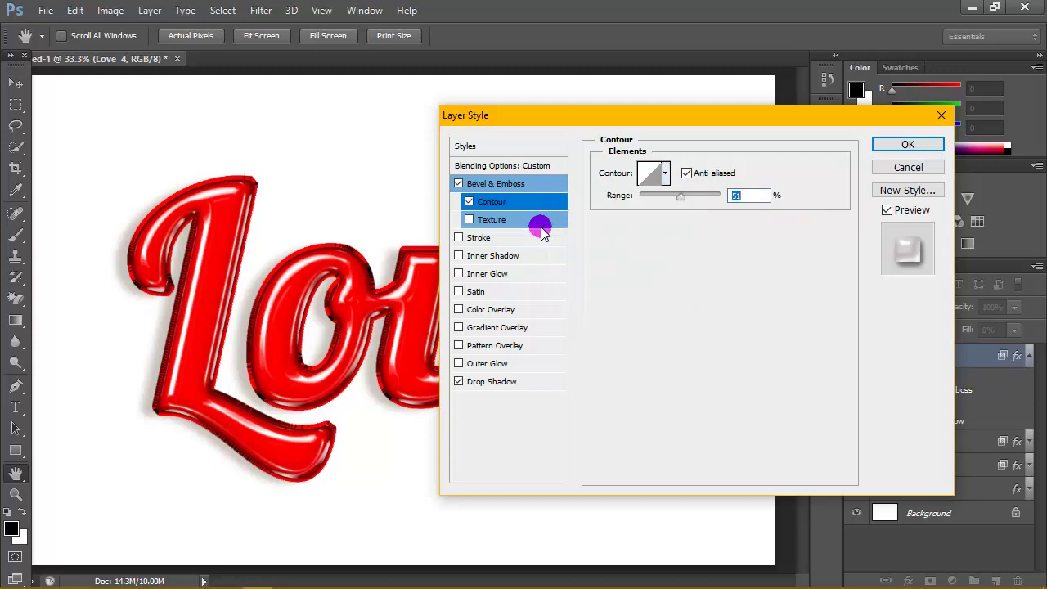
# - Set Love 4's Drop Shadow to the Multiply blend mode with colour 000000
pyautogui.click(489, 386)
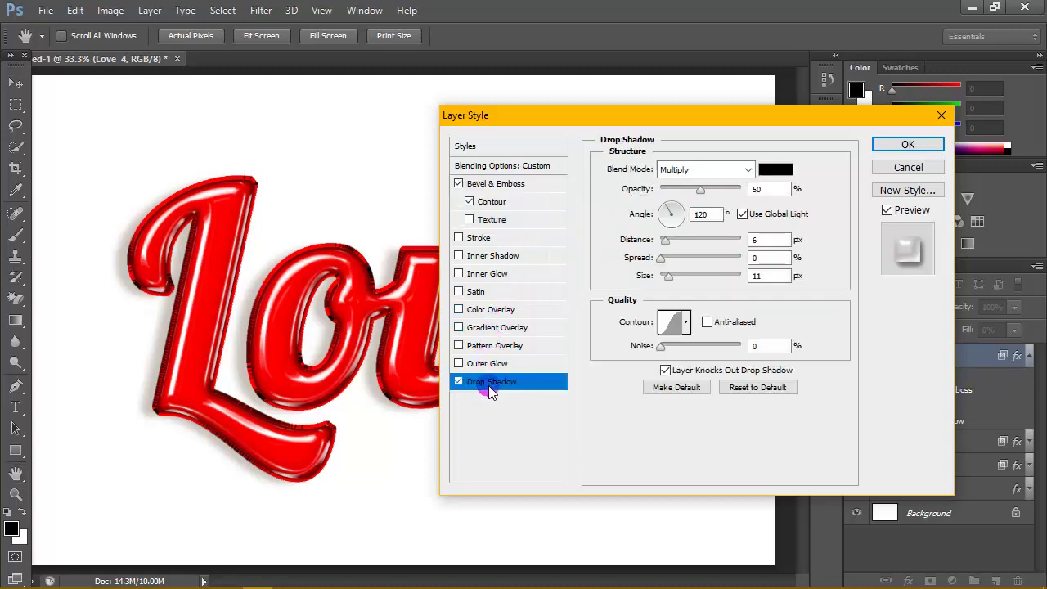
pyautogui.click(747, 168)
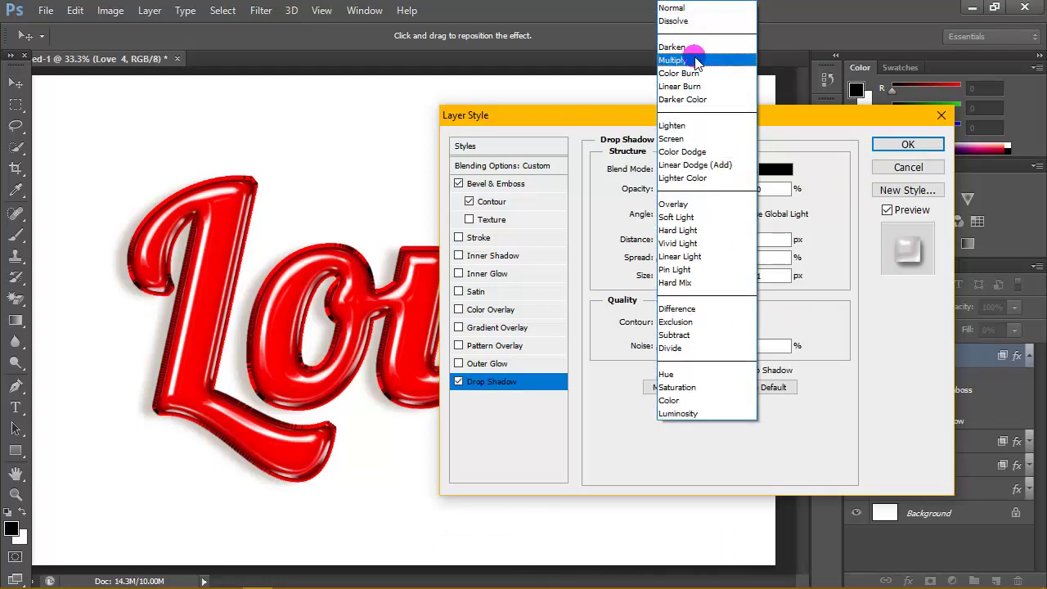
pyautogui.click(691, 60)
pyautogui.click(777, 169)
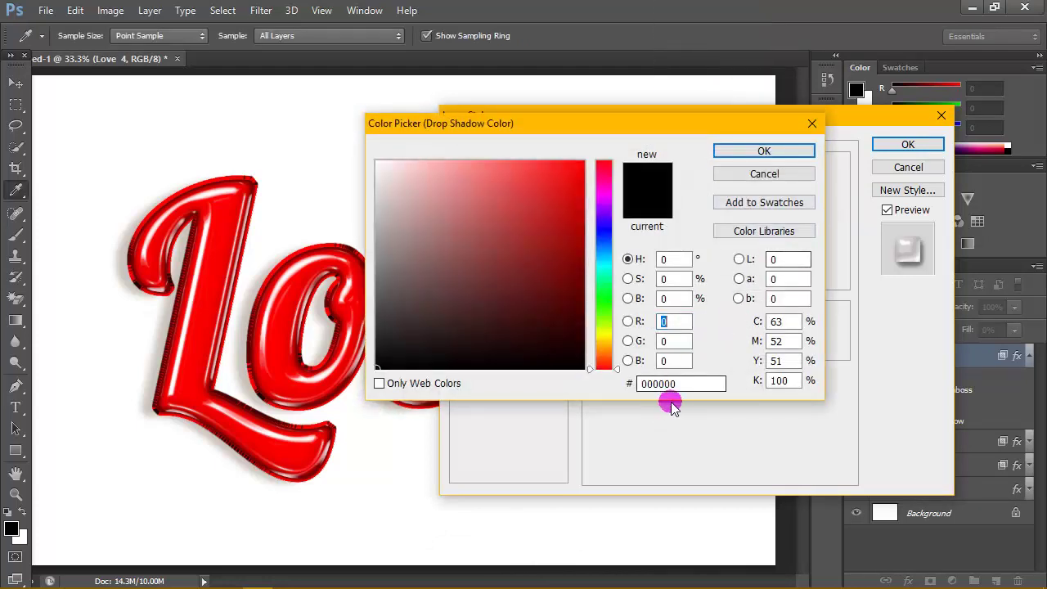
pyautogui.moveTo(691, 384); pyautogui.dragTo(641, 387)
pyautogui.click(692, 381)
pyautogui.click(763, 153)
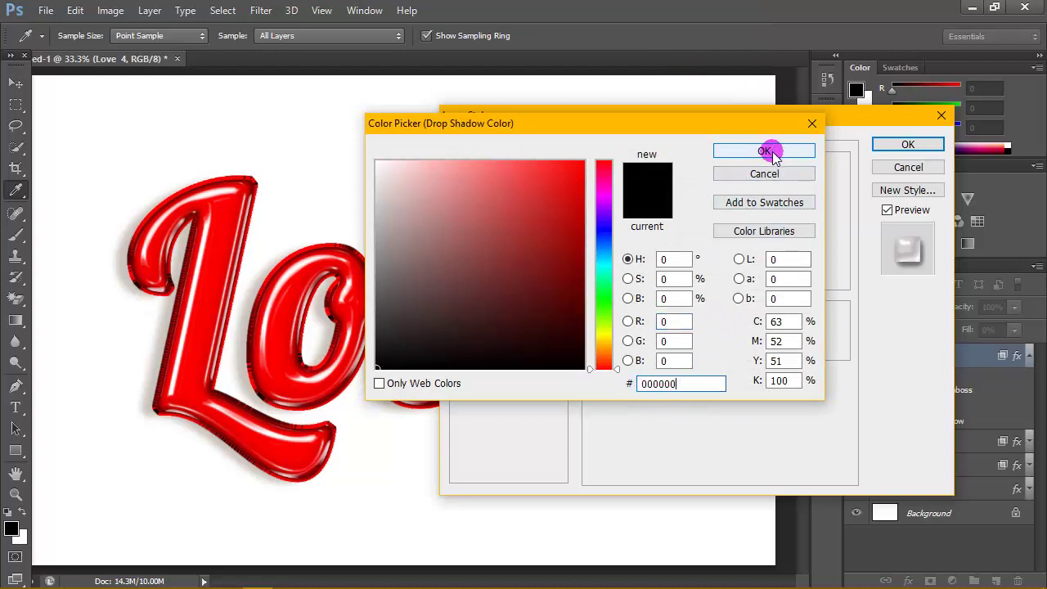
# - Set the drop shadow's opacity to 50%, angle to 120° with Use Global Light on, distance to 6 px and size to 11 px
pyautogui.moveTo(757, 188); pyautogui.dragTo(765, 207)
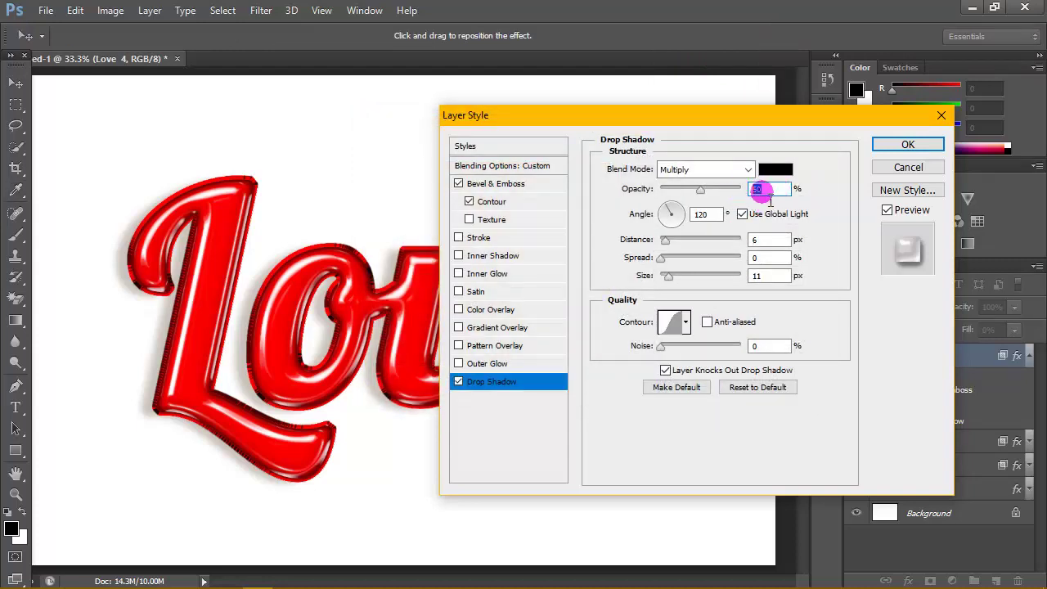
pyautogui.moveTo(694, 214); pyautogui.dragTo(725, 215)
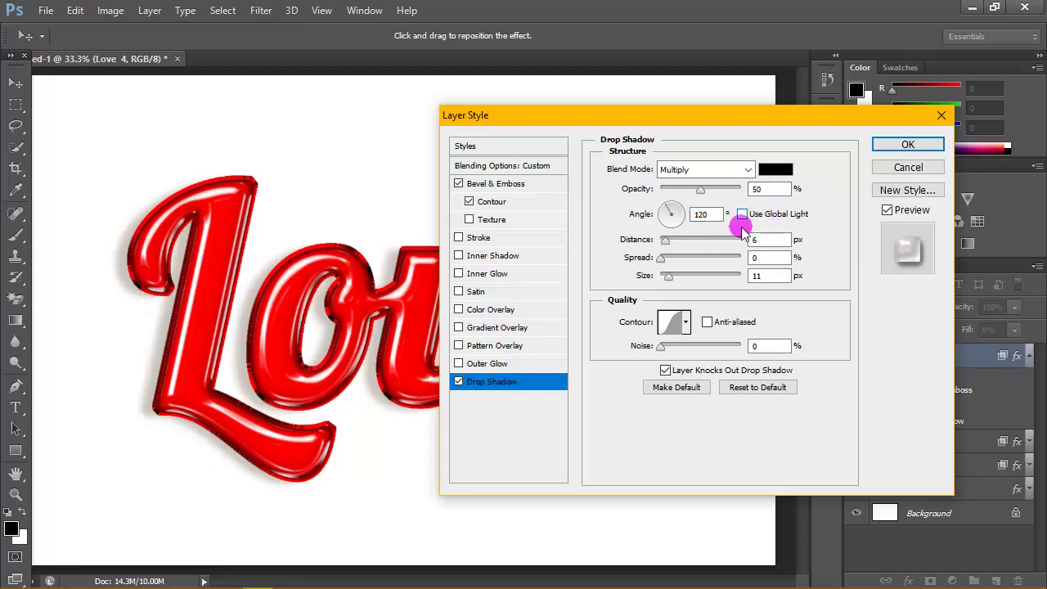
pyautogui.click(746, 215)
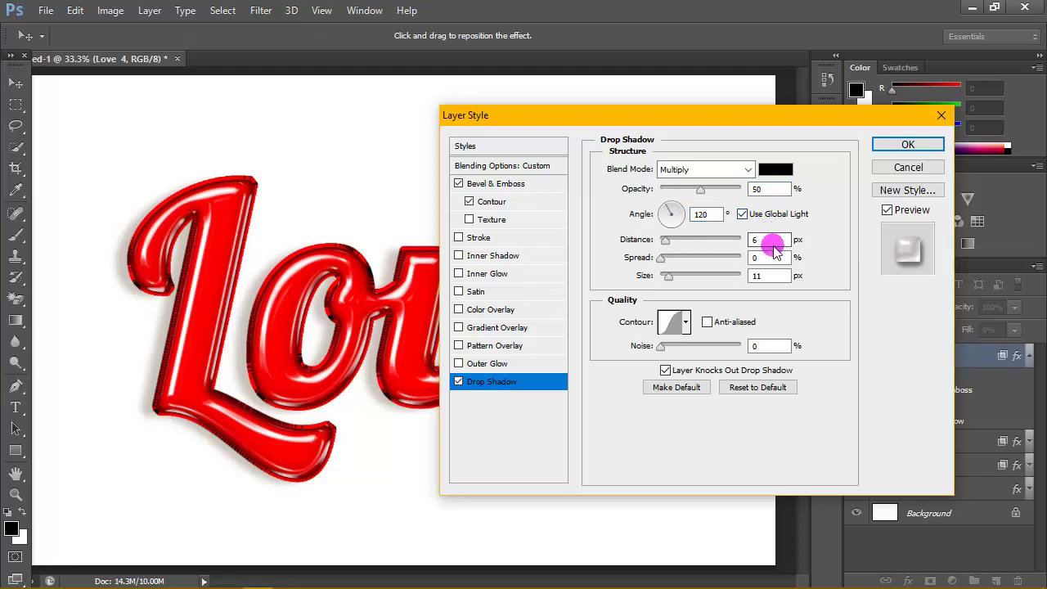
pyautogui.moveTo(764, 240); pyautogui.dragTo(753, 240)
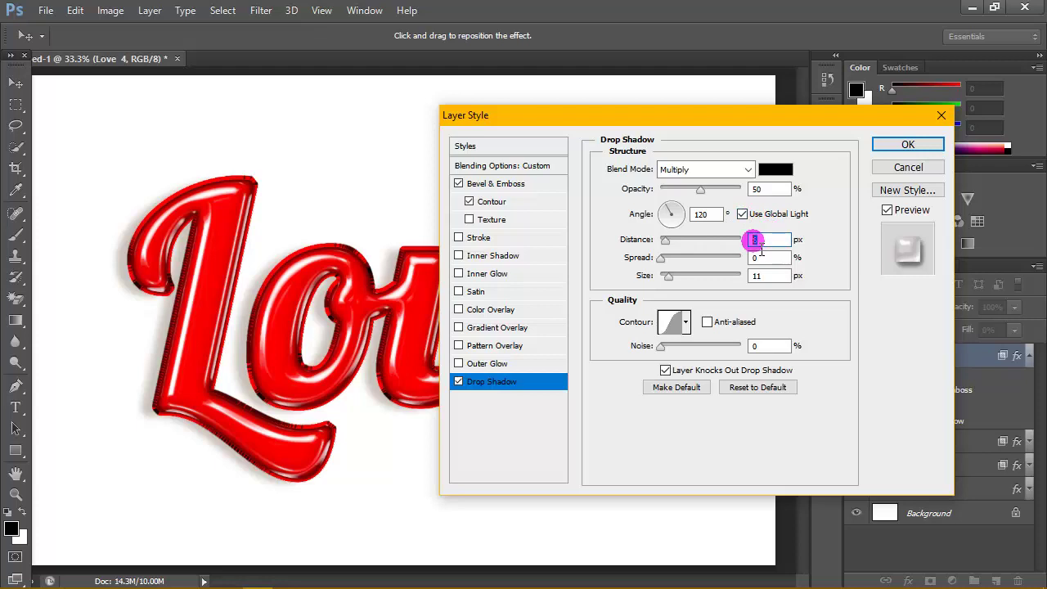
pyautogui.moveTo(763, 275); pyautogui.dragTo(736, 276)
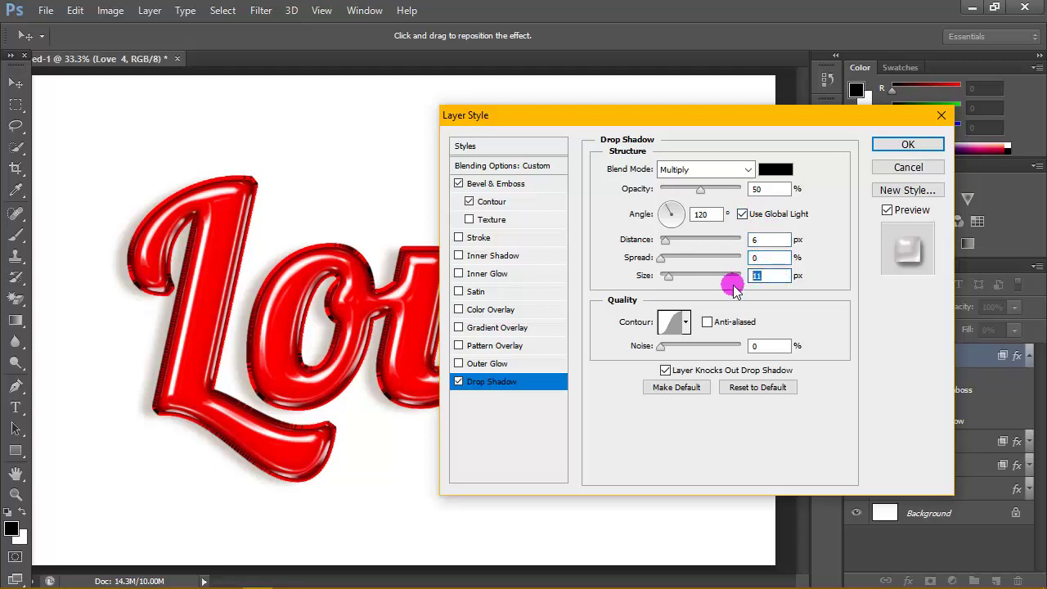
# - Use the Gaussian contour for the drop shadow with Anti-aliased off
pyautogui.click(712, 319)
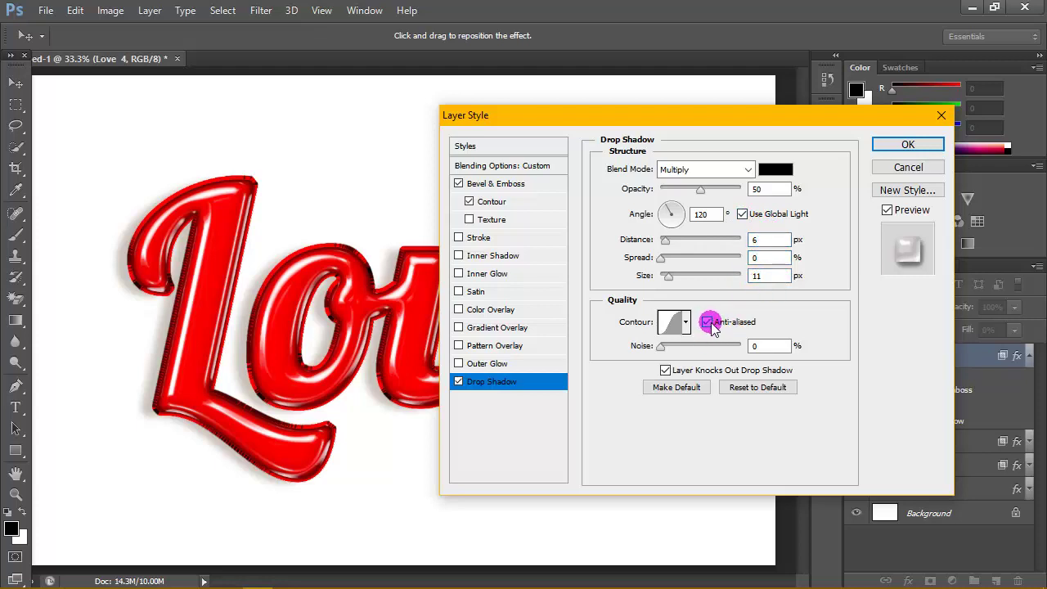
pyautogui.click(672, 322)
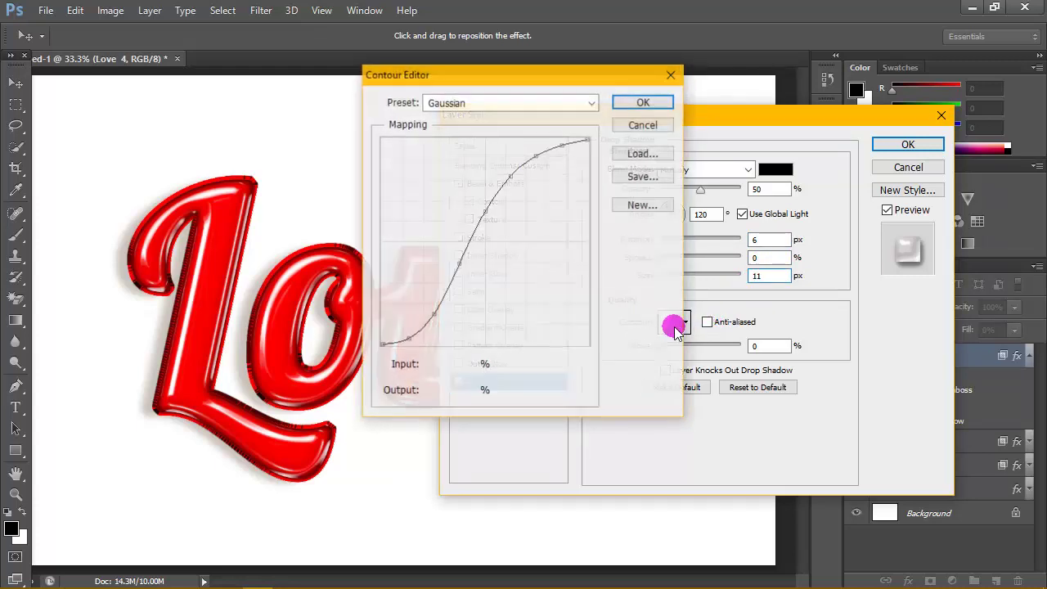
pyautogui.click(669, 77)
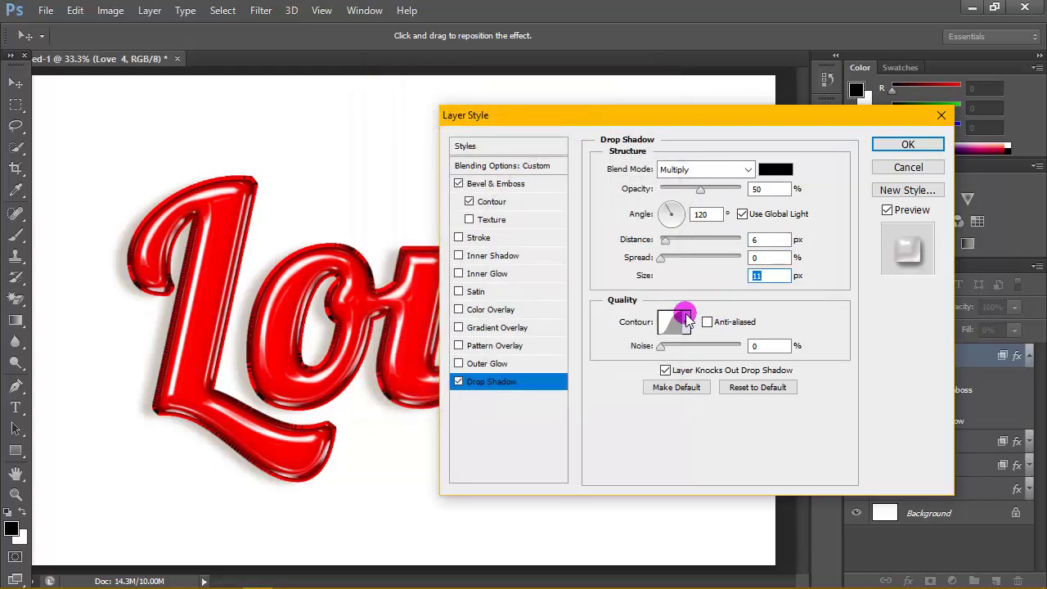
pyautogui.click(682, 321)
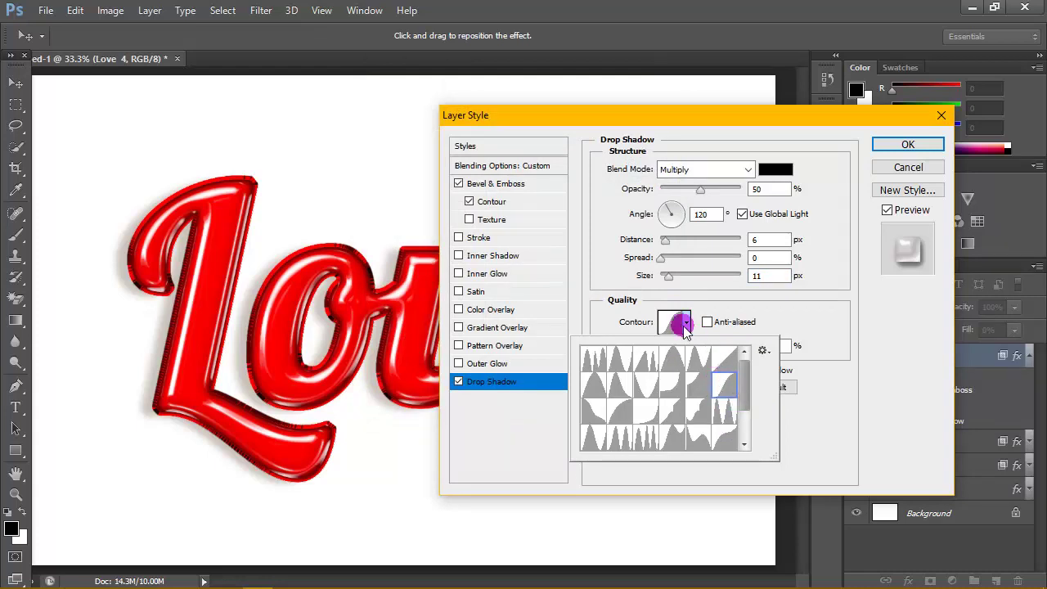
pyautogui.click(785, 328)
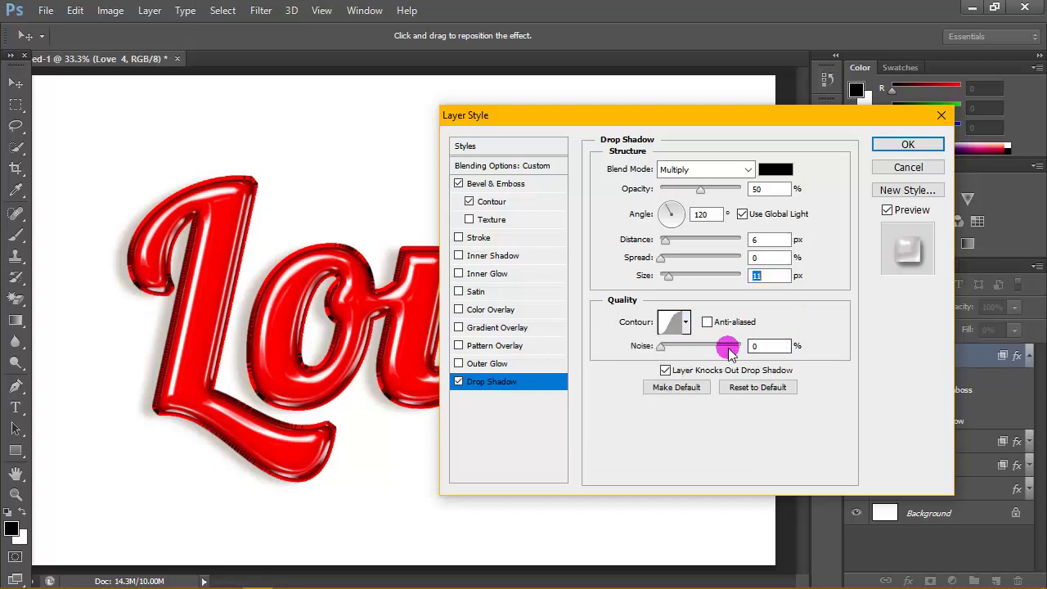
# - Apply the layer style to Love 4 and collapse its effects list
pyautogui.click(906, 146)
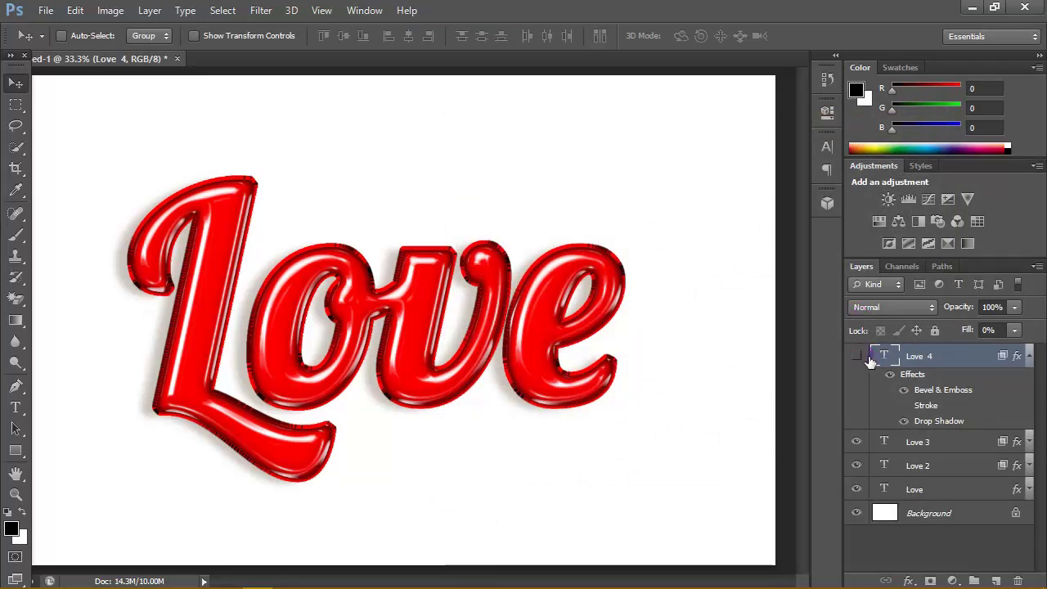
pyautogui.click(857, 357)
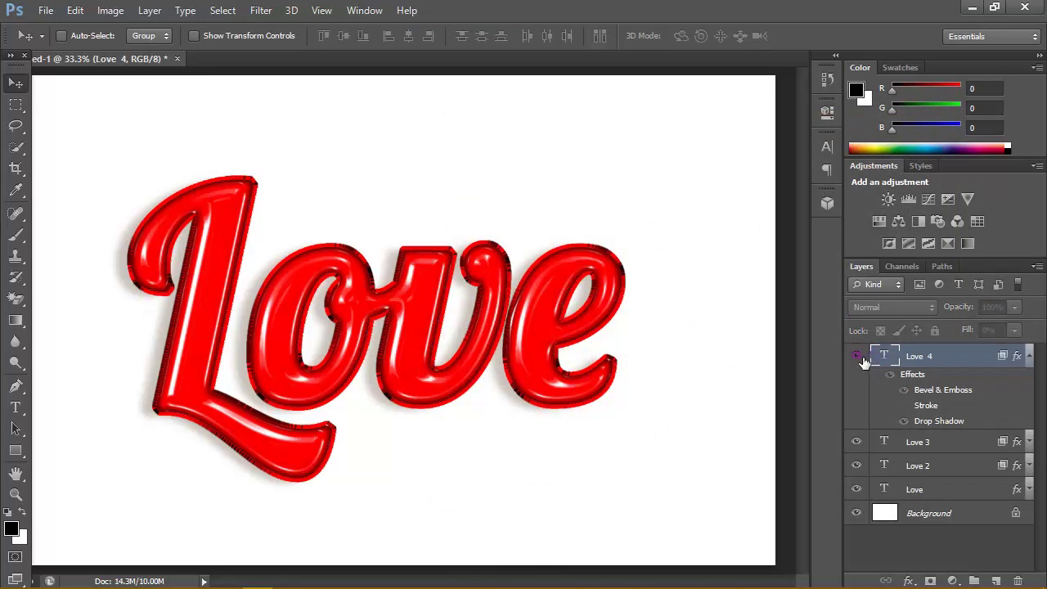
pyautogui.click(1027, 361)
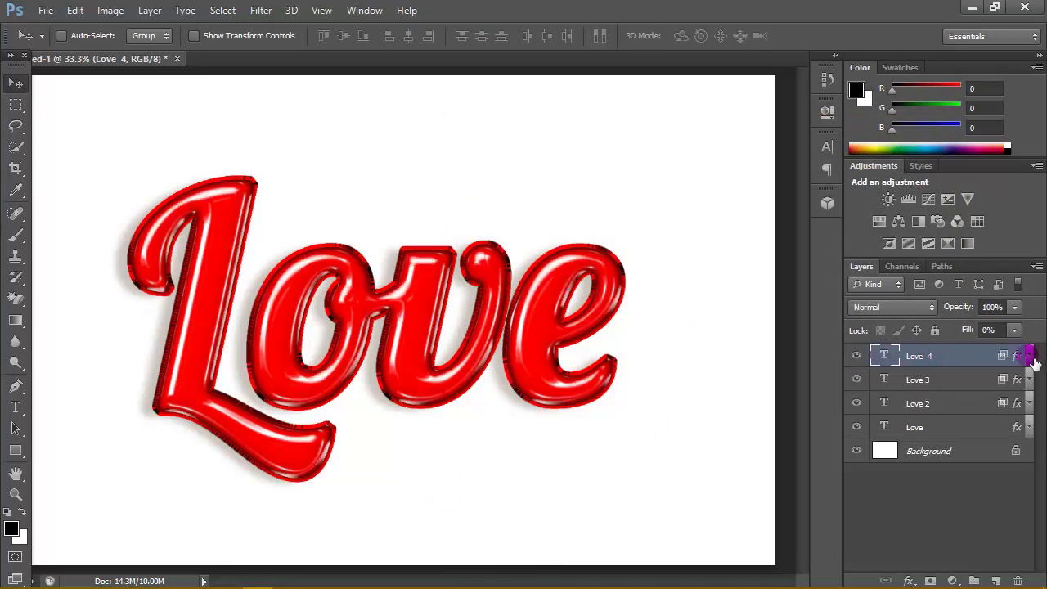
# - Add a Hue/Saturation adjustment layer above Love 4 with Colorize on
pyautogui.click(951, 579)
pyautogui.click(936, 372)
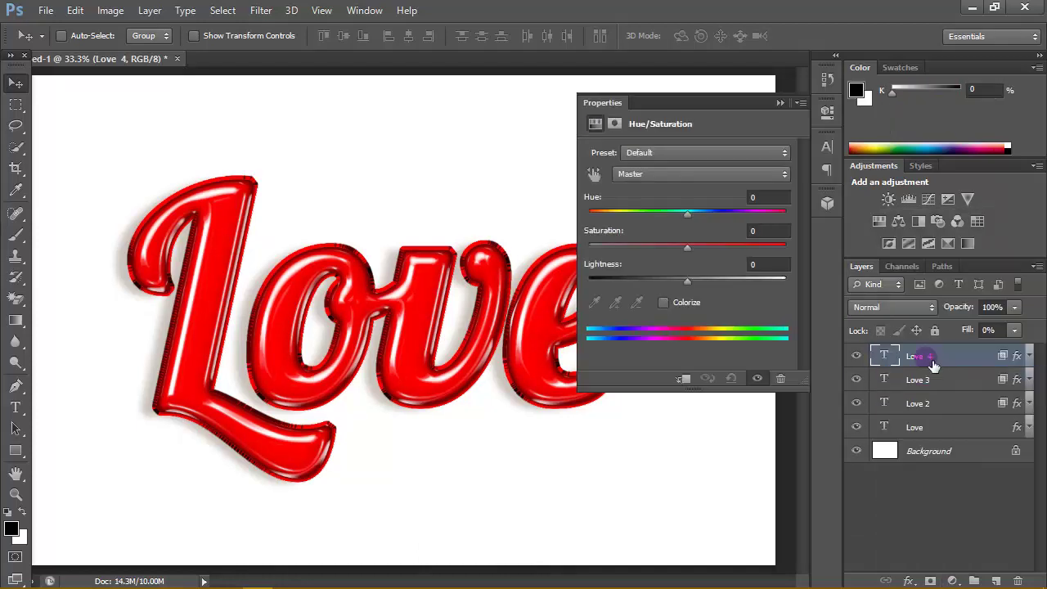
pyautogui.click(662, 302)
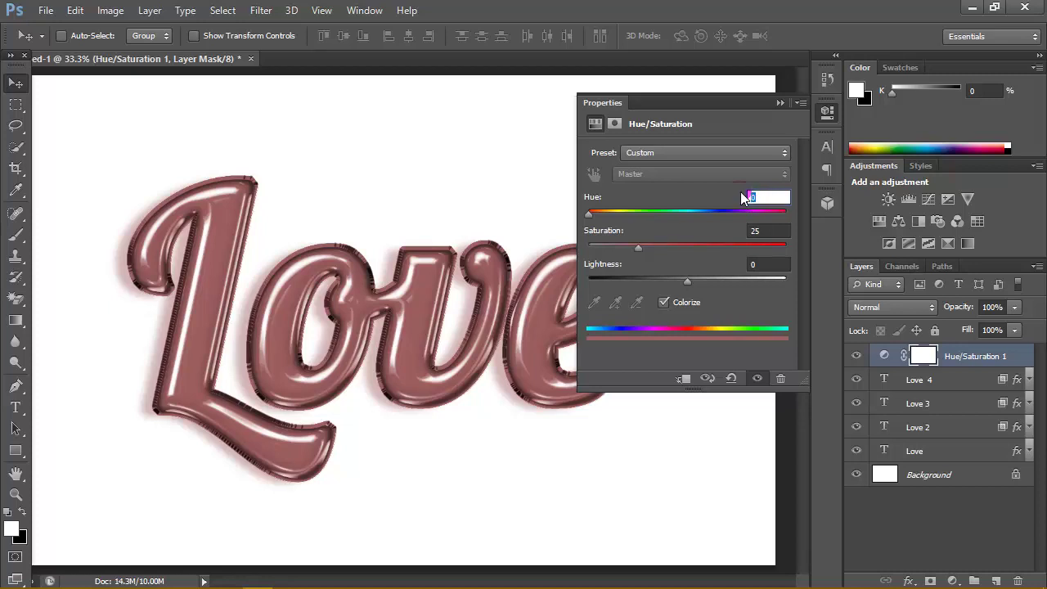
# - Set the Hue/Saturation adjustment's hue to 347 and saturation to 100, and collapse its properties
pyautogui.write('347')
pyautogui.click(755, 231)
pyautogui.write('100')
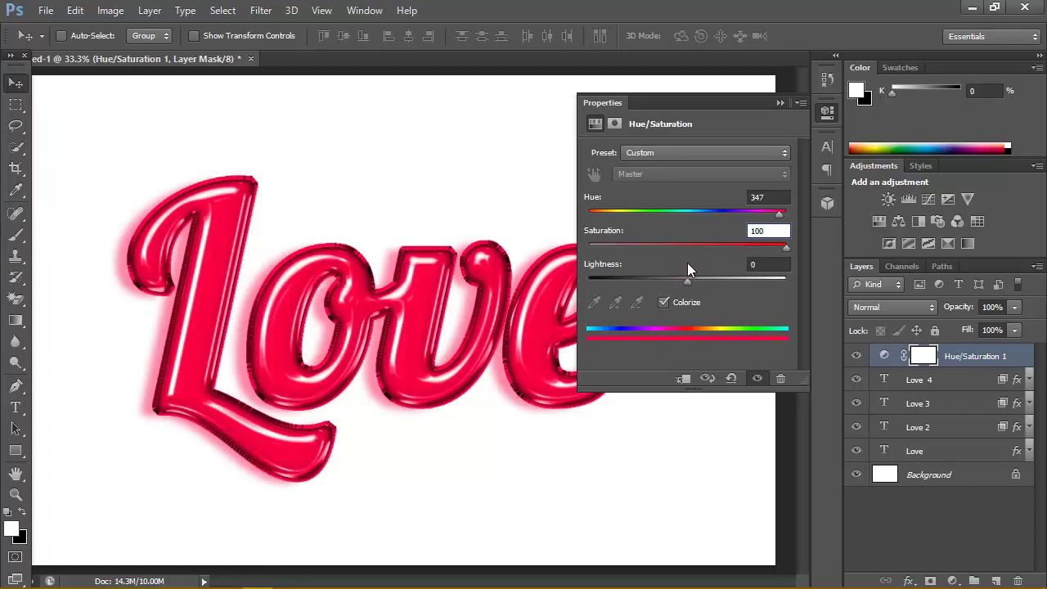
pyautogui.click(779, 103)
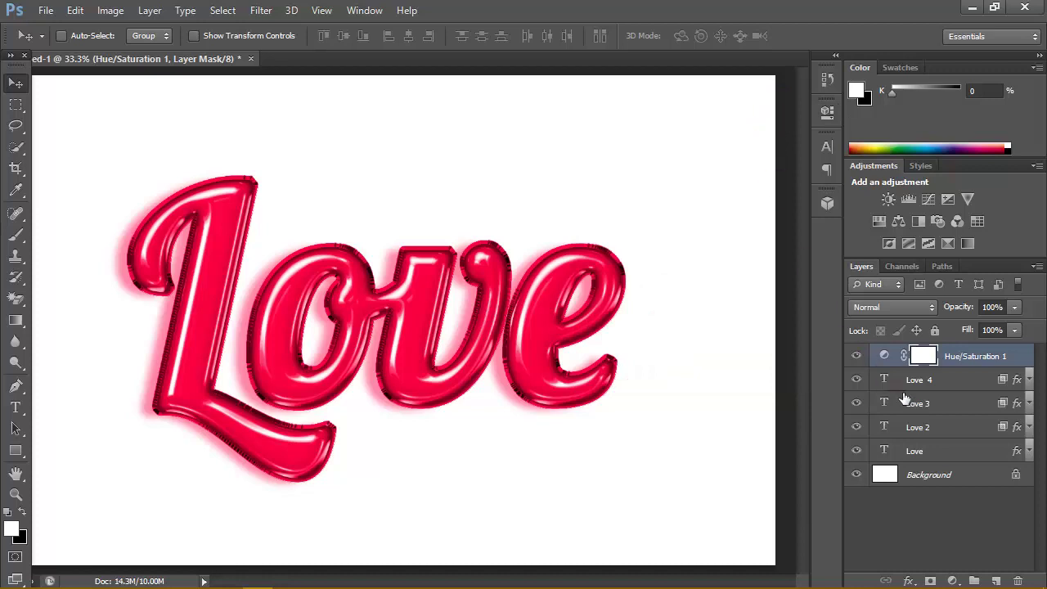
# - Add a Gradient fill layer directly above the Background and start its gradient from the Black, White preset
pyautogui.click(980, 478)
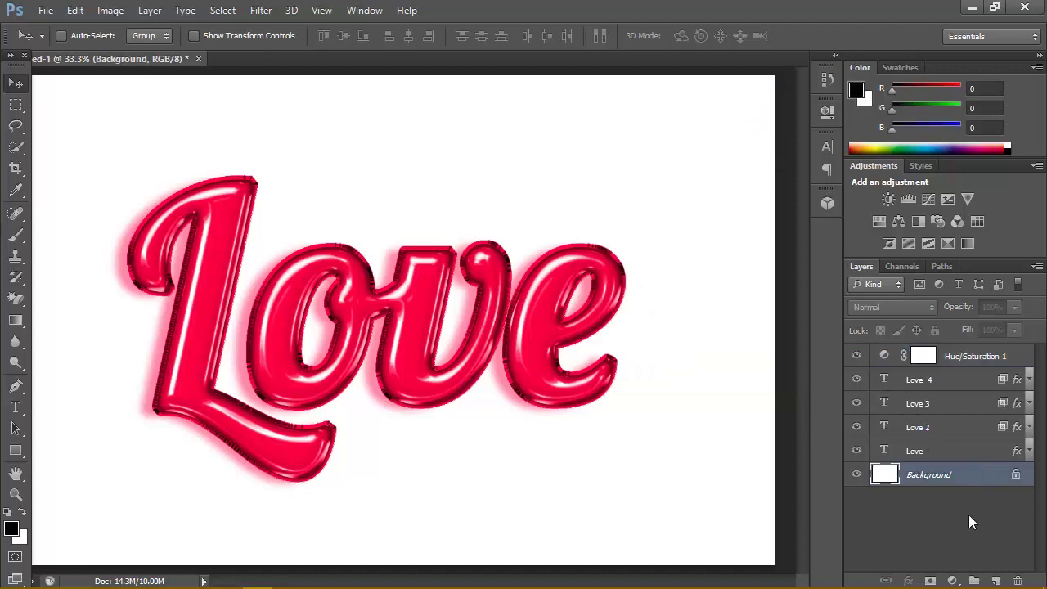
pyautogui.click(952, 580)
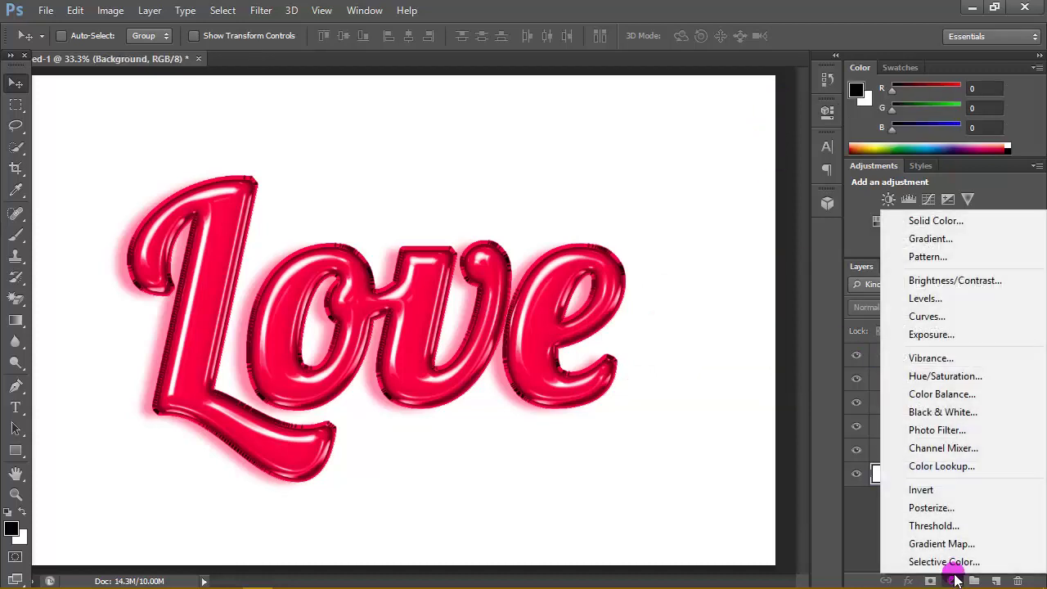
pyautogui.click(944, 245)
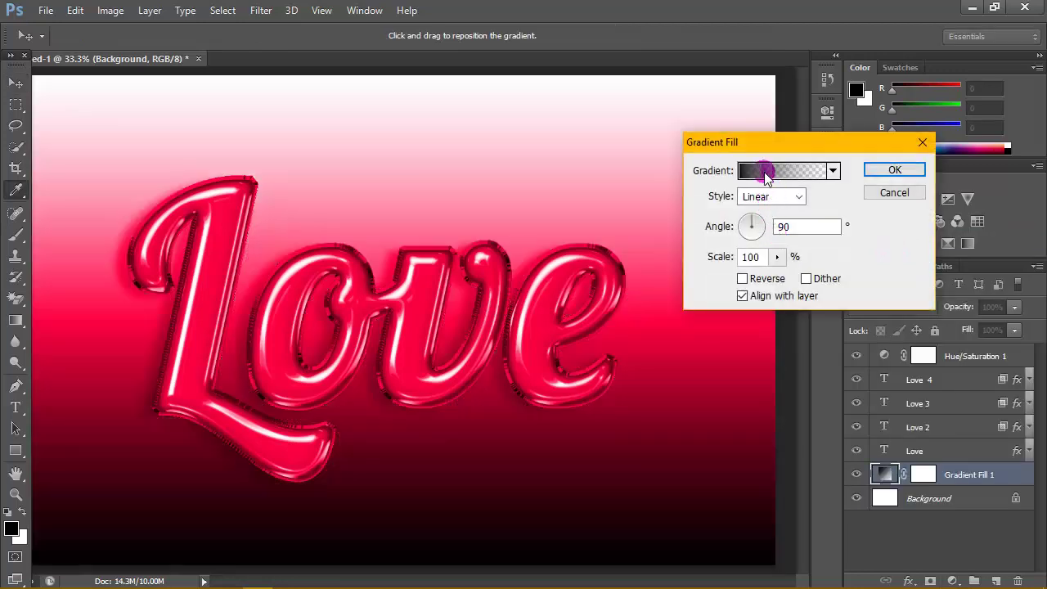
pyautogui.click(761, 171)
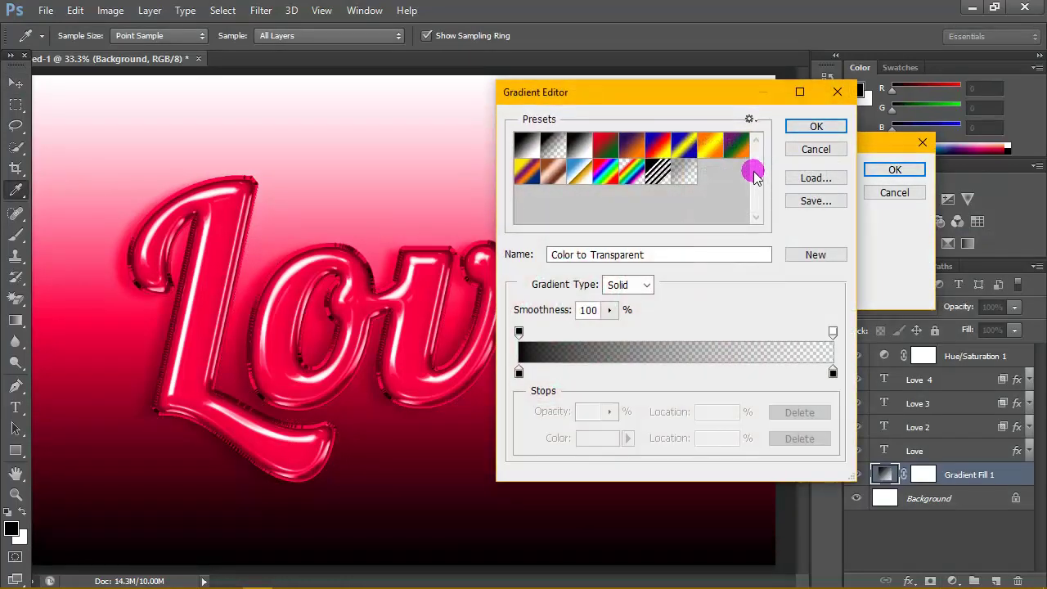
pyautogui.click(530, 147)
pyautogui.click(579, 147)
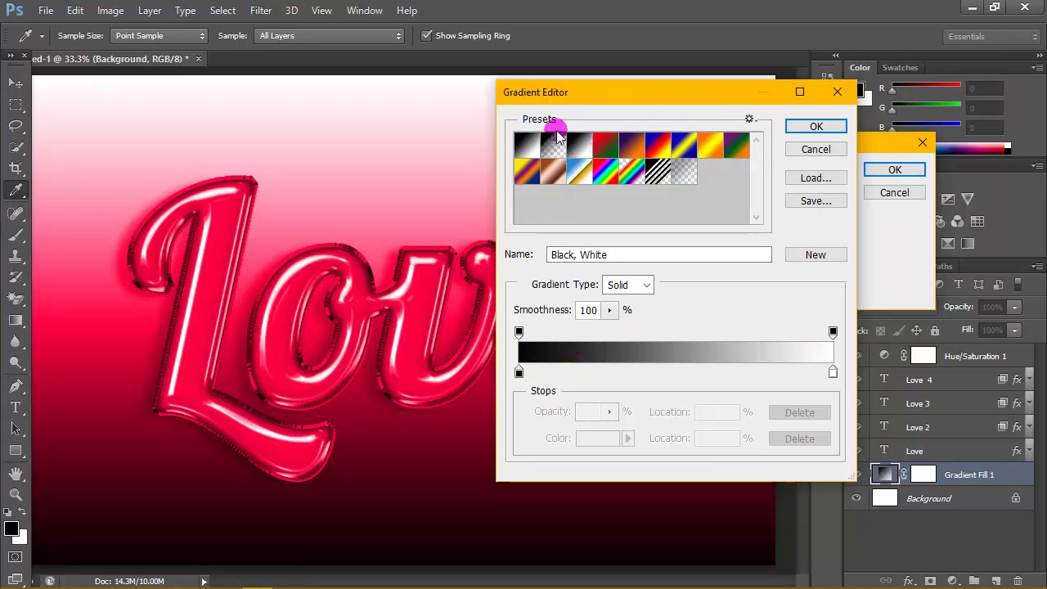
pyautogui.moveTo(645, 93); pyautogui.dragTo(609, 74)
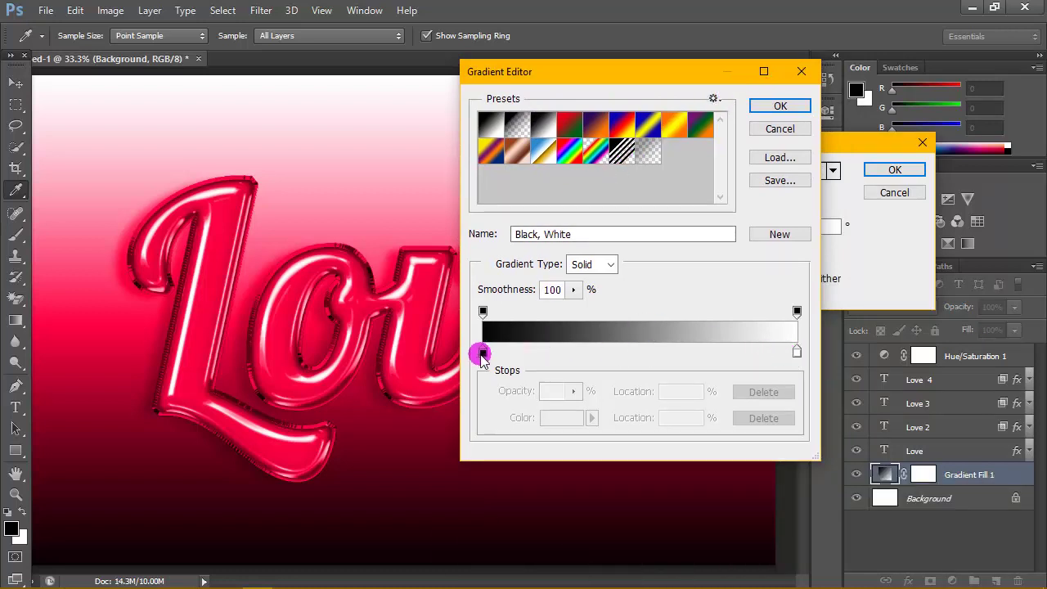
# - Change the gradient's white end stop to a dark muted pink, about #7c364f
pyautogui.doubleClick(798, 353)
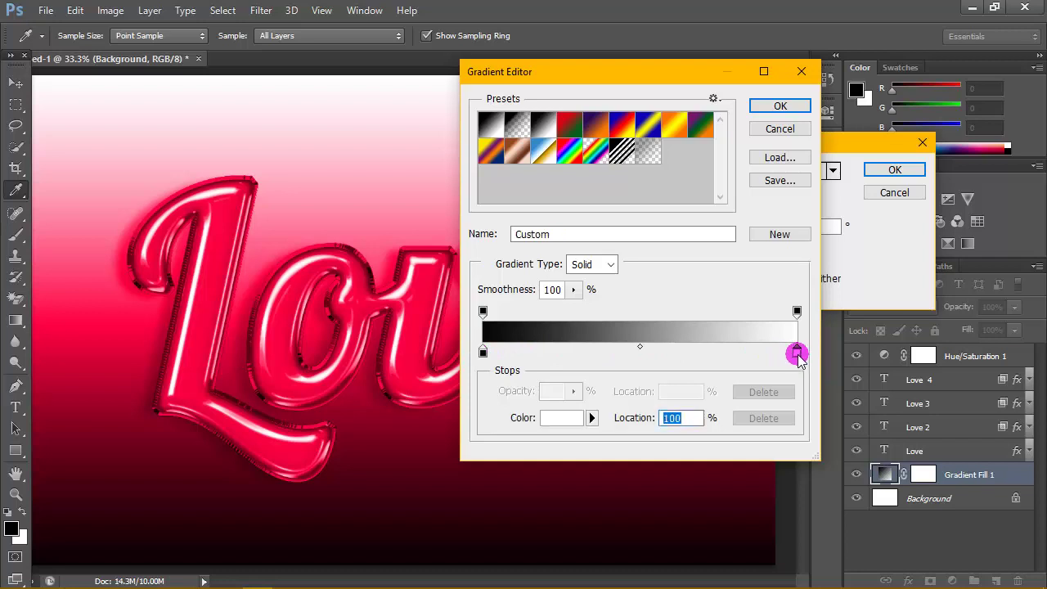
pyautogui.click(603, 172)
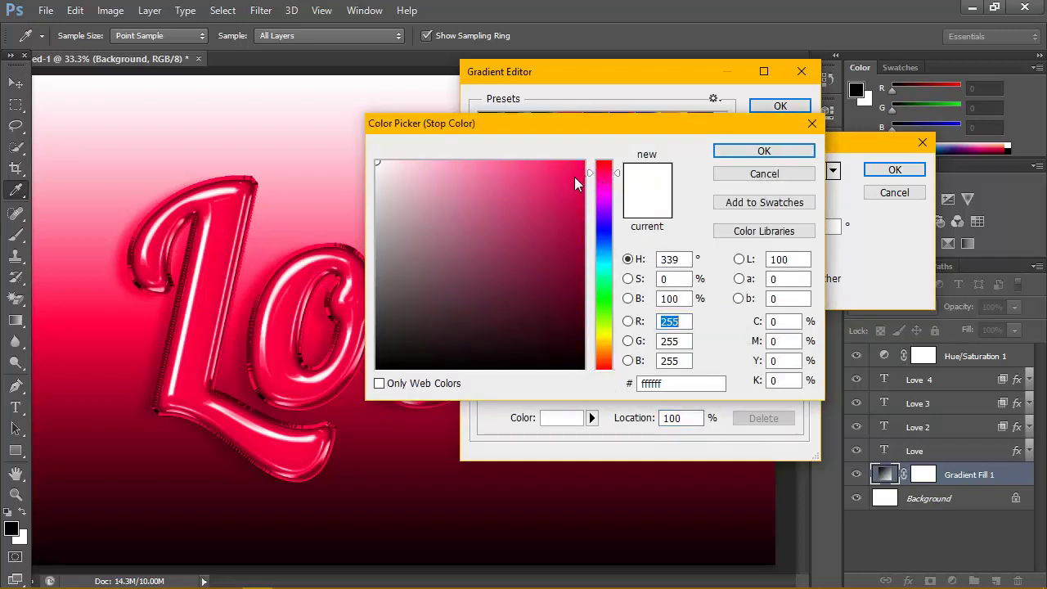
pyautogui.click(483, 171)
pyautogui.click(492, 220)
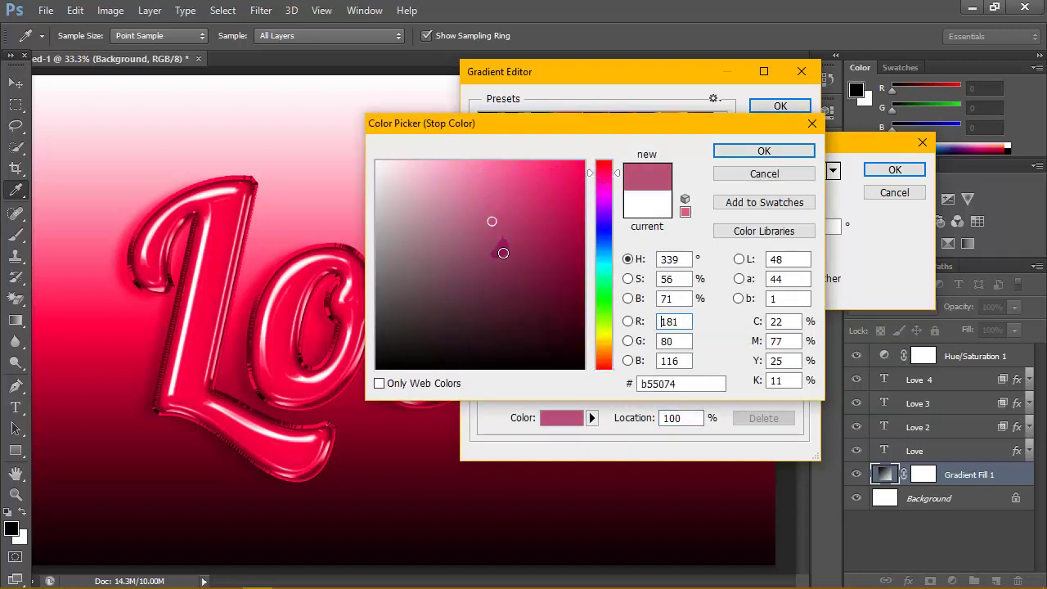
pyautogui.click(497, 247)
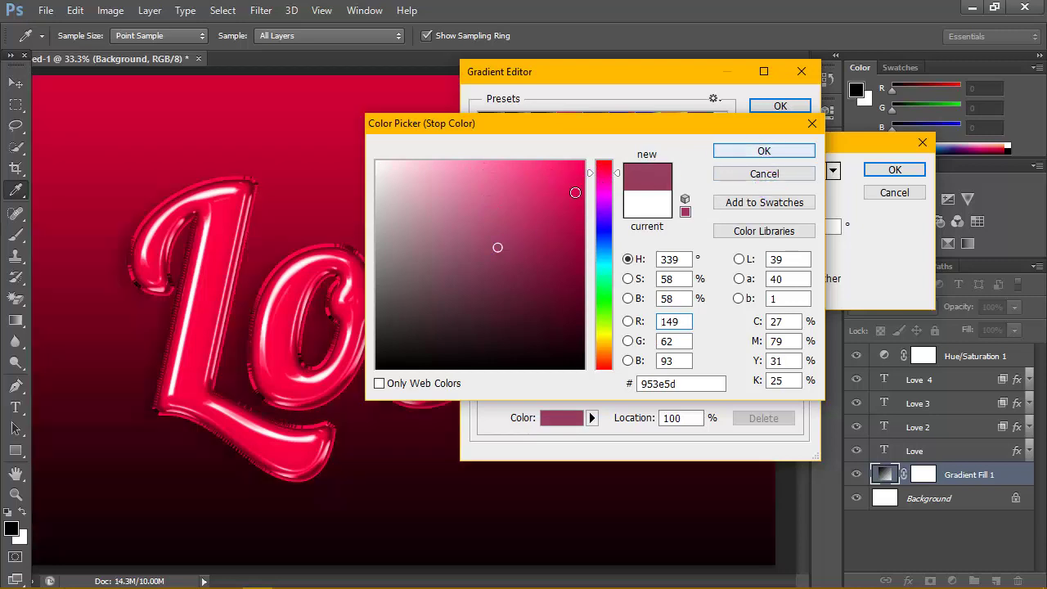
pyautogui.click(500, 229)
pyautogui.click(498, 246)
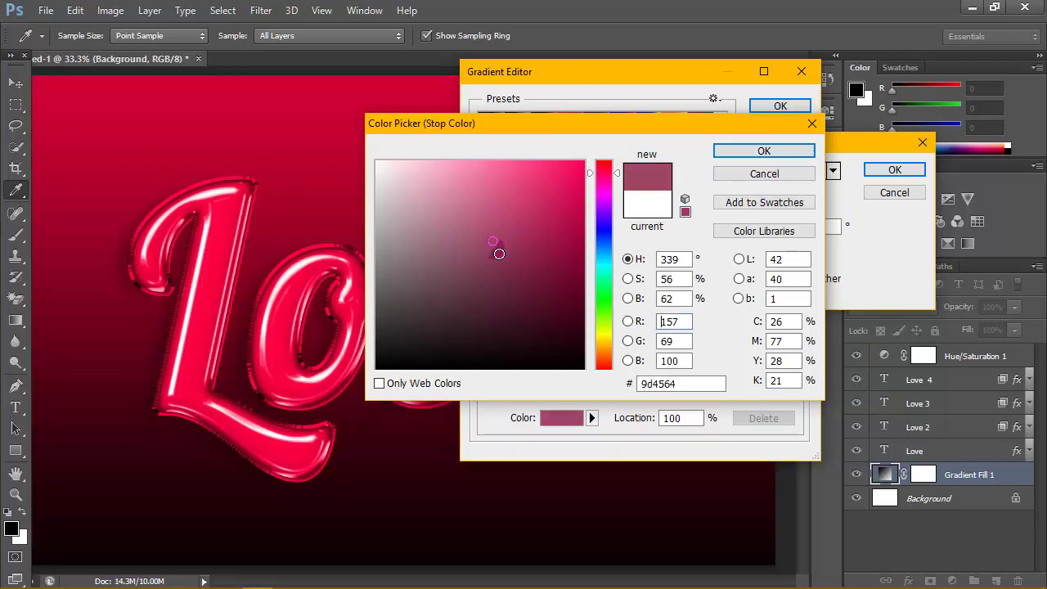
pyautogui.click(494, 268)
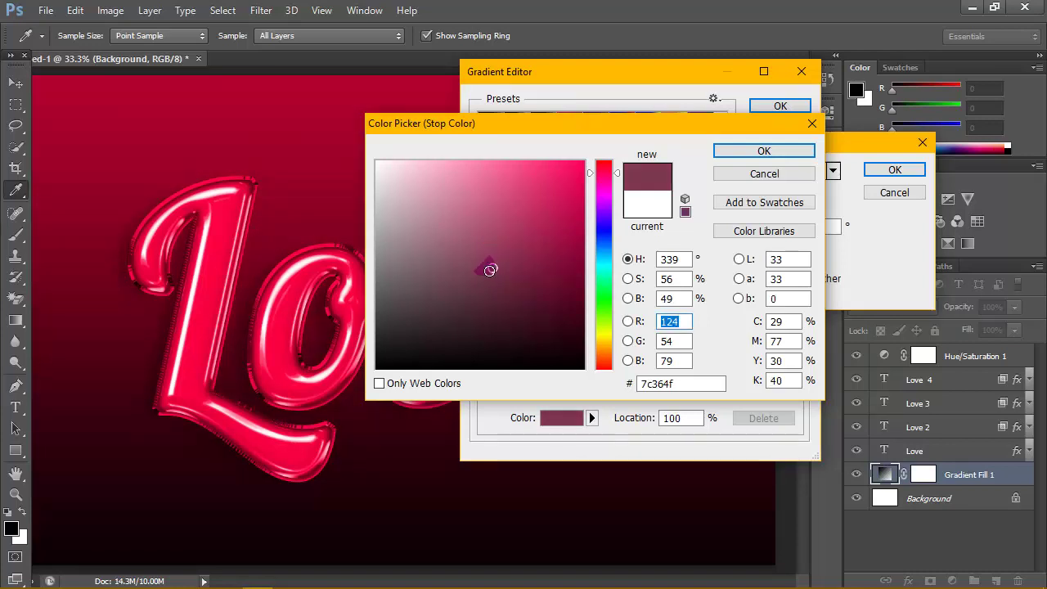
pyautogui.click(489, 268)
pyautogui.click(778, 154)
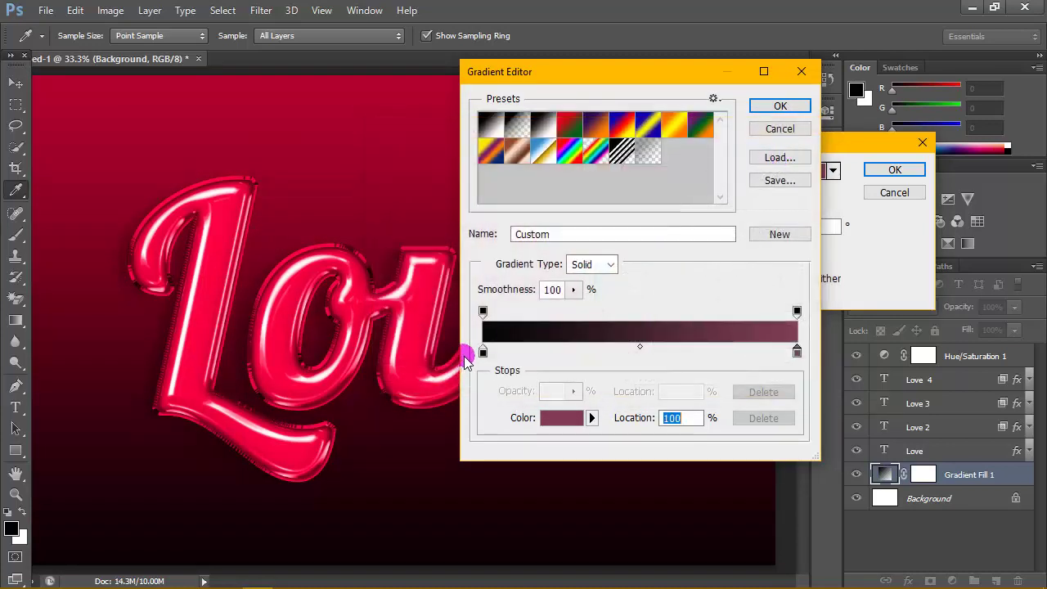
# - Change the gradient's black start stop to a very dark red, #1d0007, and accept the edited gradient
pyautogui.doubleClick(483, 353)
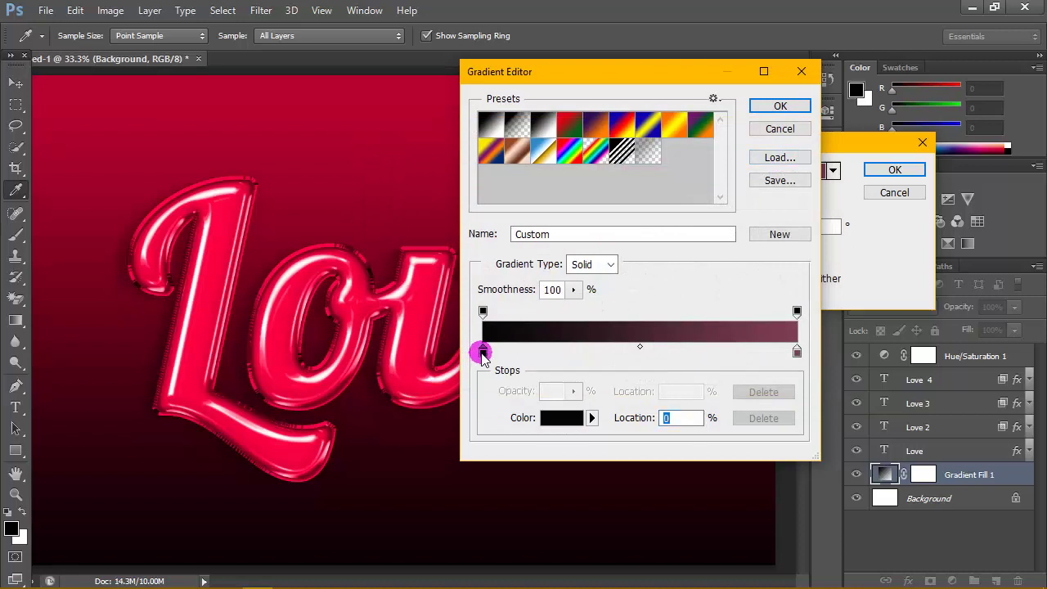
pyautogui.click(574, 336)
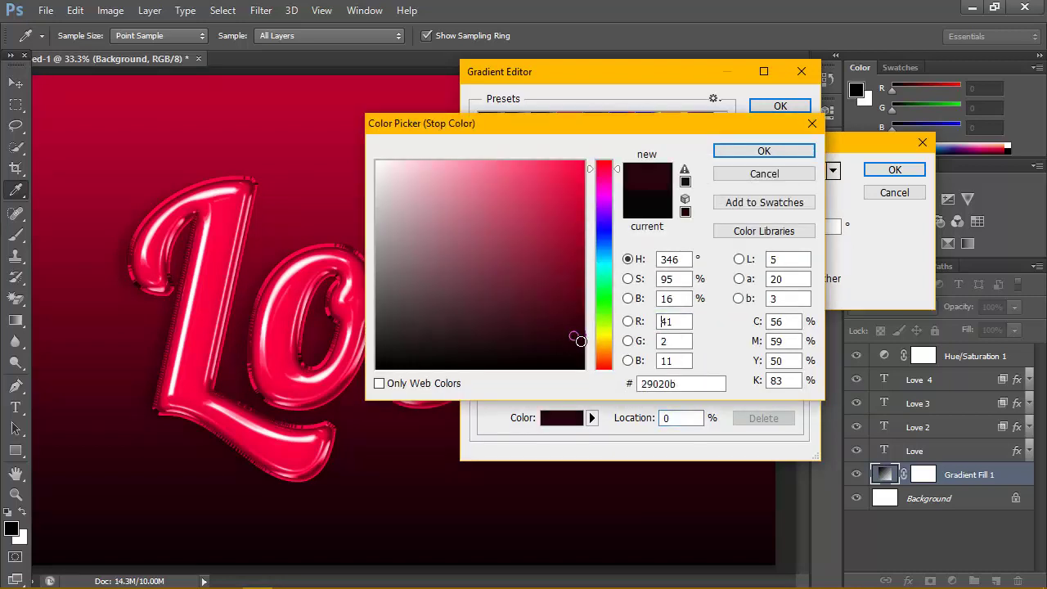
pyautogui.moveTo(581, 335); pyautogui.dragTo(590, 350)
pyautogui.click(733, 149)
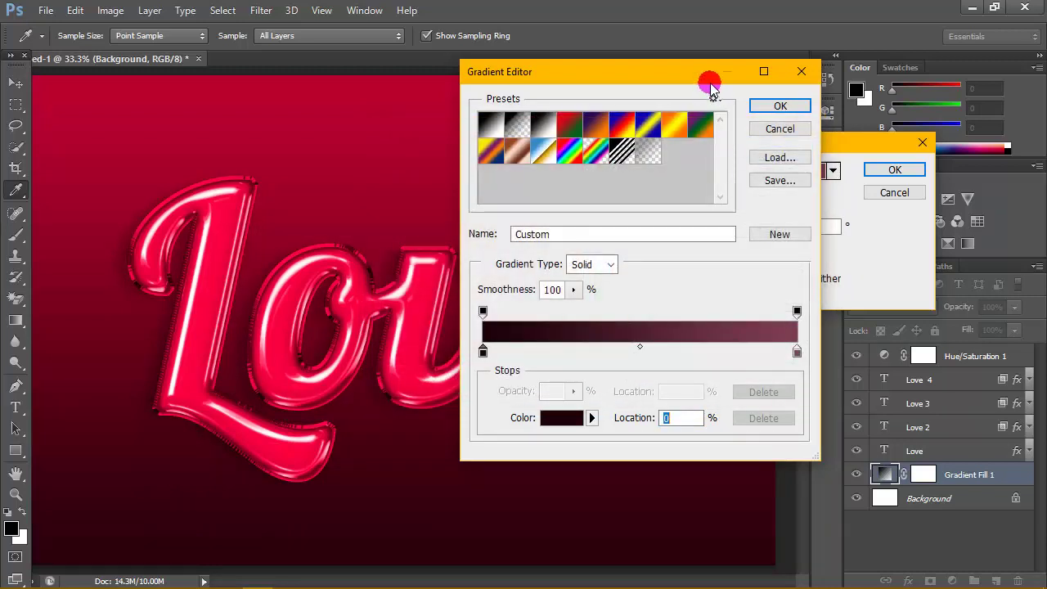
pyautogui.click(769, 107)
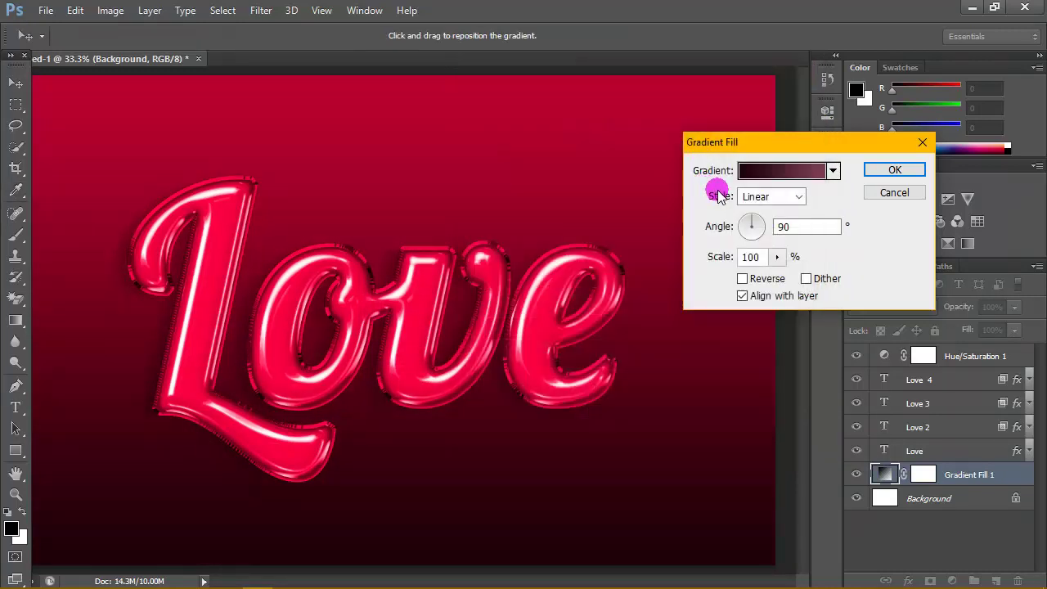
# - Make the gradient fill Radial with Reverse turned on
pyautogui.click(790, 196)
pyautogui.click(780, 226)
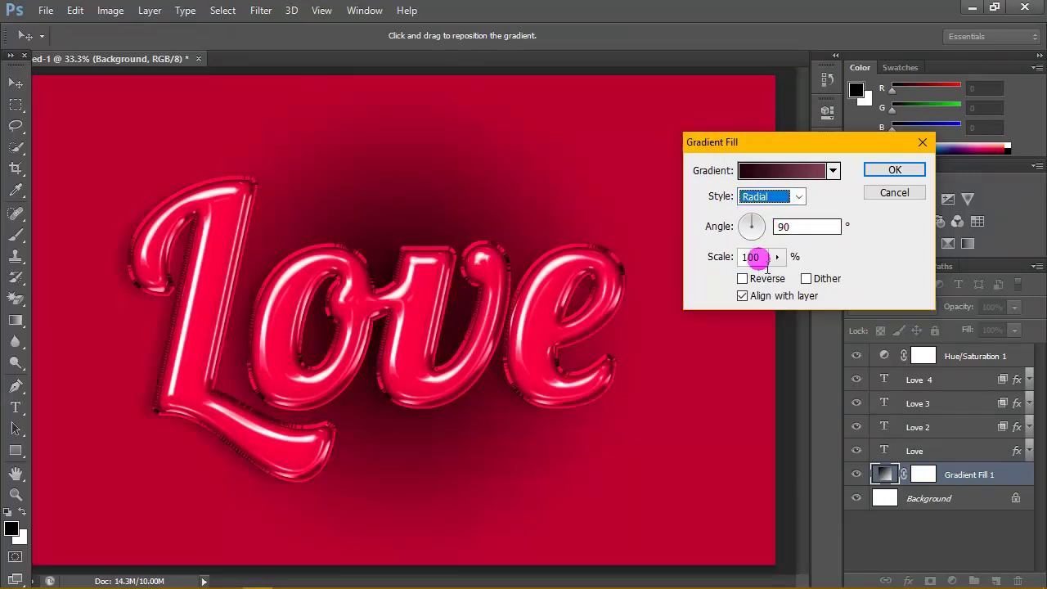
pyautogui.click(743, 279)
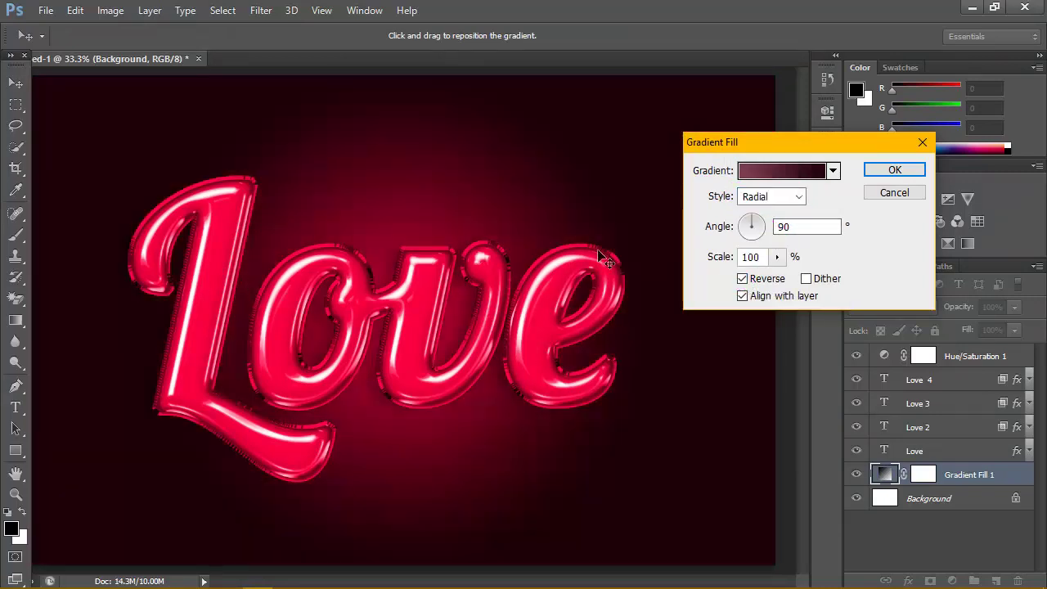
# - Set the gradient's angle to 51.34° and move its glow up to the canvas's upper edge
pyautogui.moveTo(767, 244); pyautogui.dragTo(692, 220)
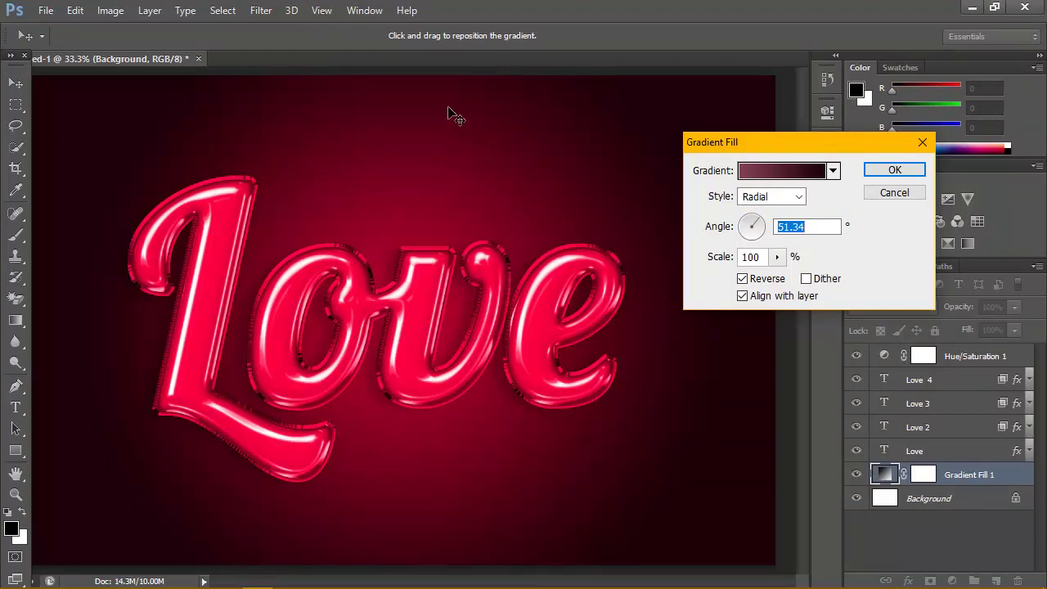
pyautogui.moveTo(448, 107); pyautogui.dragTo(472, 12)
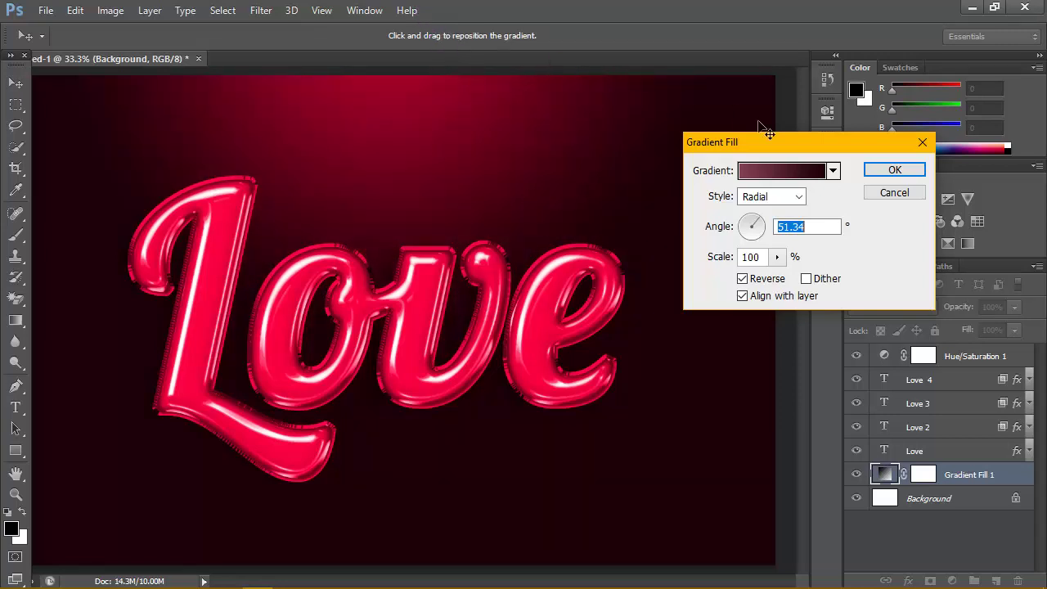
# - Adjust the gradient's dark start stop to #1f0007 and accept the edited gradient
pyautogui.click(805, 170)
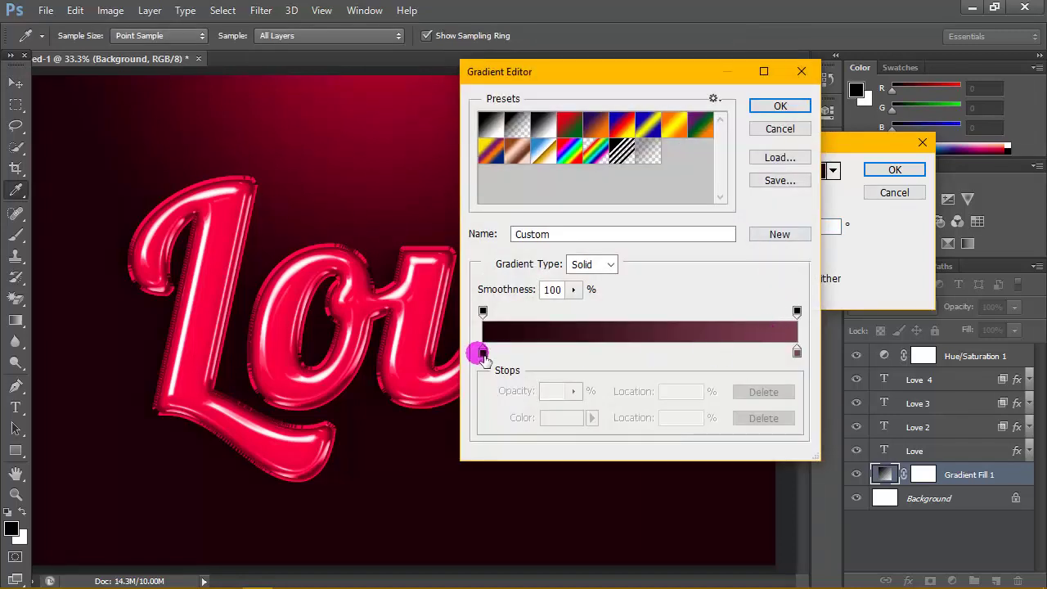
pyautogui.doubleClick(482, 353)
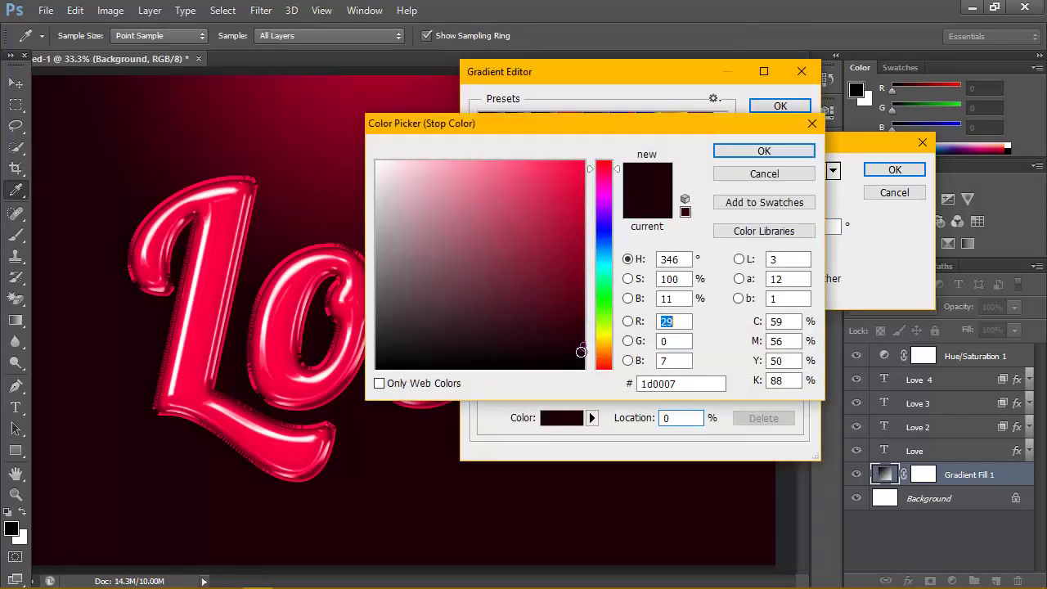
pyautogui.click(580, 327)
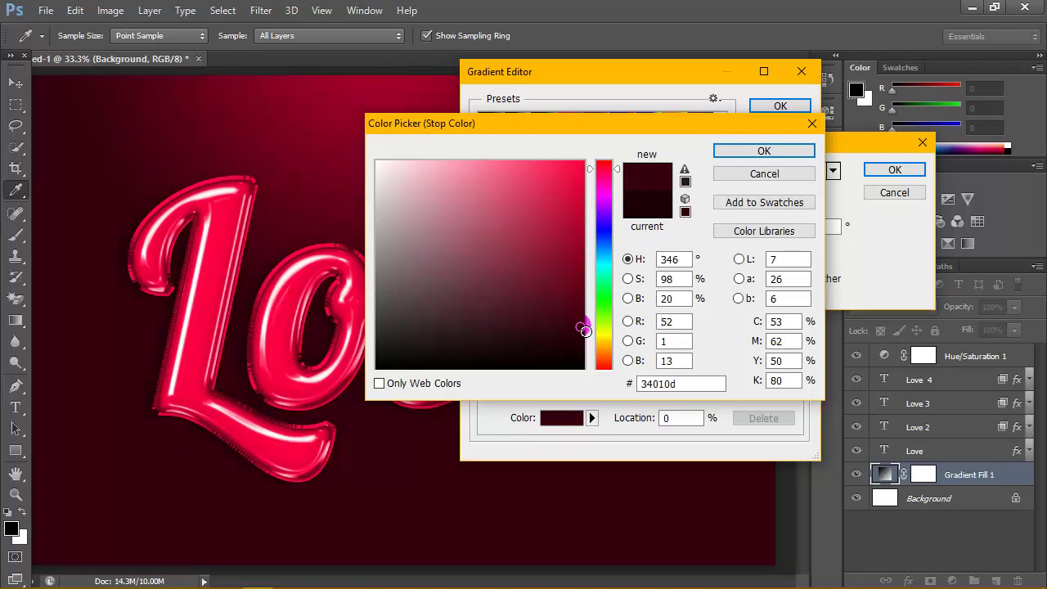
pyautogui.moveTo(585, 331); pyautogui.dragTo(586, 340)
pyautogui.click(582, 334)
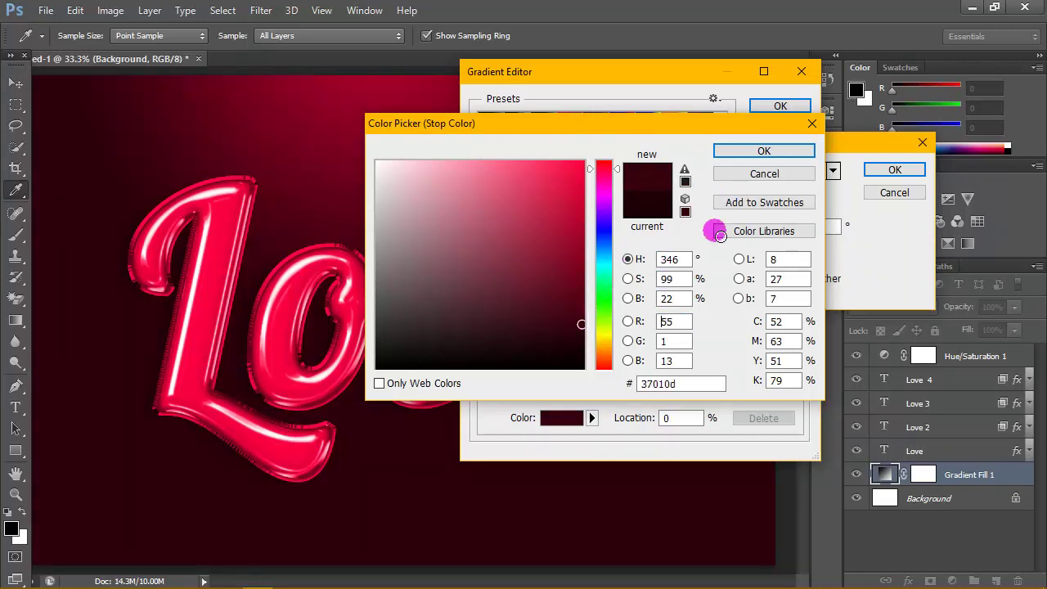
pyautogui.moveTo(574, 338); pyautogui.dragTo(596, 333)
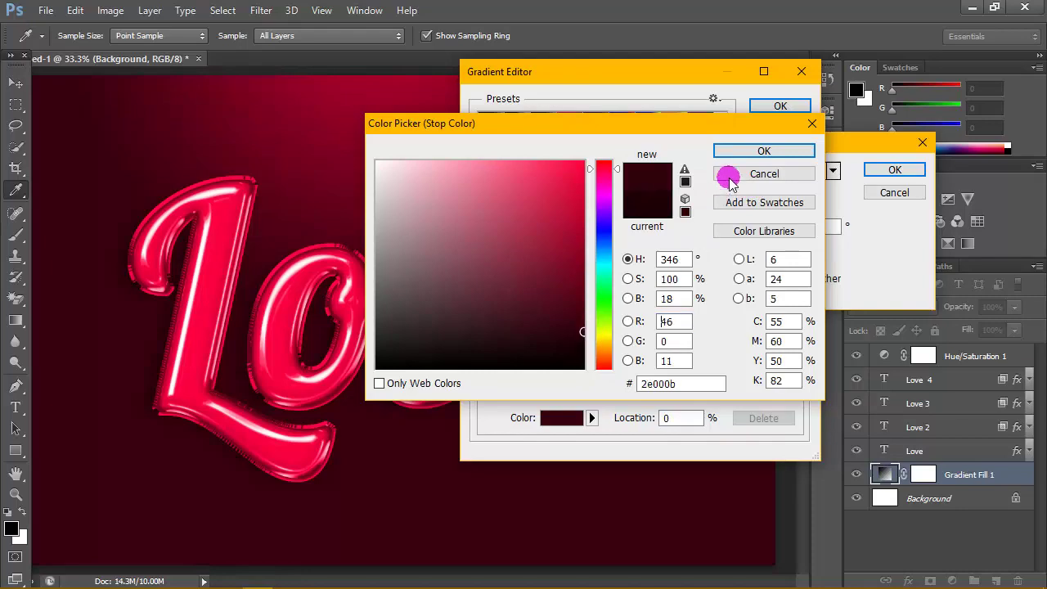
pyautogui.click(744, 149)
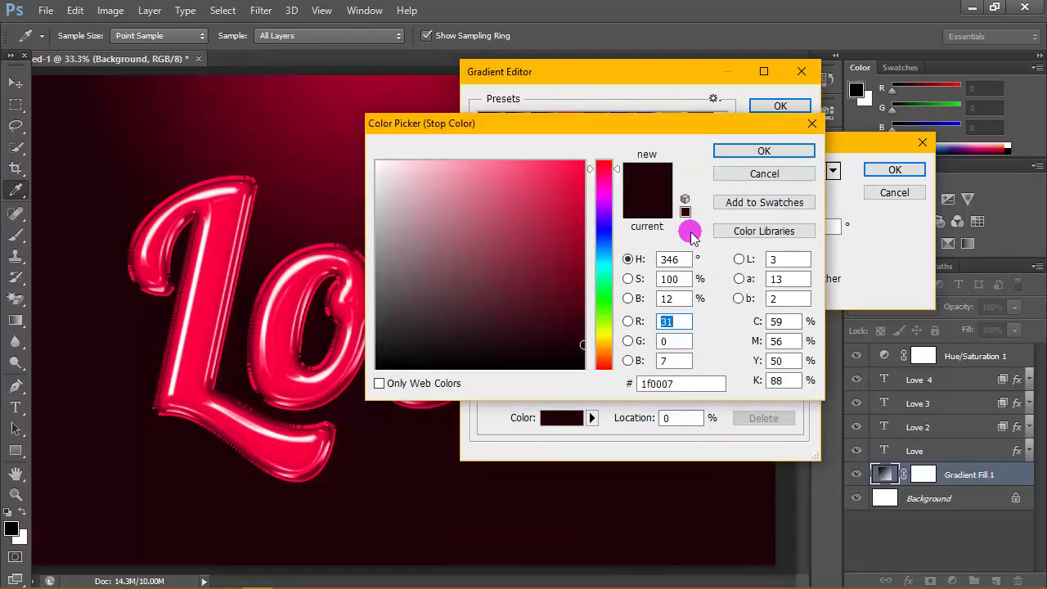
pyautogui.click(763, 151)
pyautogui.click(779, 106)
# - Recheck the gradient in its editor without editing it and apply the gradient fill
pyautogui.click(891, 172)
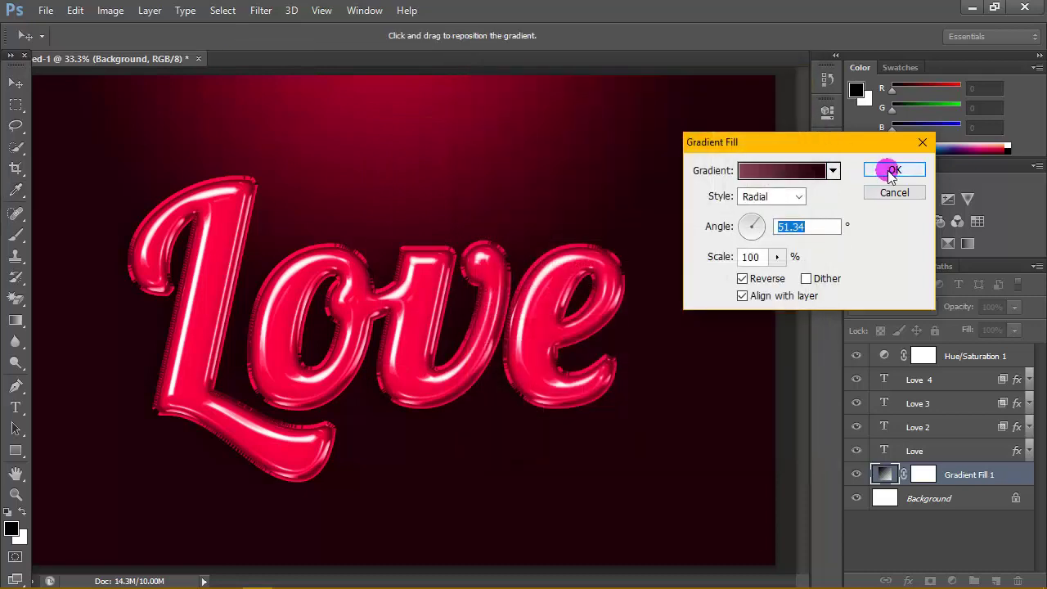
pyautogui.click(724, 173)
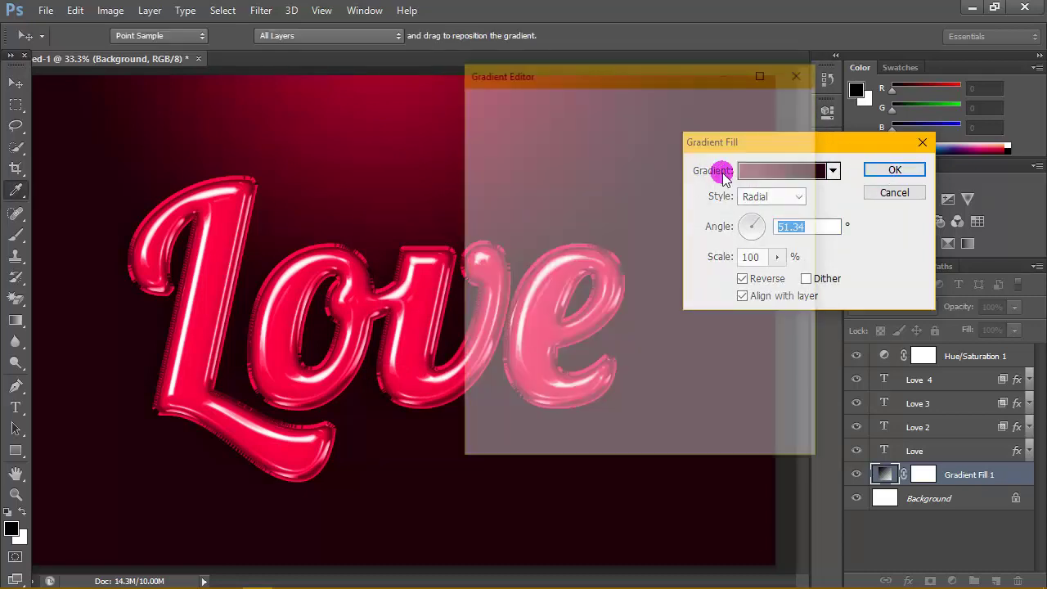
pyautogui.click(799, 71)
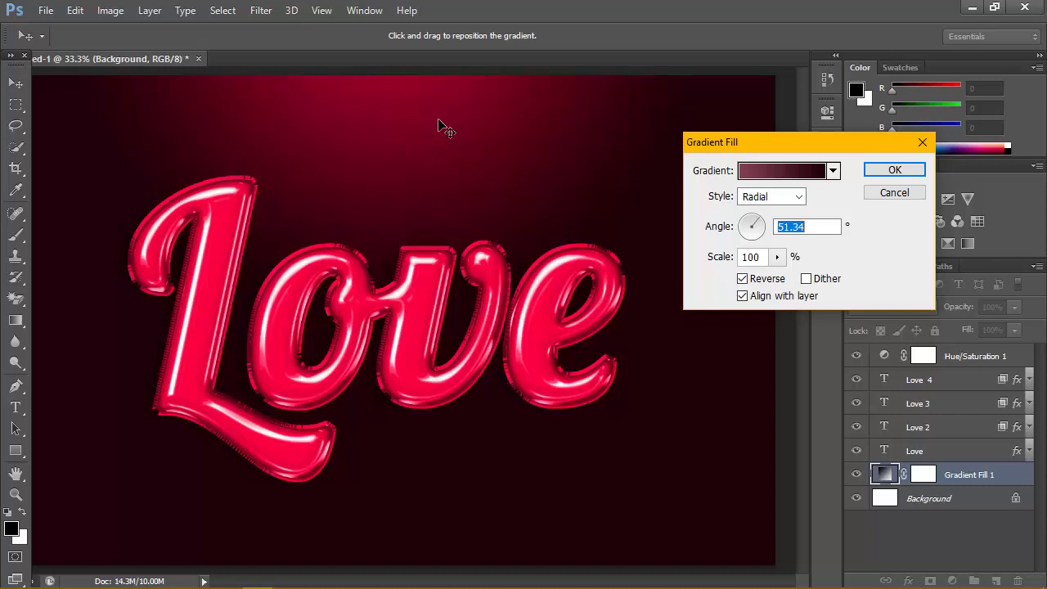
pyautogui.click(892, 170)
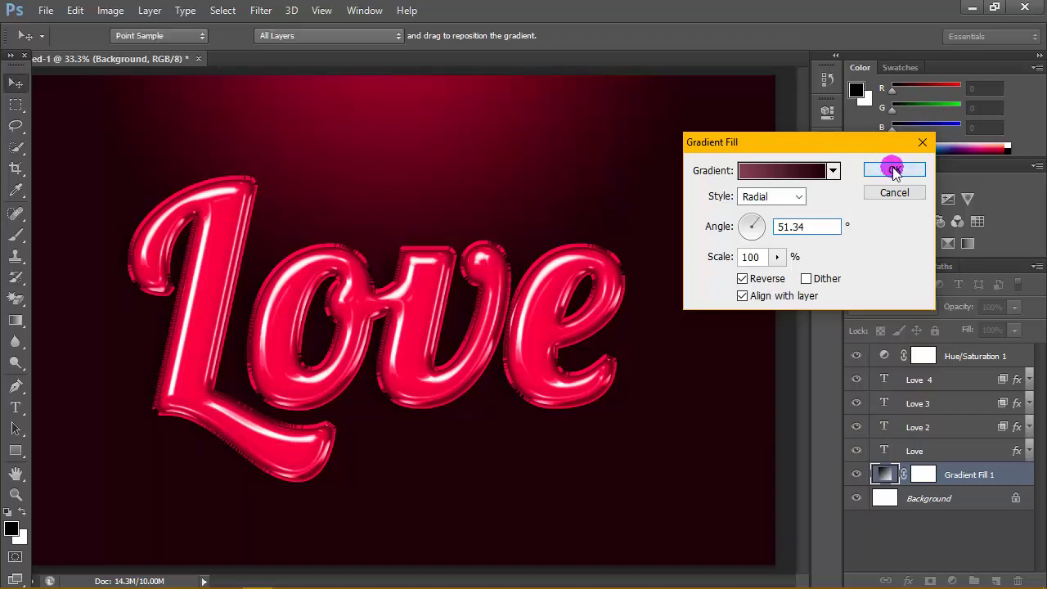
# - Group the four Love text layers and name the group "text"
pyautogui.click(948, 451)
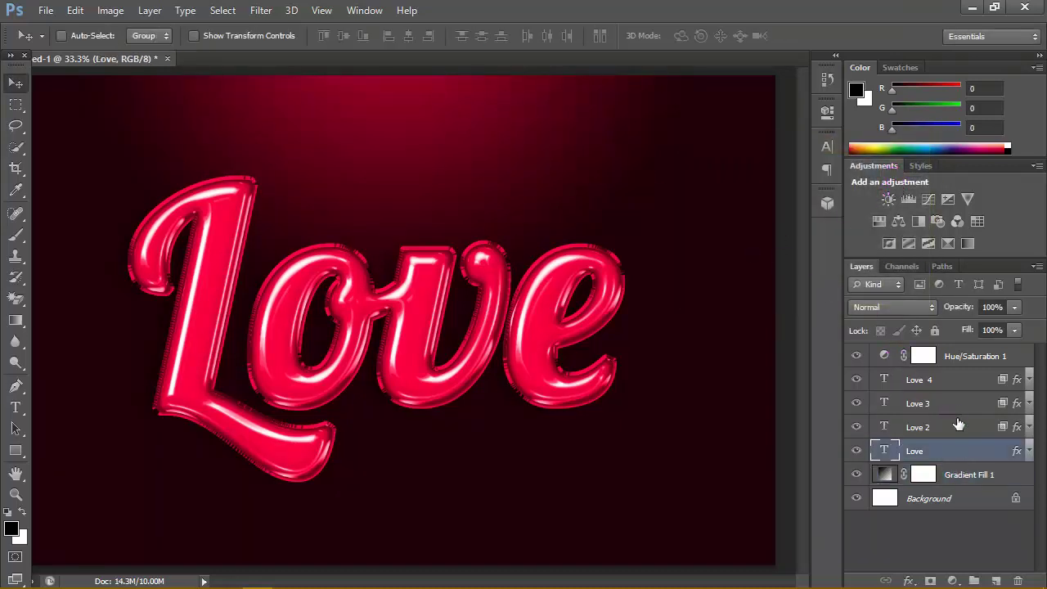
pyautogui.keyDown('shift'); pyautogui.click(962, 385); pyautogui.keyUp('shift')
pyautogui.click(149, 10)
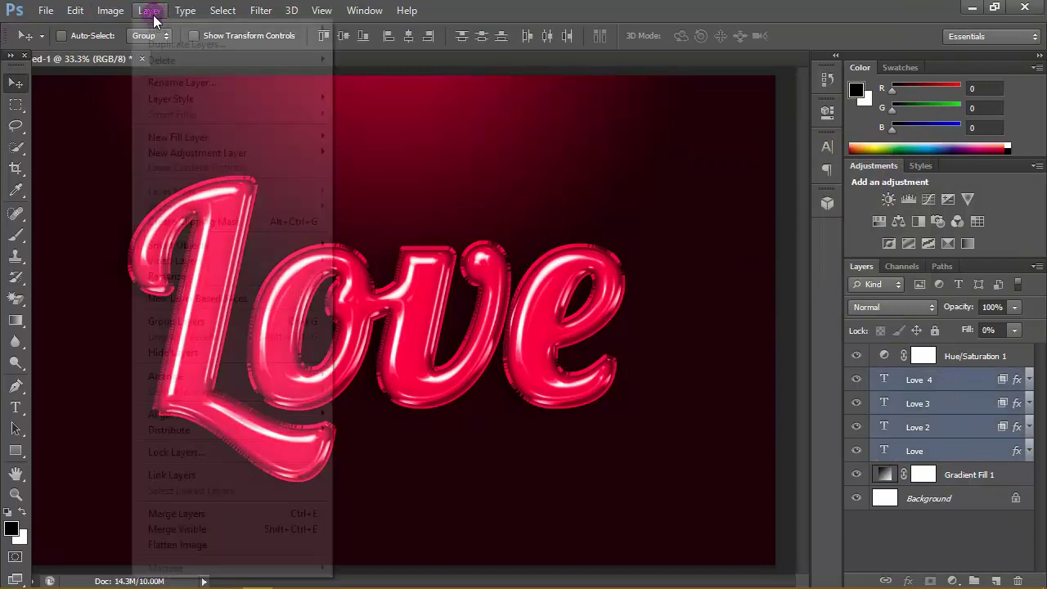
pyautogui.click(211, 328)
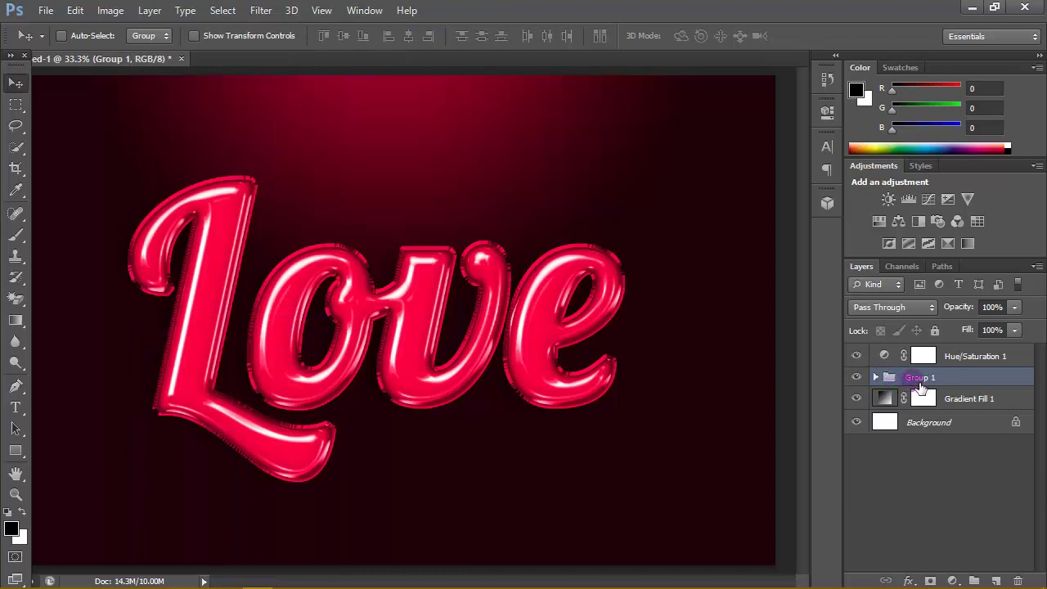
pyautogui.doubleClick(921, 377)
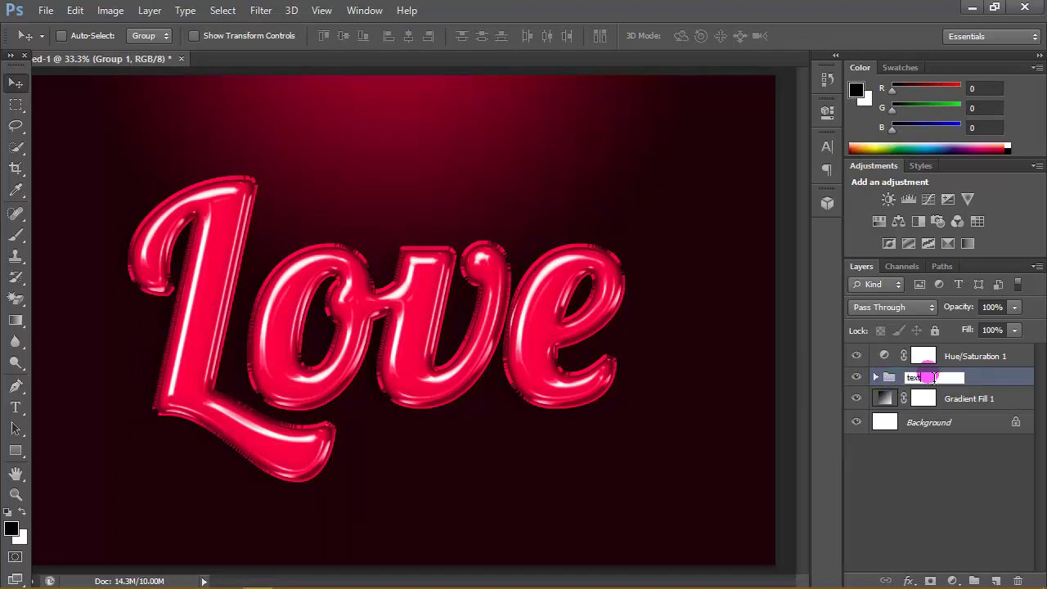
pyautogui.press('Return')
pyautogui.click(975, 485)
# - Toggle the text group's visibility to check it and move the group about 1.27 cm right and 0.42 cm down
pyautogui.click(856, 377)
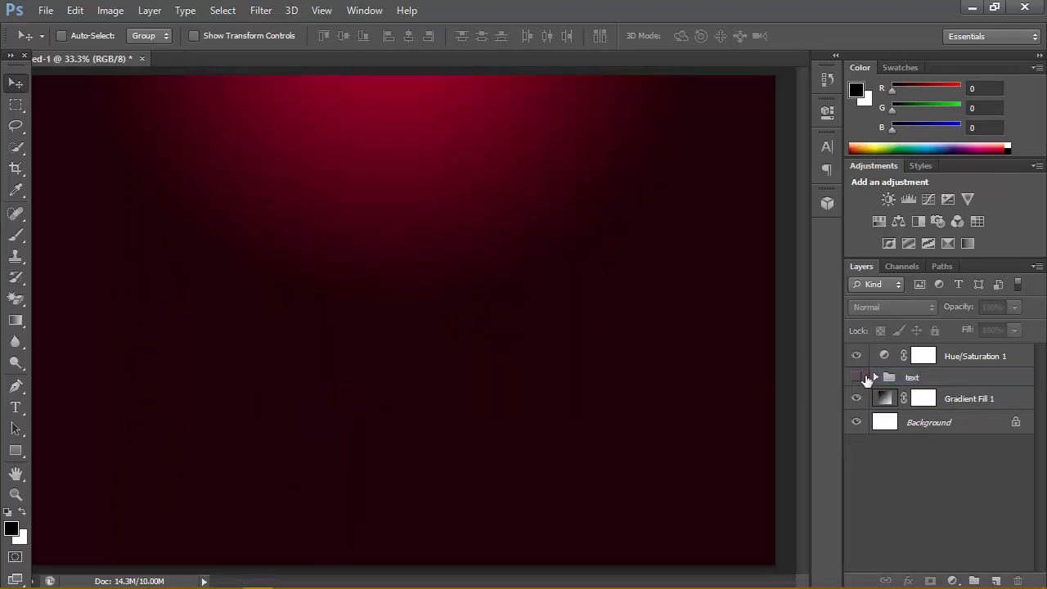
pyautogui.click(856, 376)
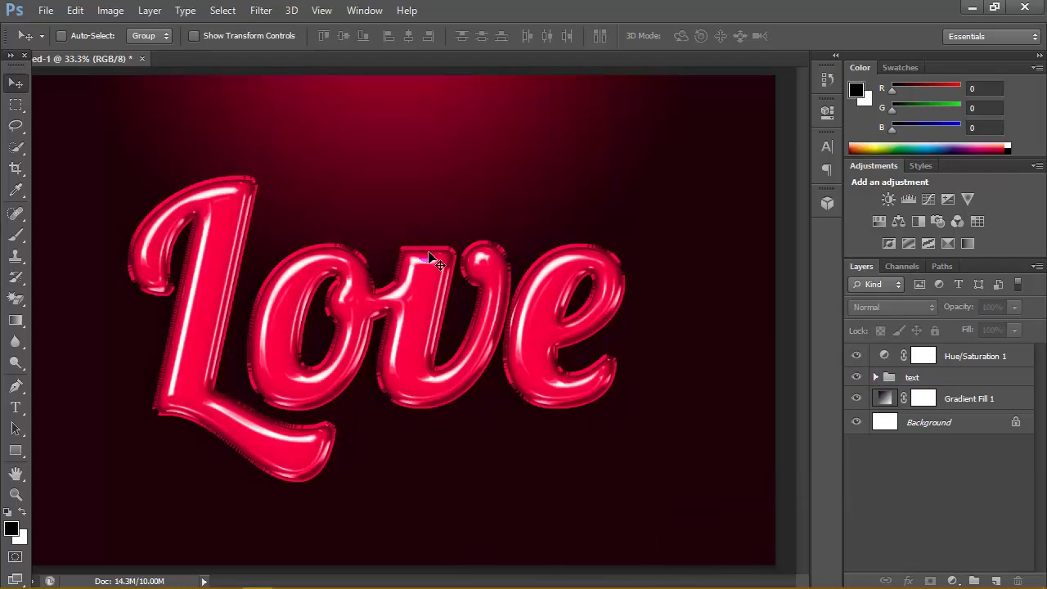
pyautogui.click(458, 304)
pyautogui.click(501, 238)
pyautogui.click(975, 377)
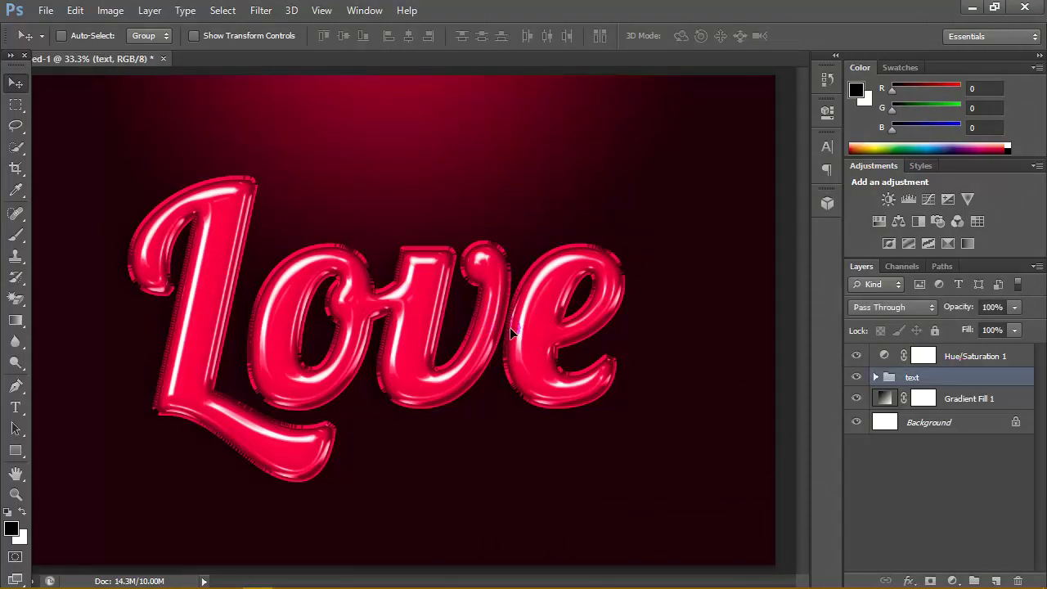
pyautogui.moveTo(509, 327); pyautogui.dragTo(685, 268)
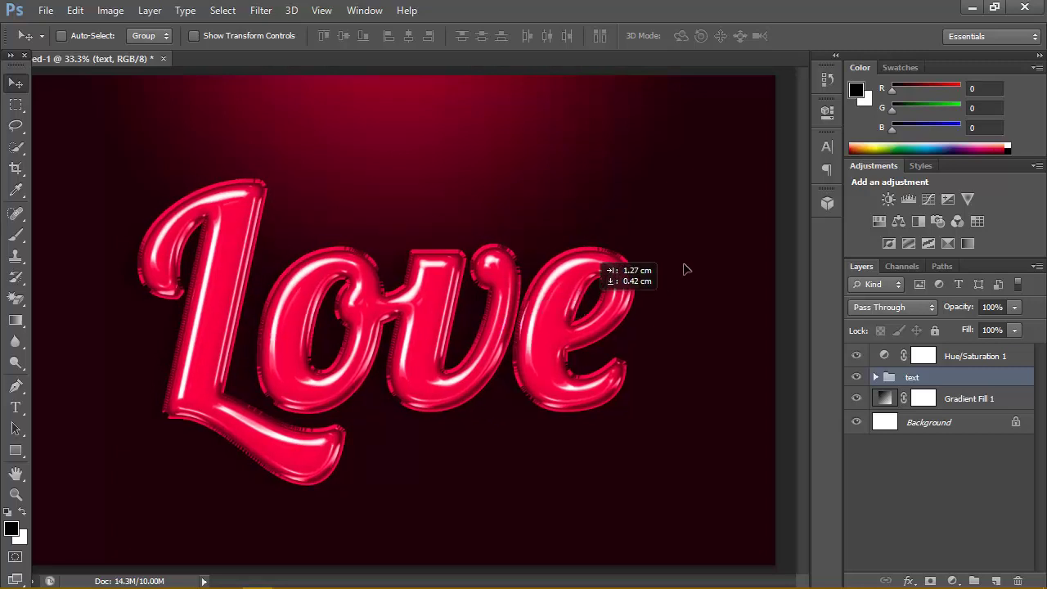
pyautogui.moveTo(699, 234); pyautogui.dragTo(700, 233)
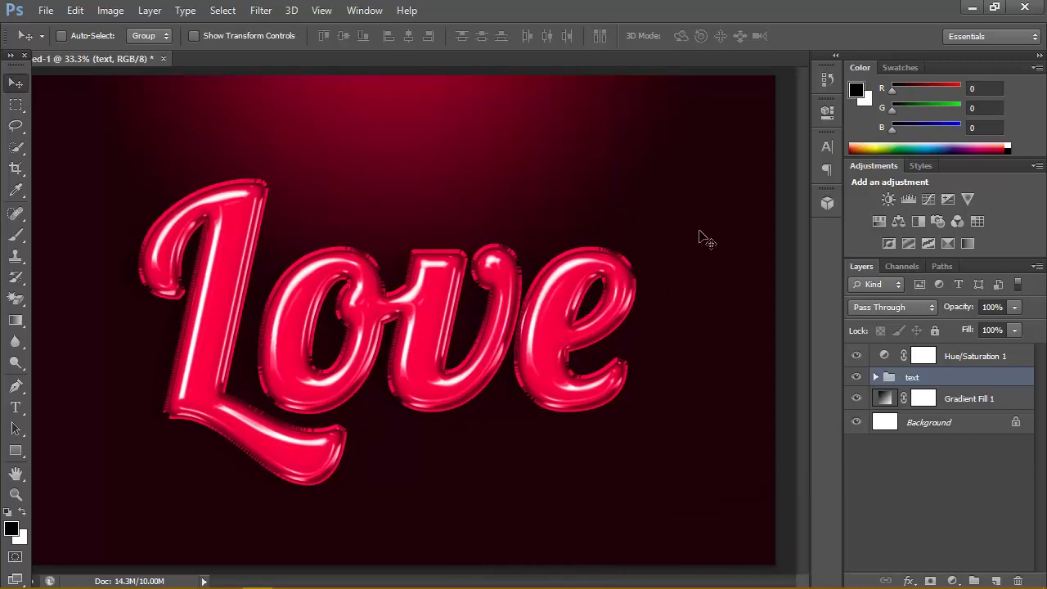
# - Expand the text group and set the tracking of the base Love layer's text to 5
pyautogui.click(875, 377)
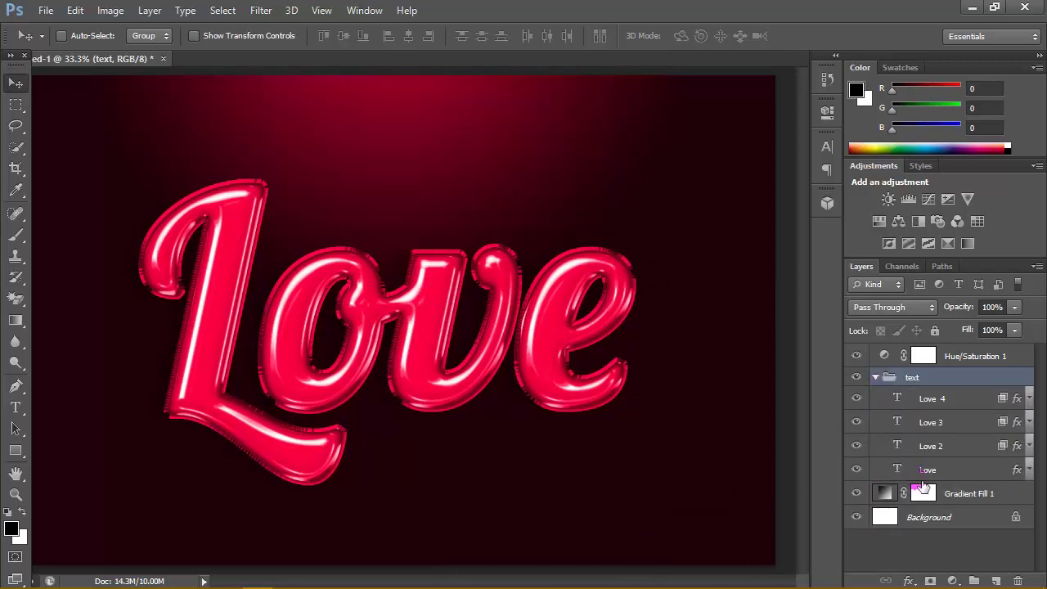
pyautogui.click(906, 473)
pyautogui.doubleClick(898, 469)
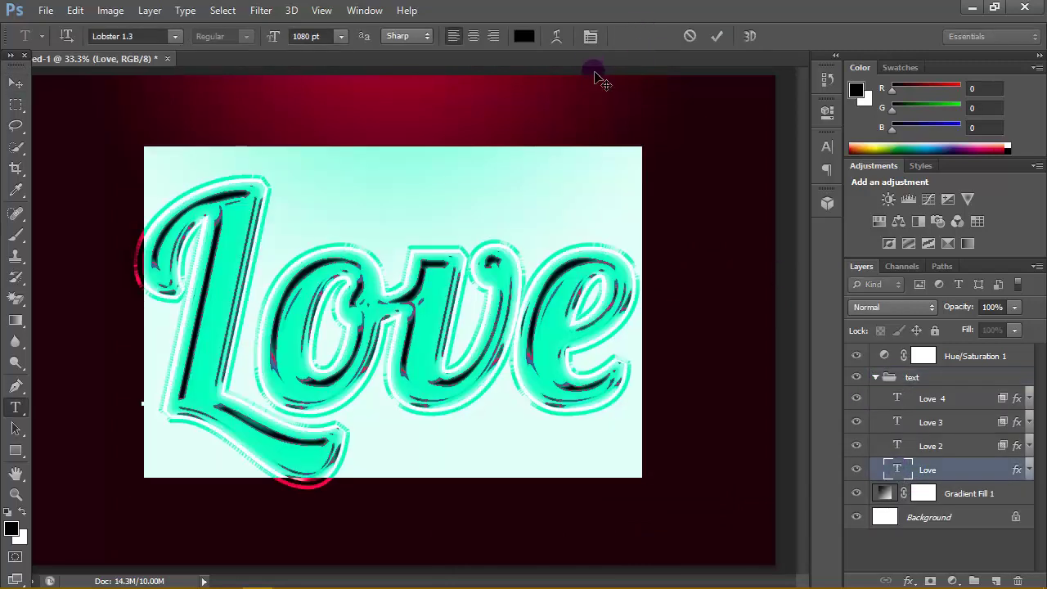
pyautogui.click(590, 36)
pyautogui.click(793, 199)
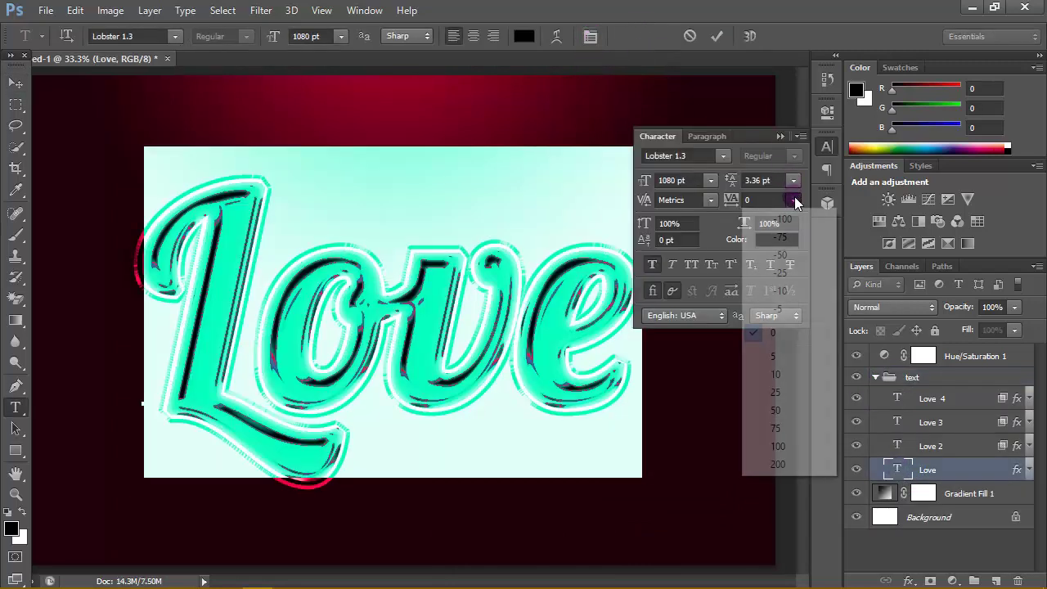
pyautogui.click(776, 357)
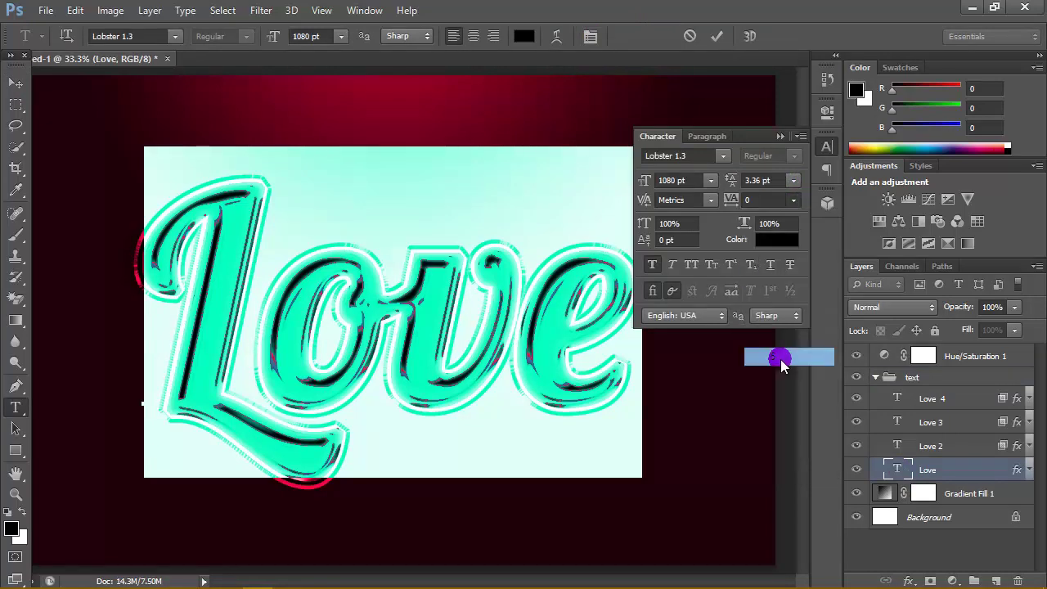
# - Set the tracking of the Love 2 and Love 3 text layers to 5
pyautogui.doubleClick(897, 446)
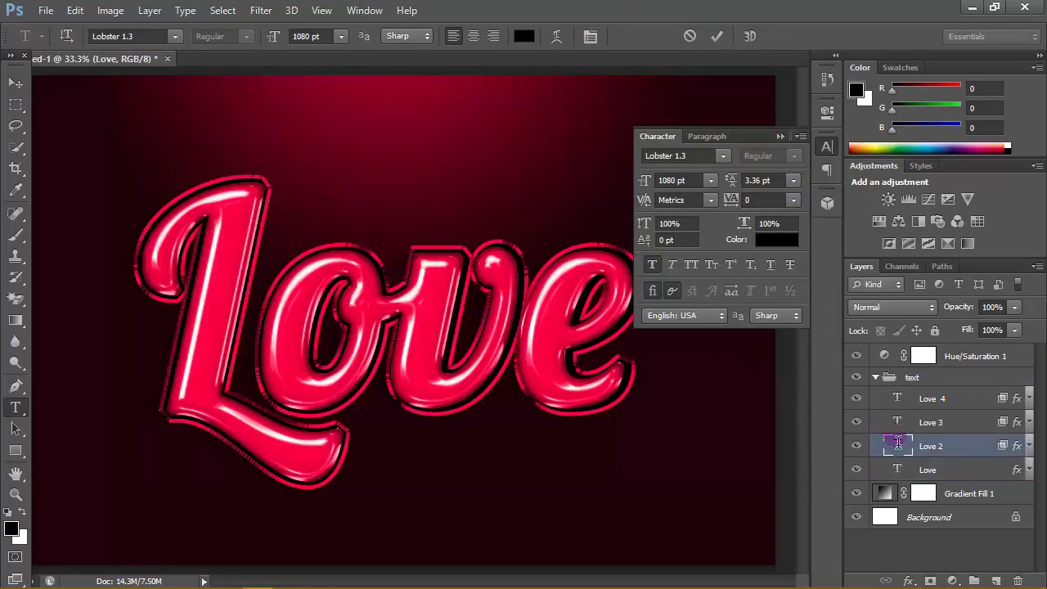
pyautogui.click(793, 199)
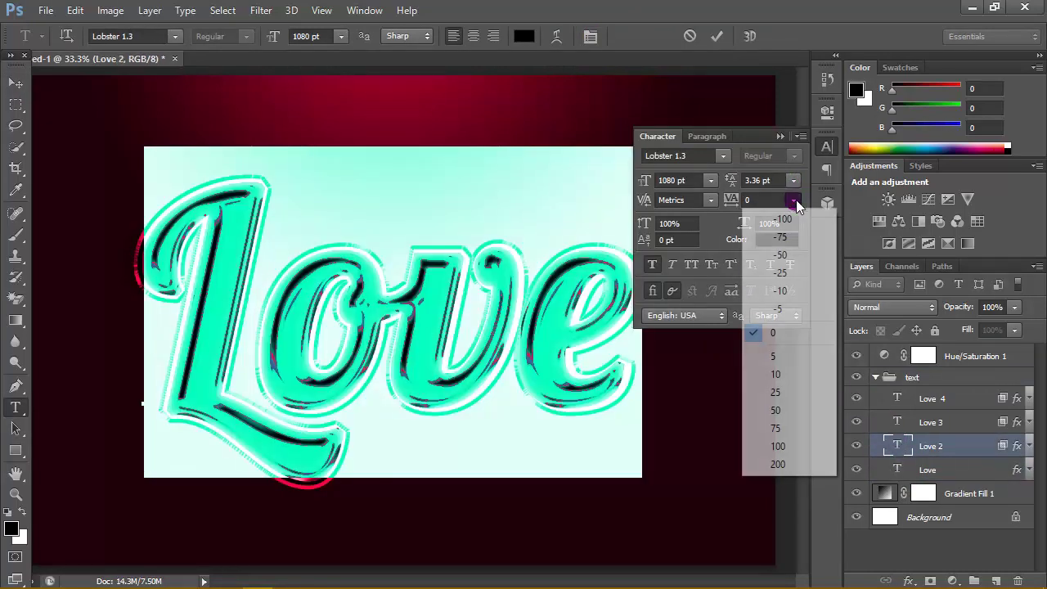
pyautogui.click(790, 357)
pyautogui.doubleClick(897, 422)
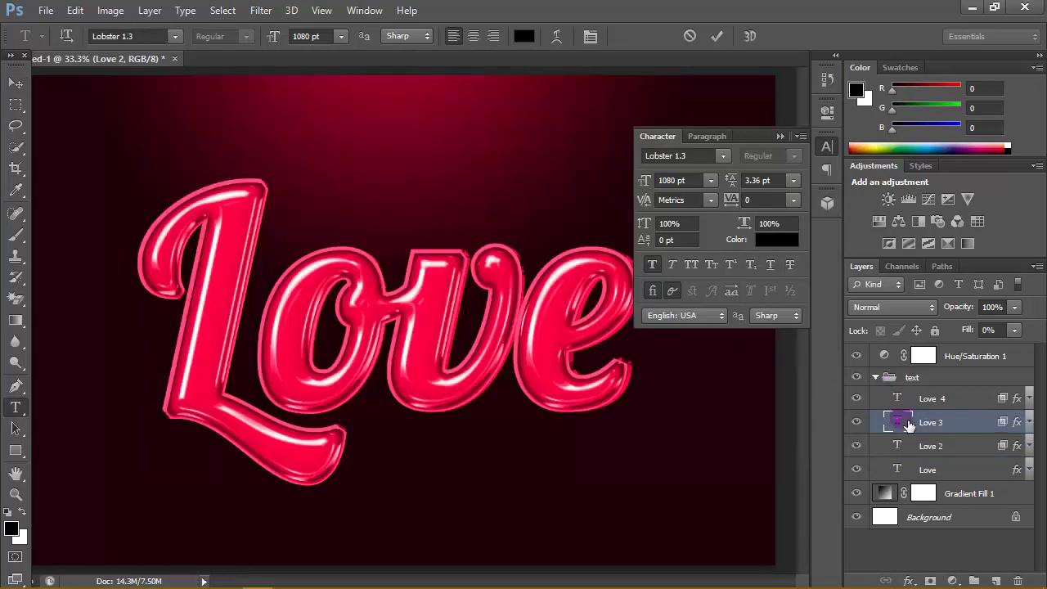
pyautogui.click(793, 199)
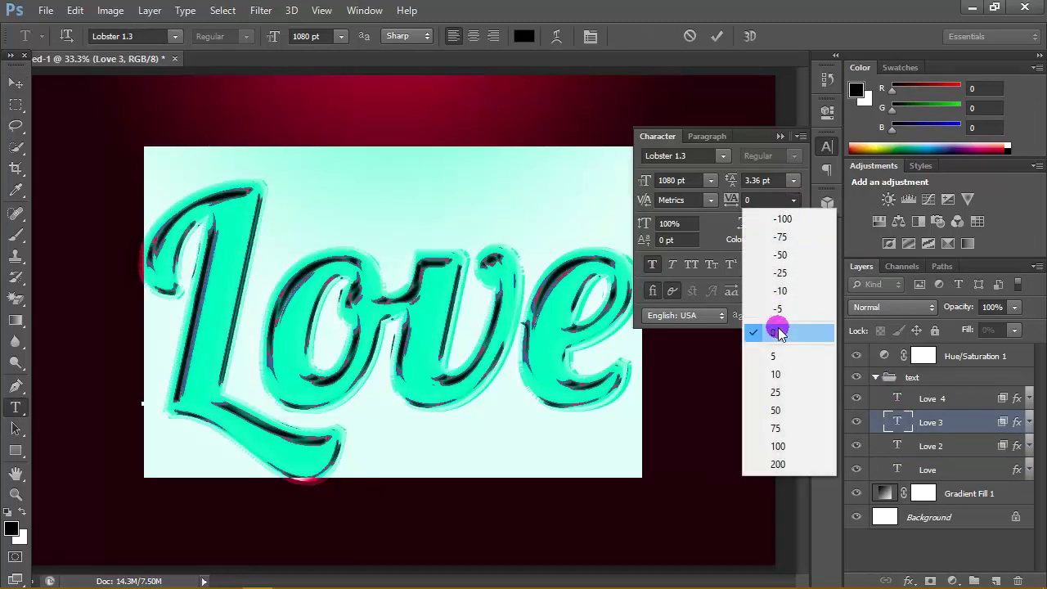
pyautogui.click(779, 357)
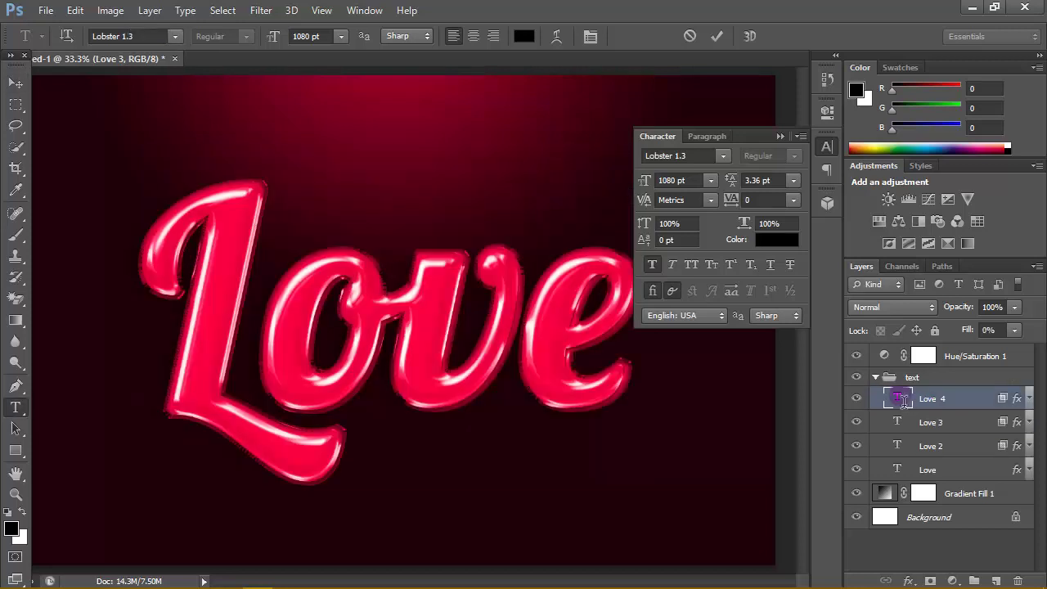
# - Set the tracking of the Love 4 text layer to 5 and finish editing the text
pyautogui.doubleClick(897, 398)
pyautogui.click(793, 200)
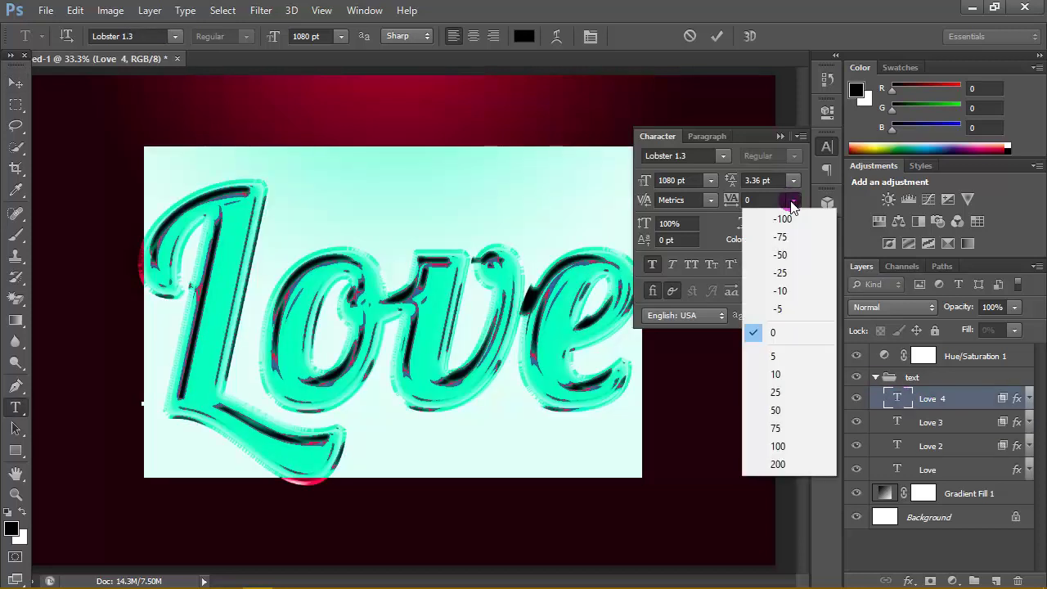
pyautogui.click(782, 356)
pyautogui.click(782, 136)
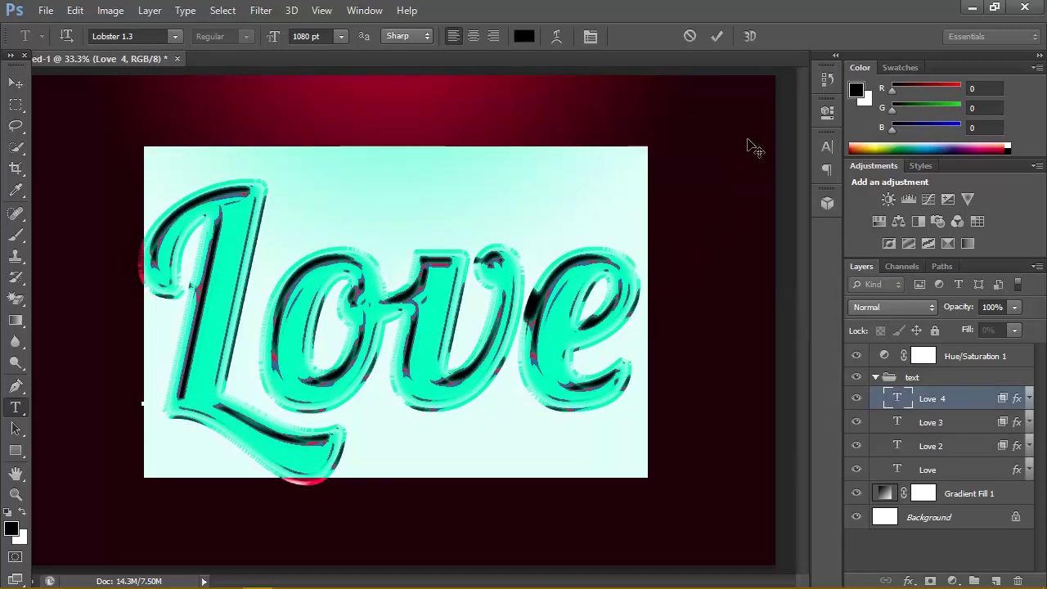
pyautogui.click(15, 104)
pyautogui.click(16, 82)
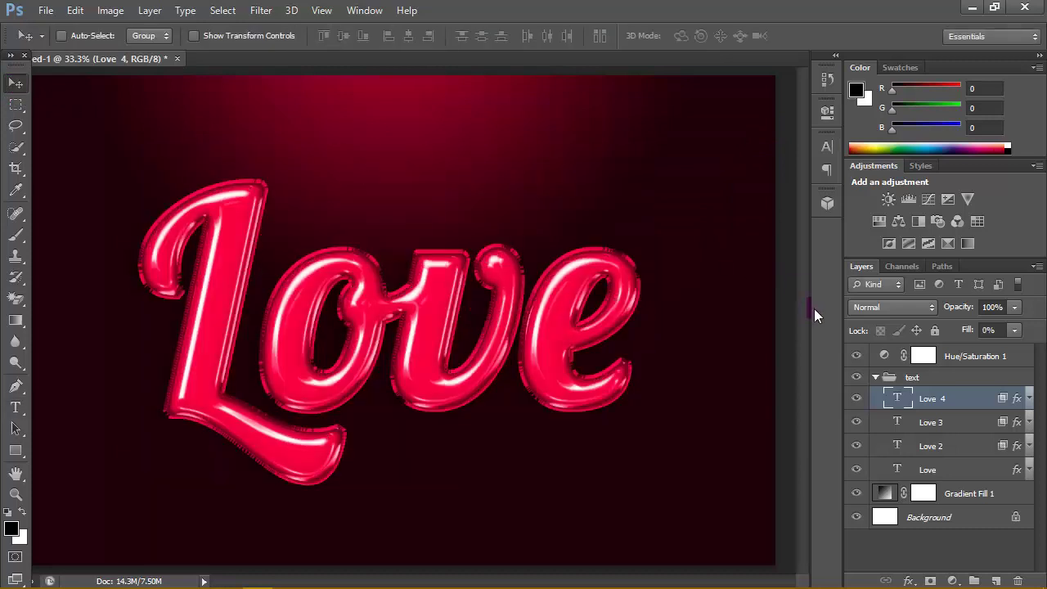
# - Collapse the text group and move the whole group slightly up and left on the canvas
pyautogui.click(948, 473)
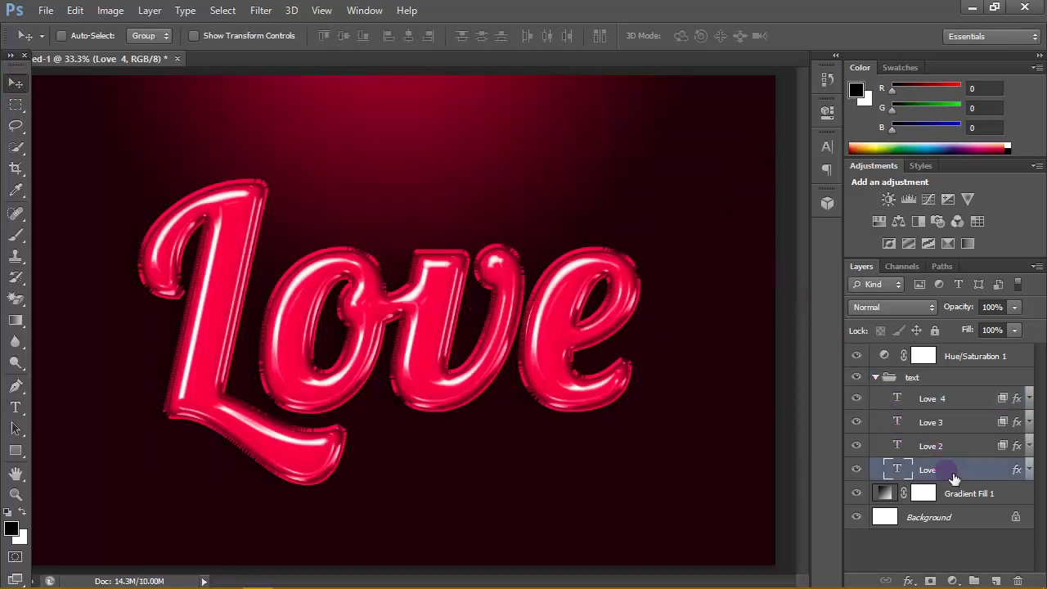
pyautogui.click(875, 378)
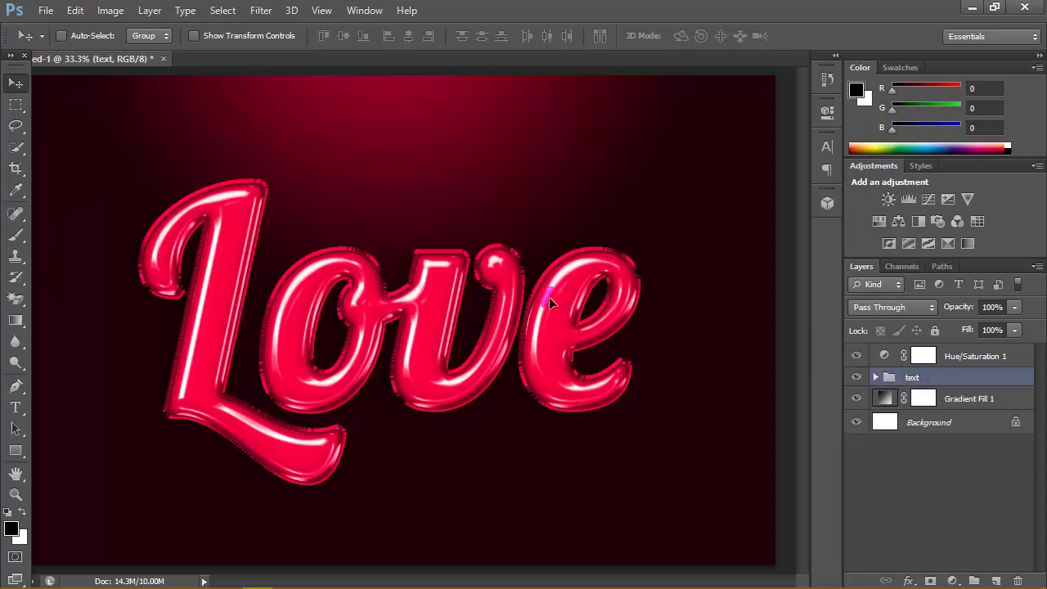
pyautogui.moveTo(545, 293); pyautogui.dragTo(630, 362)
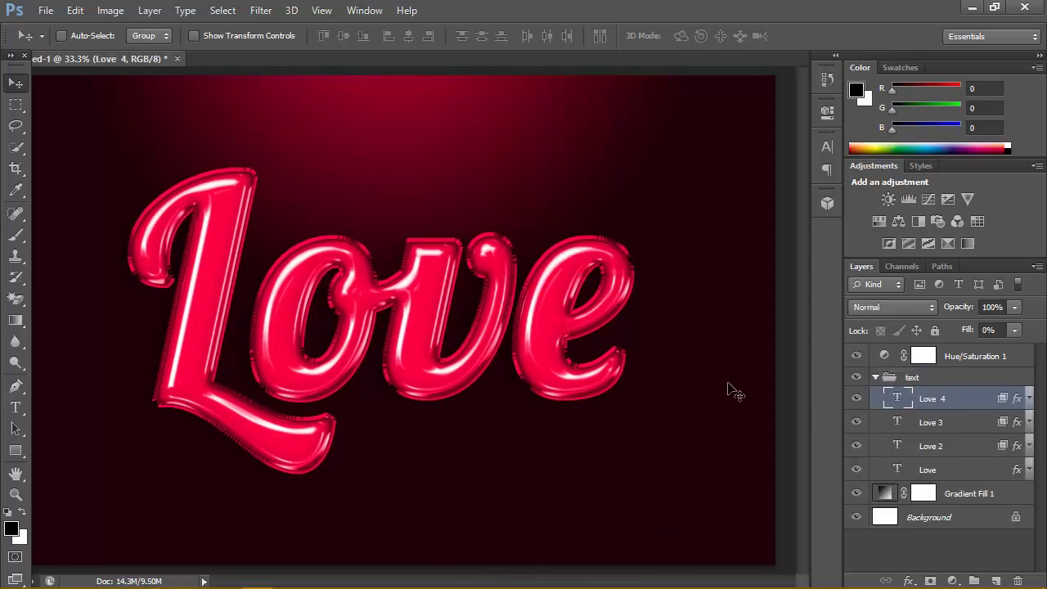
# - Examine the tracking of the Love, Love 2, Love 3 and Love 4 text layers one after another without editing it
pyautogui.doubleClick(897, 470)
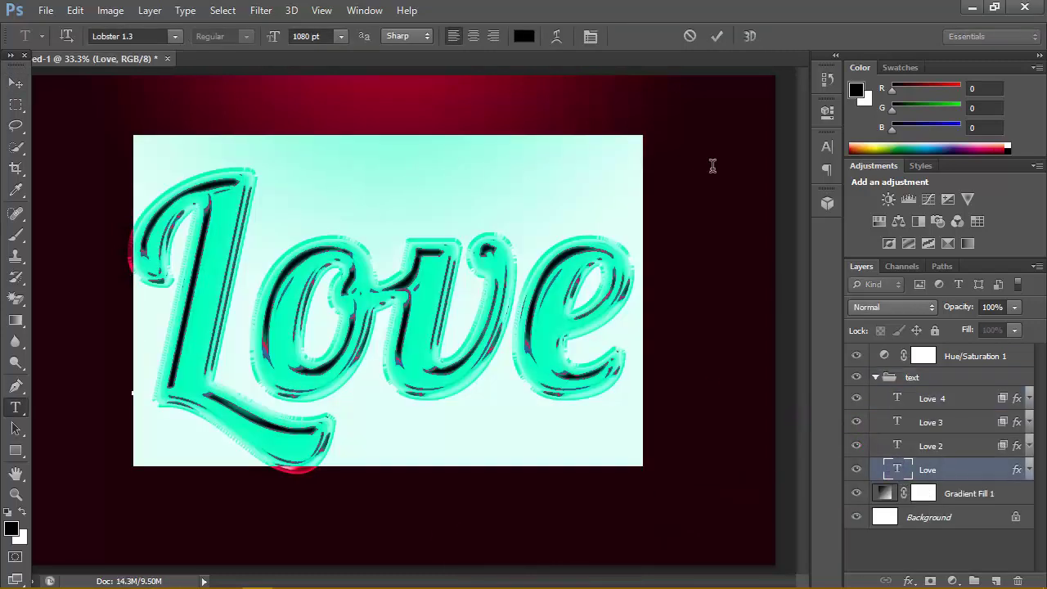
pyautogui.click(591, 37)
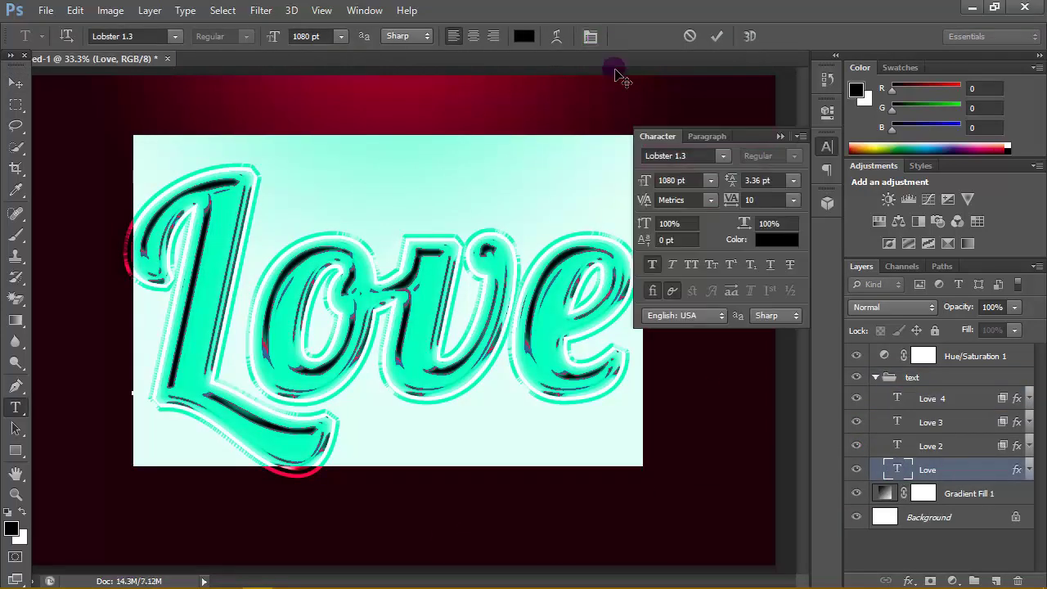
pyautogui.doubleClick(897, 446)
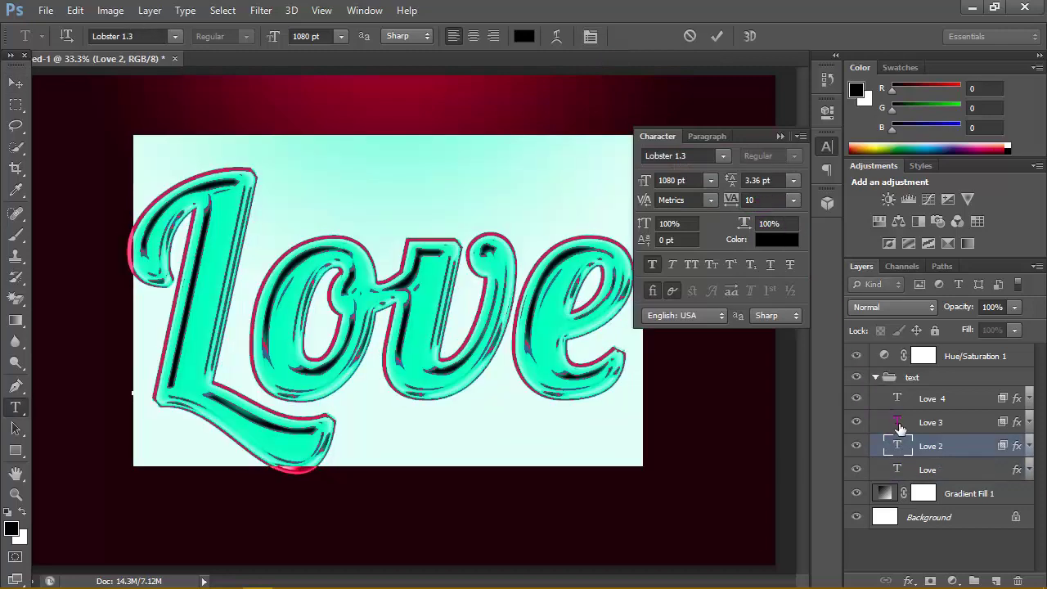
pyautogui.doubleClick(898, 422)
pyautogui.hotkey('ctrl', 'Return')
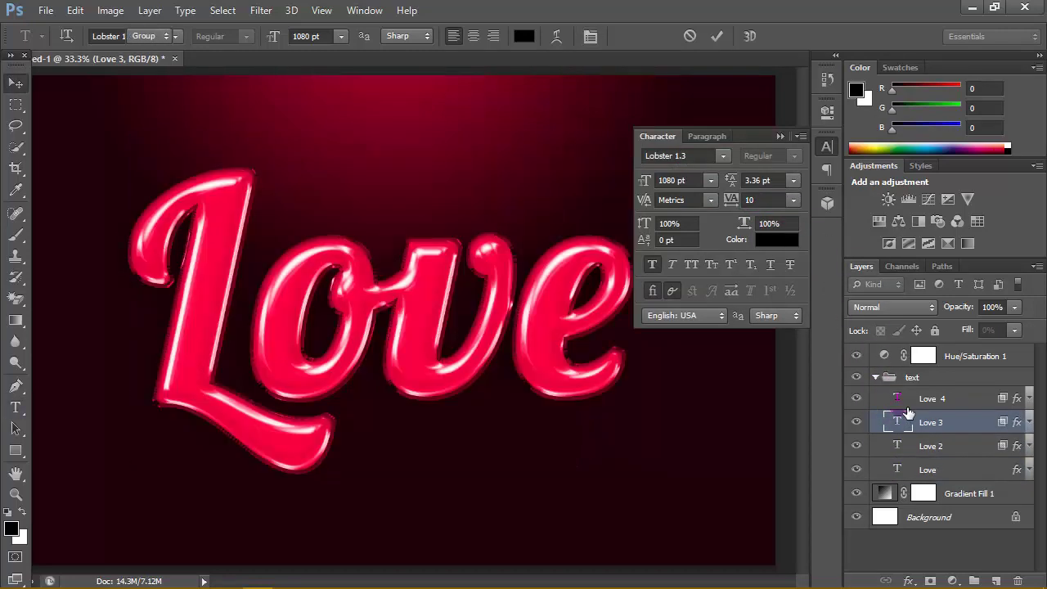
pyautogui.doubleClick(898, 399)
pyautogui.click(780, 136)
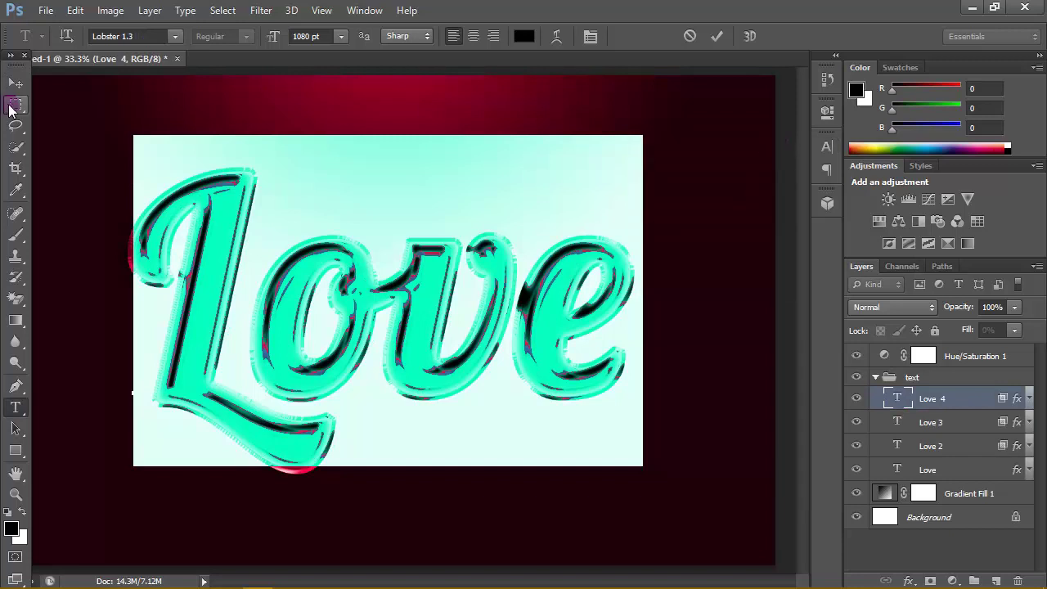
pyautogui.click(16, 82)
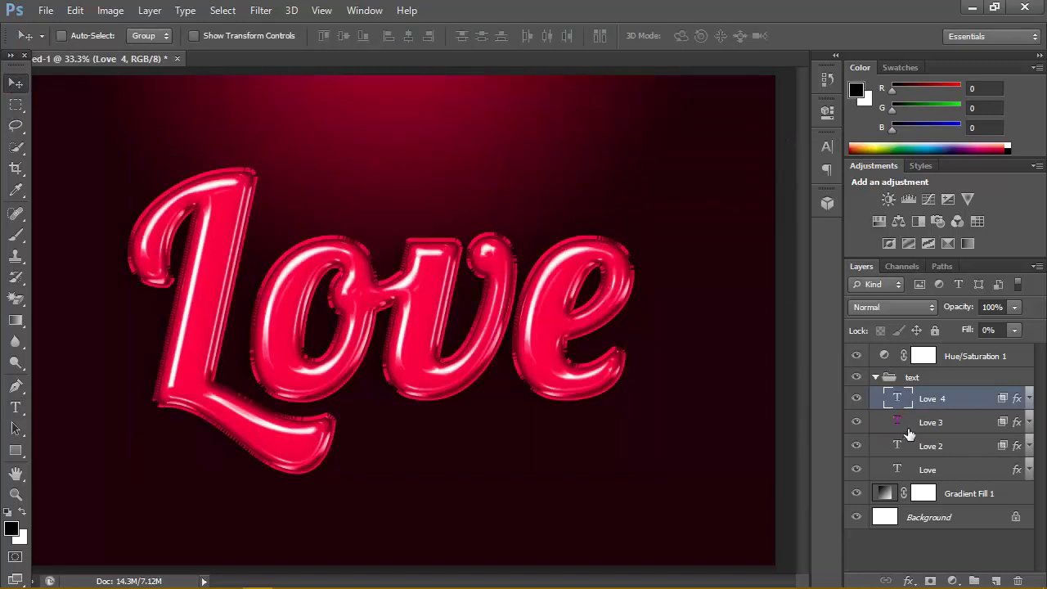
# - Collapse the text group, move it slightly right on the canvas, and inspect the letter edges at 100% magnification
pyautogui.click(878, 378)
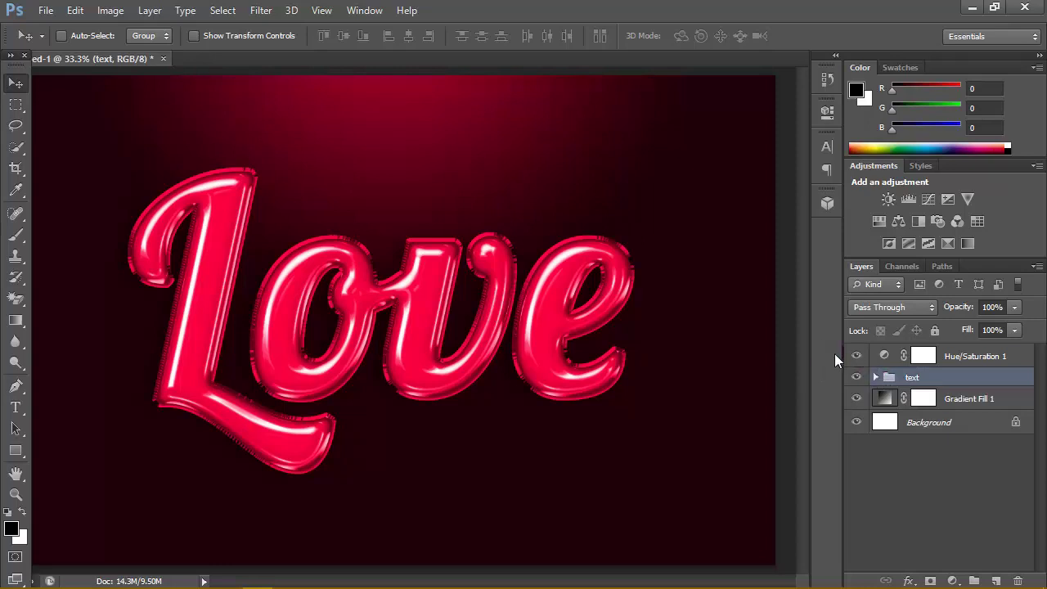
pyautogui.moveTo(506, 267); pyautogui.dragTo(507, 267)
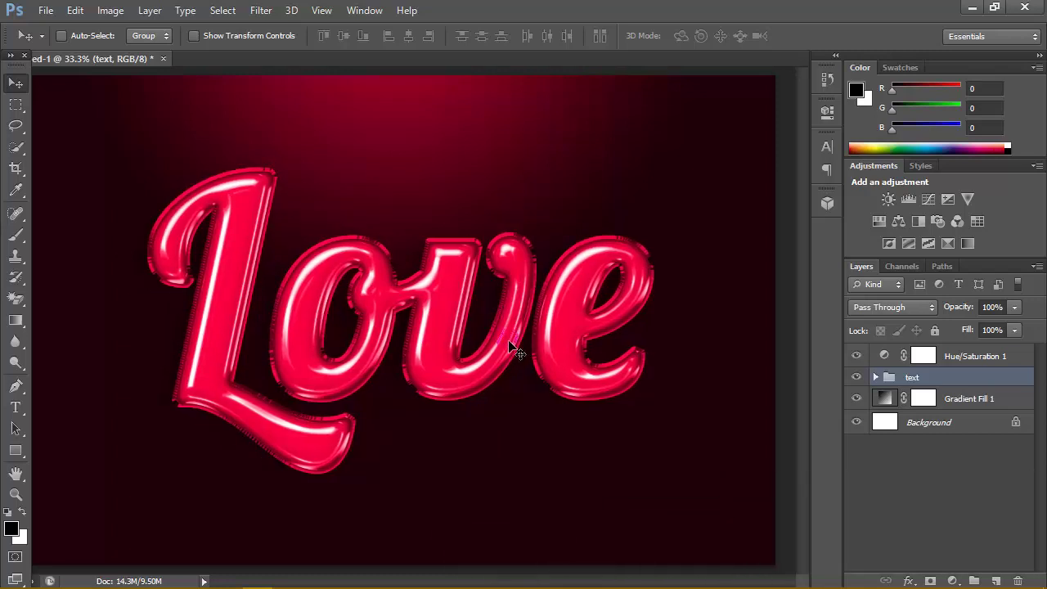
pyautogui.click(16, 494)
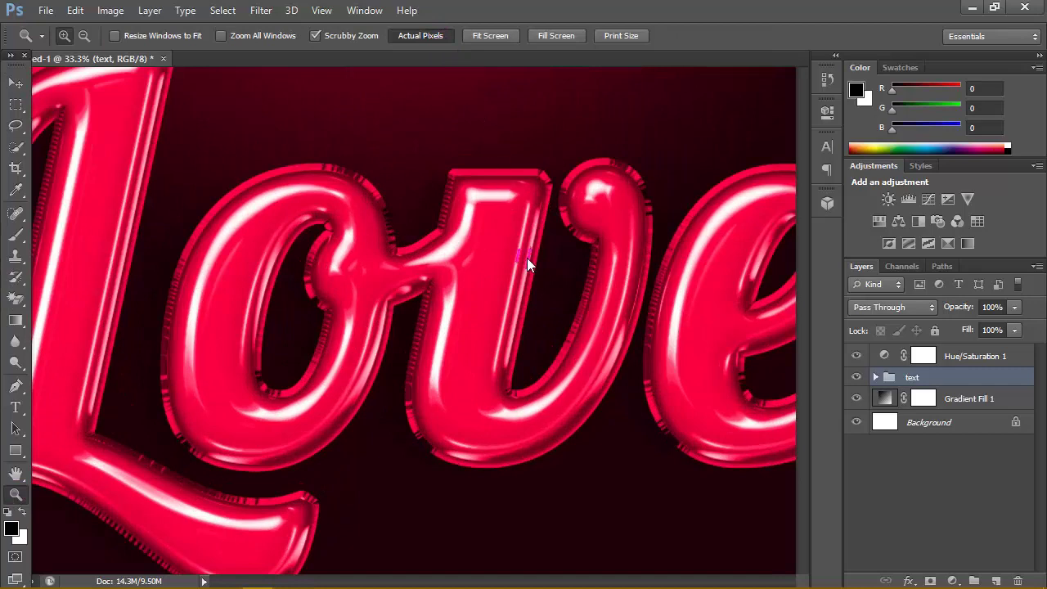
pyautogui.hotkey('ctrl', '1')
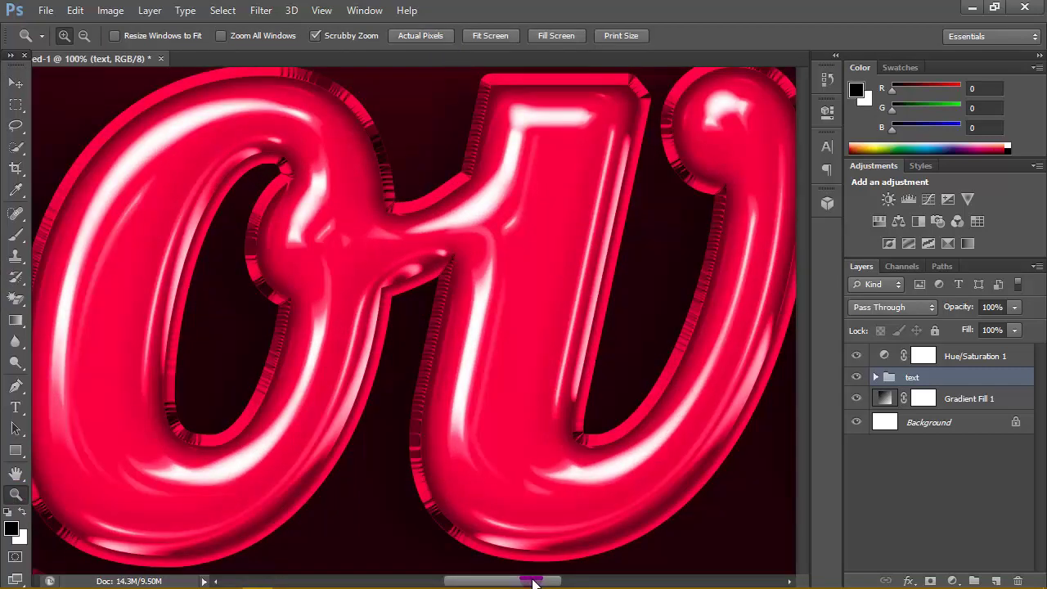
pyautogui.moveTo(532, 580); pyautogui.dragTo(604, 572)
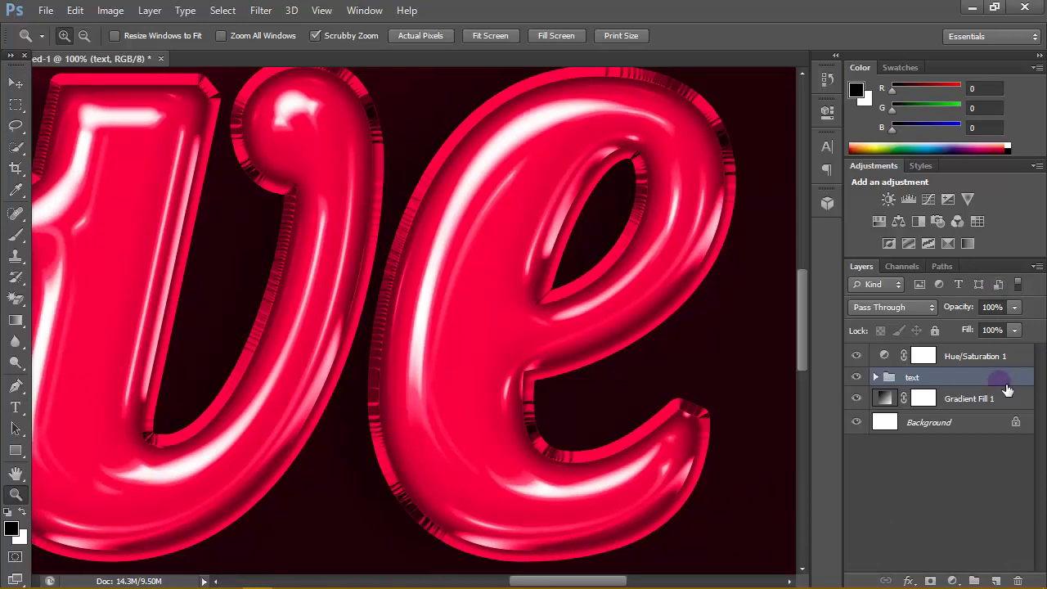
# - Duplicate the text group and hide the original group, leaving the copy visible
pyautogui.moveTo(1006, 390); pyautogui.dragTo(995, 581)
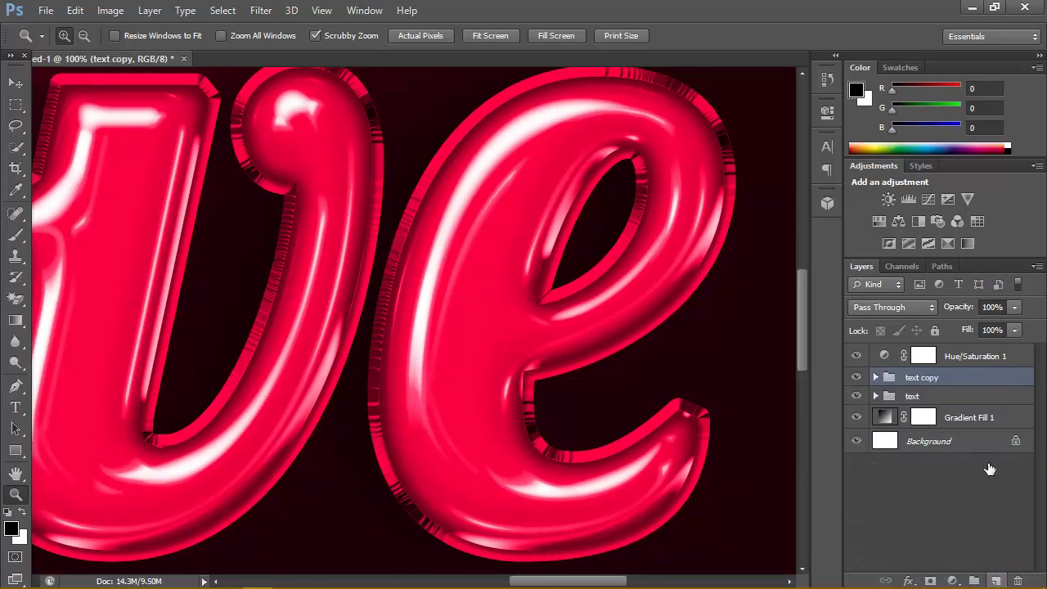
pyautogui.click(856, 396)
pyautogui.click(876, 377)
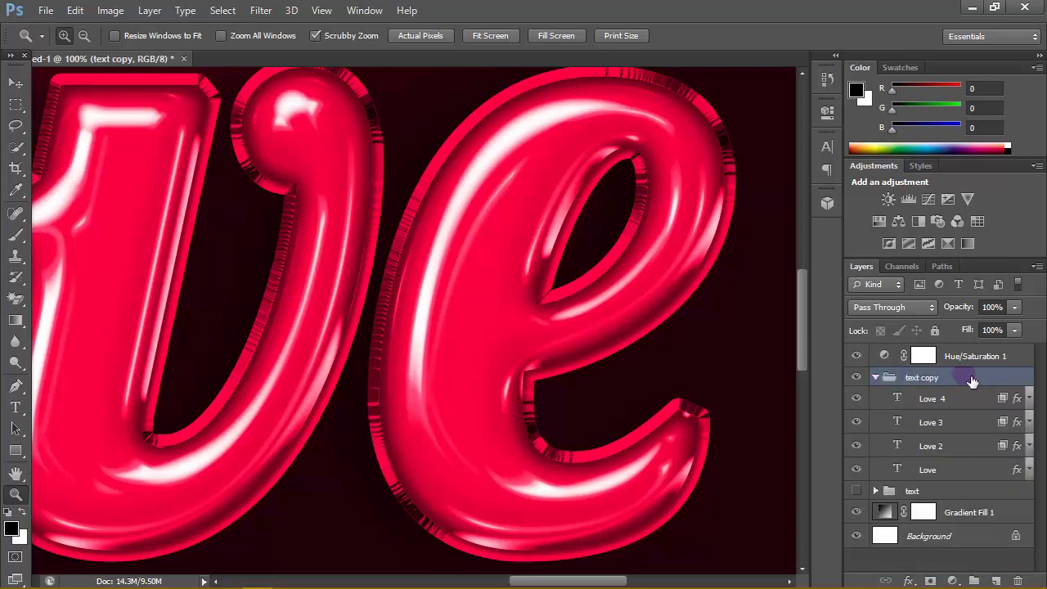
pyautogui.click(876, 376)
# - Merge the text copy group into a single layer and toggle its visibility to check it
pyautogui.rightClick(958, 377)
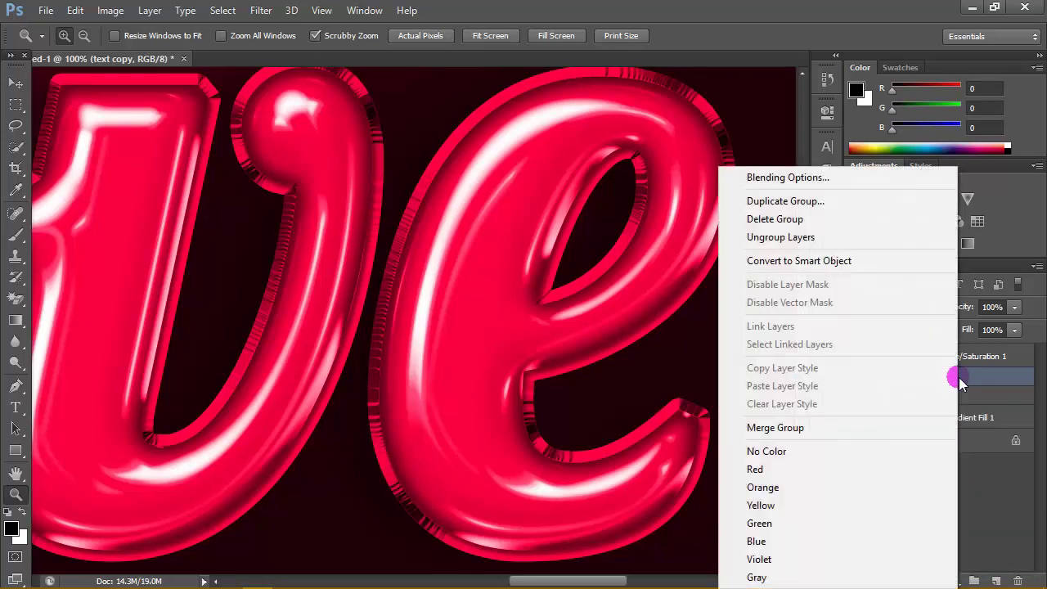
pyautogui.click(817, 431)
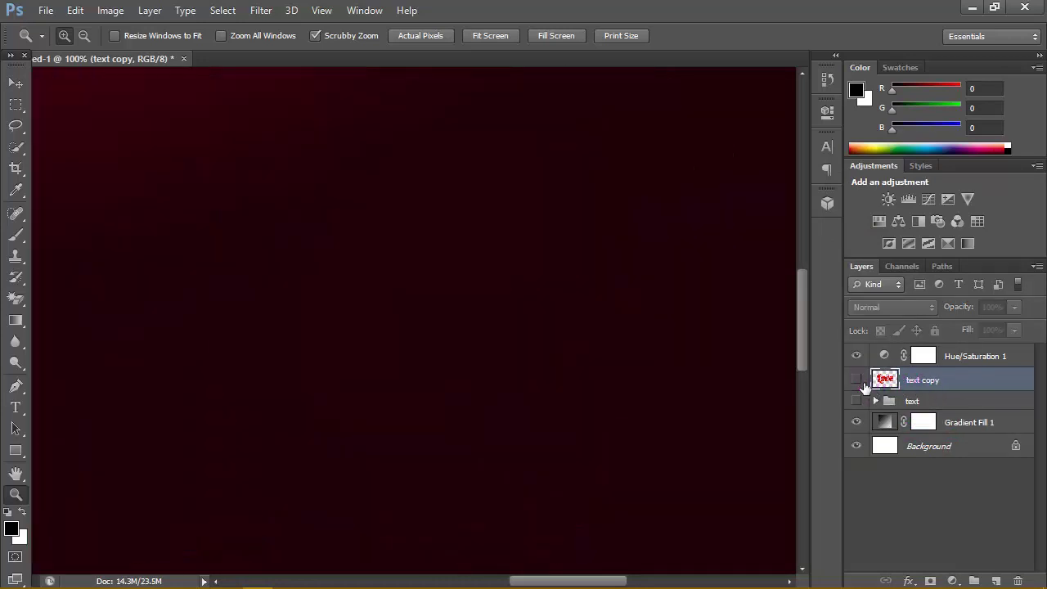
pyautogui.click(855, 380)
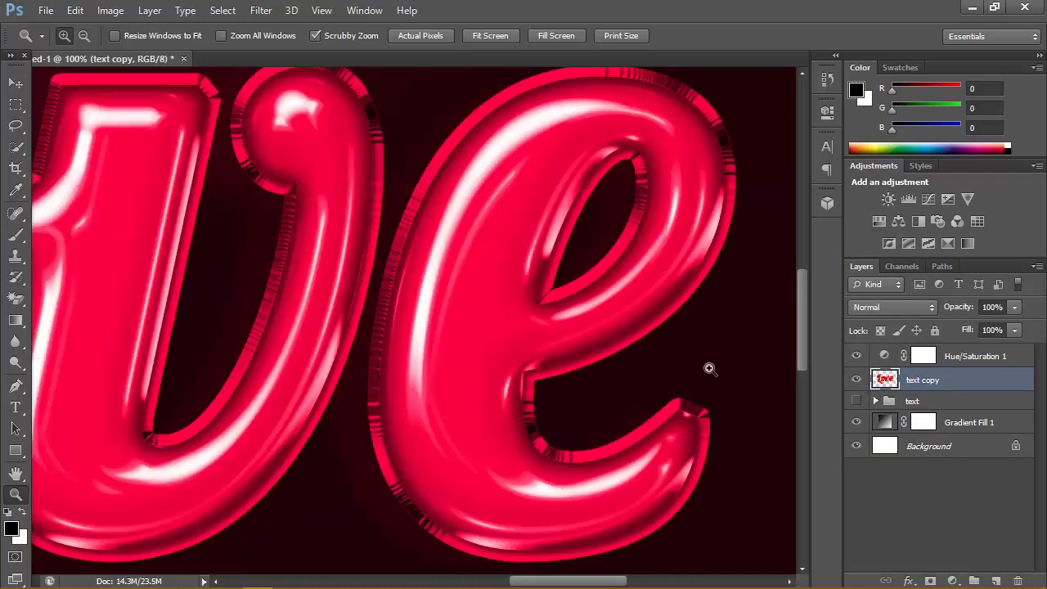
# - Scale the merged text copy layer to 52.10% in width and height, apply the transformation, and inspect the letters at 100% magnification
pyautogui.moveTo(685, 346); pyautogui.dragTo(678, 345)
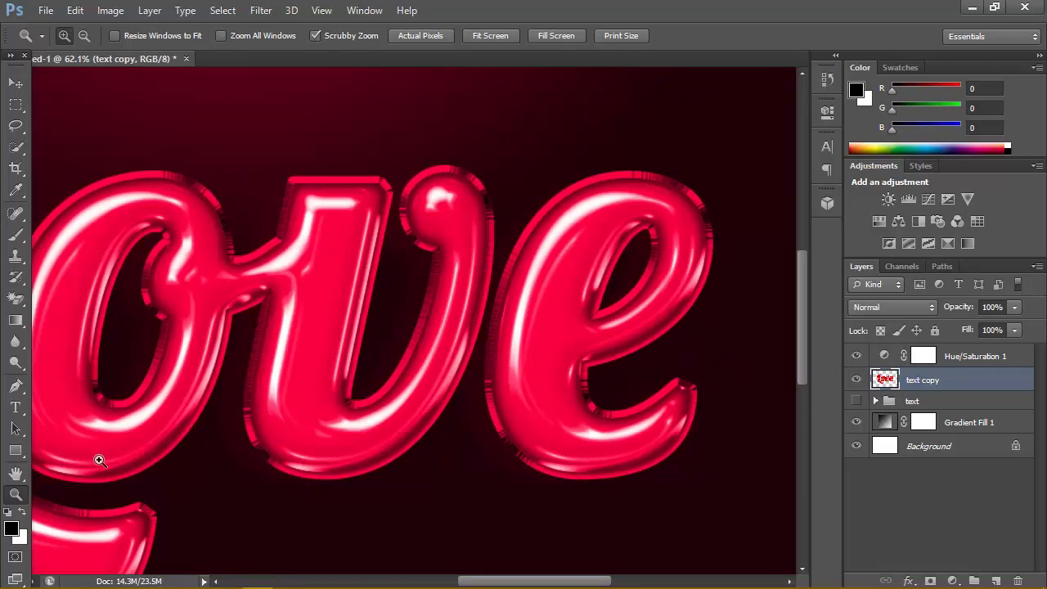
pyautogui.click(491, 35)
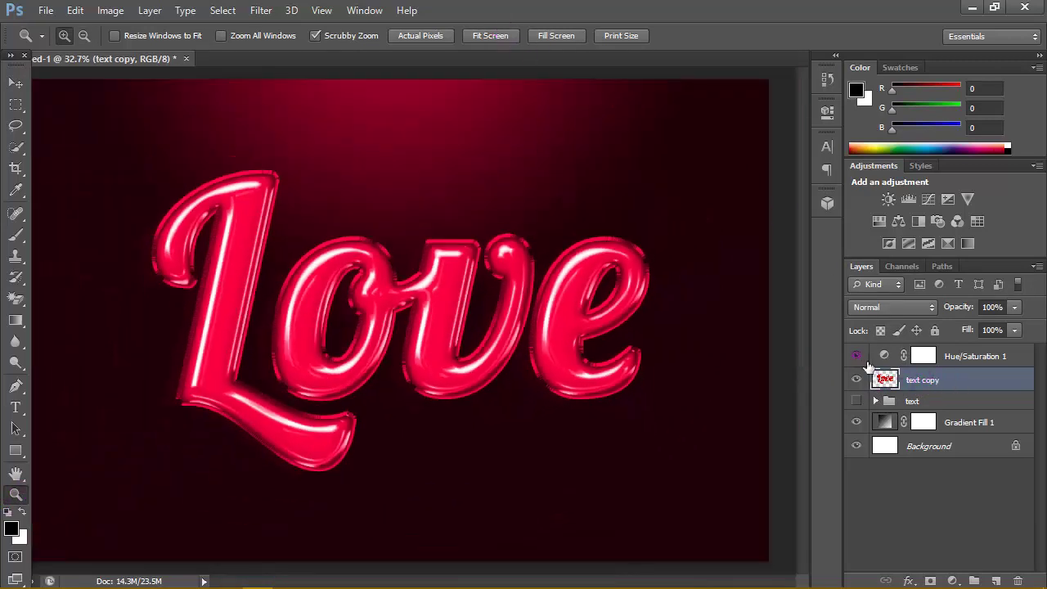
pyautogui.click(75, 10)
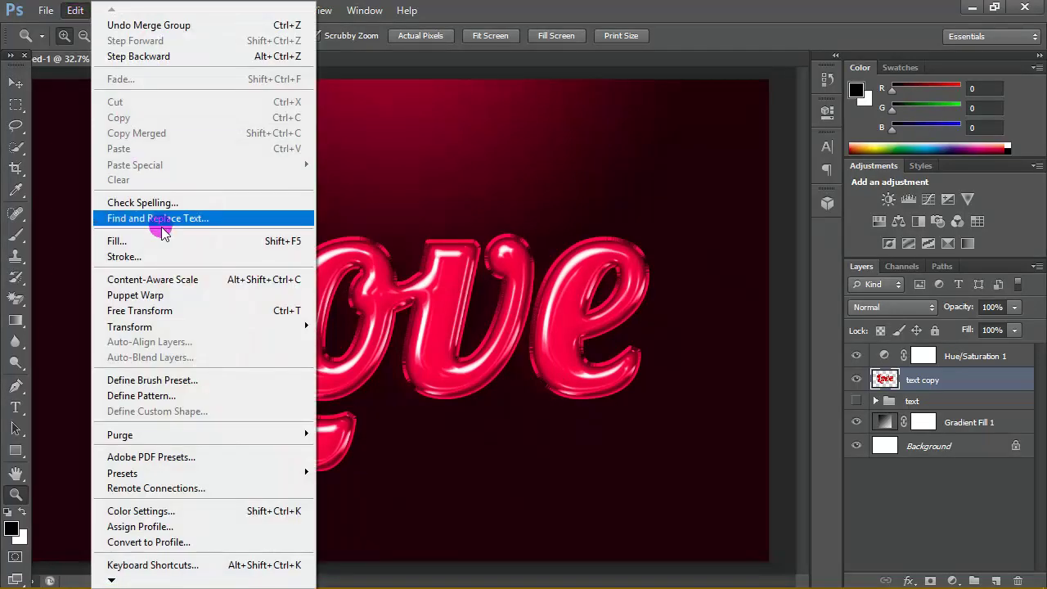
pyautogui.click(162, 319)
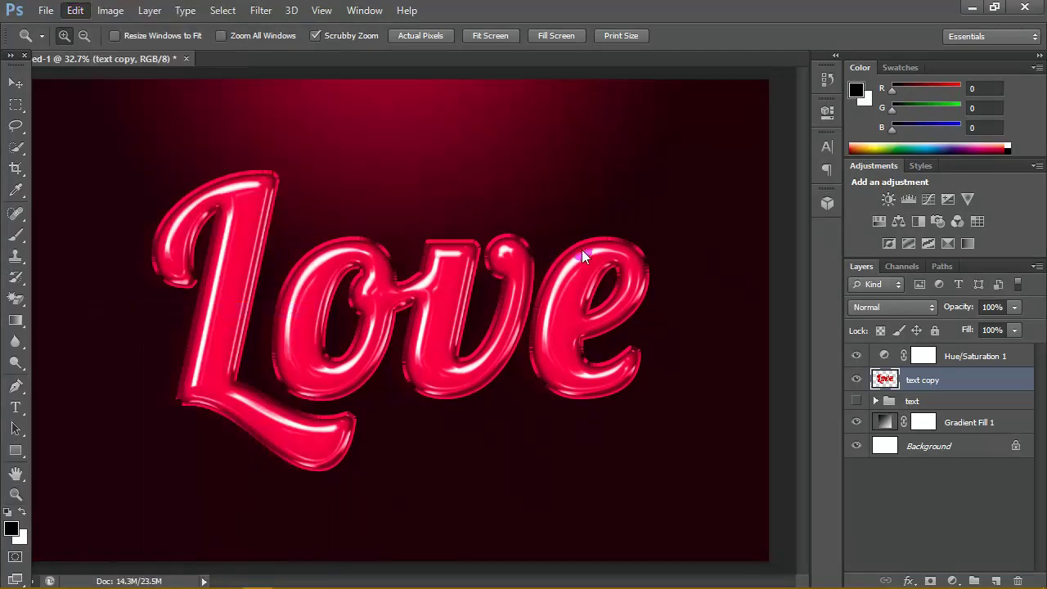
pyautogui.moveTo(599, 205); pyautogui.dragTo(479, 272)
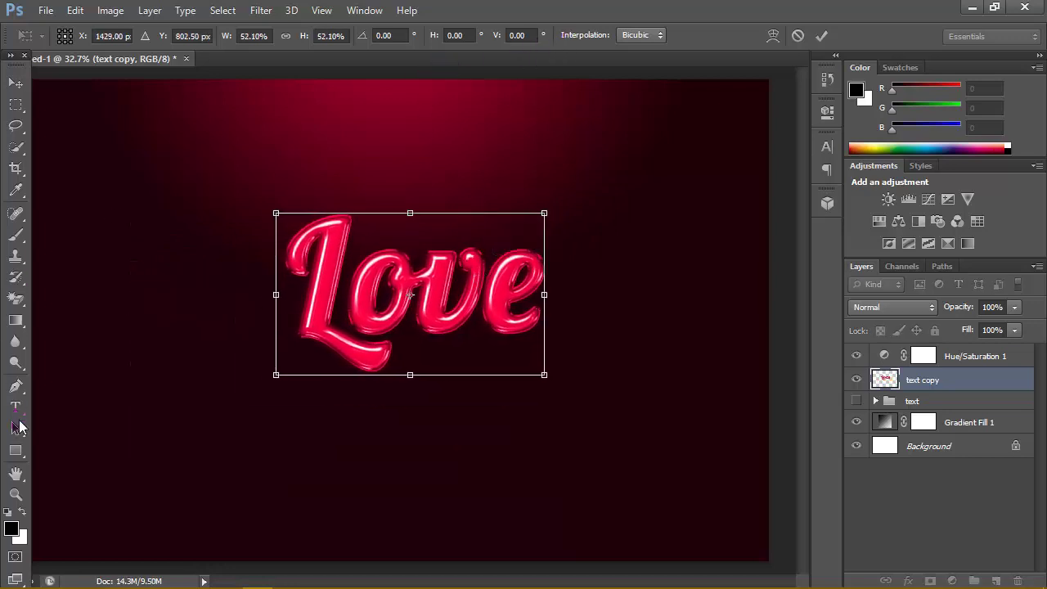
pyautogui.click(16, 494)
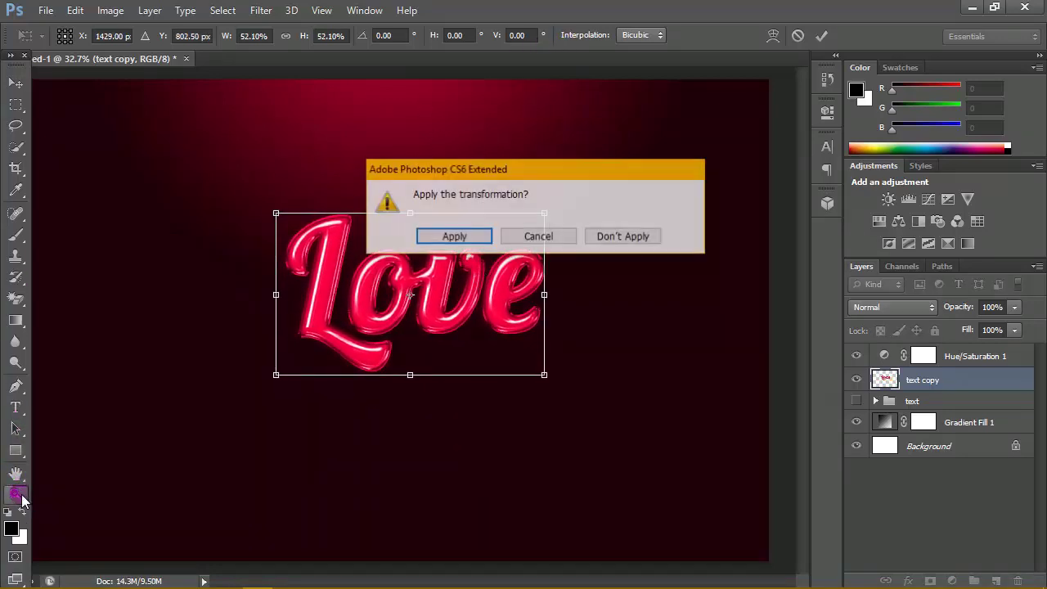
pyautogui.click(471, 245)
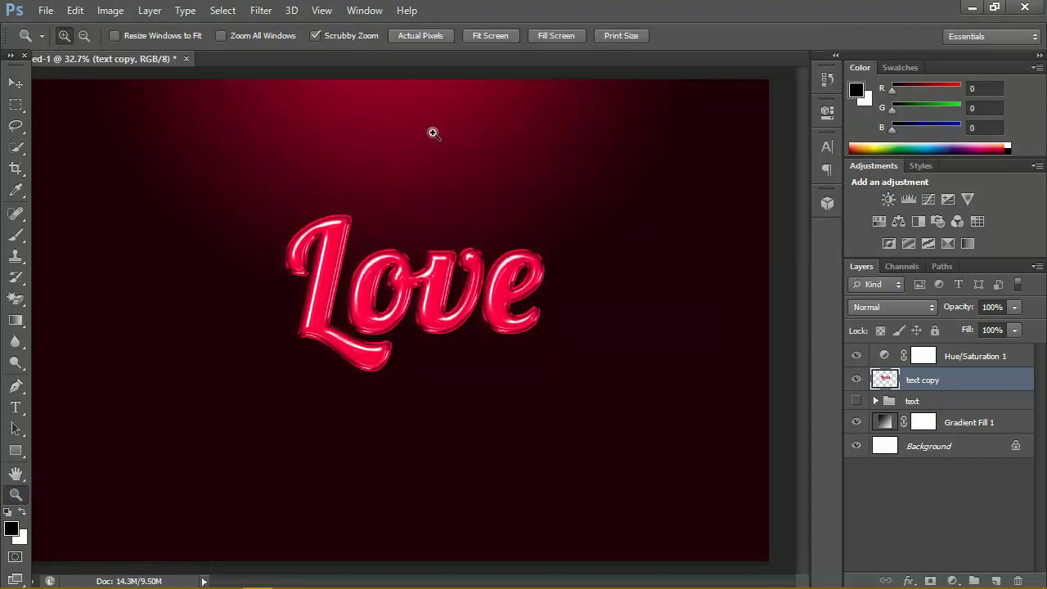
pyautogui.click(424, 35)
pyautogui.scroll(3, 537, 194)
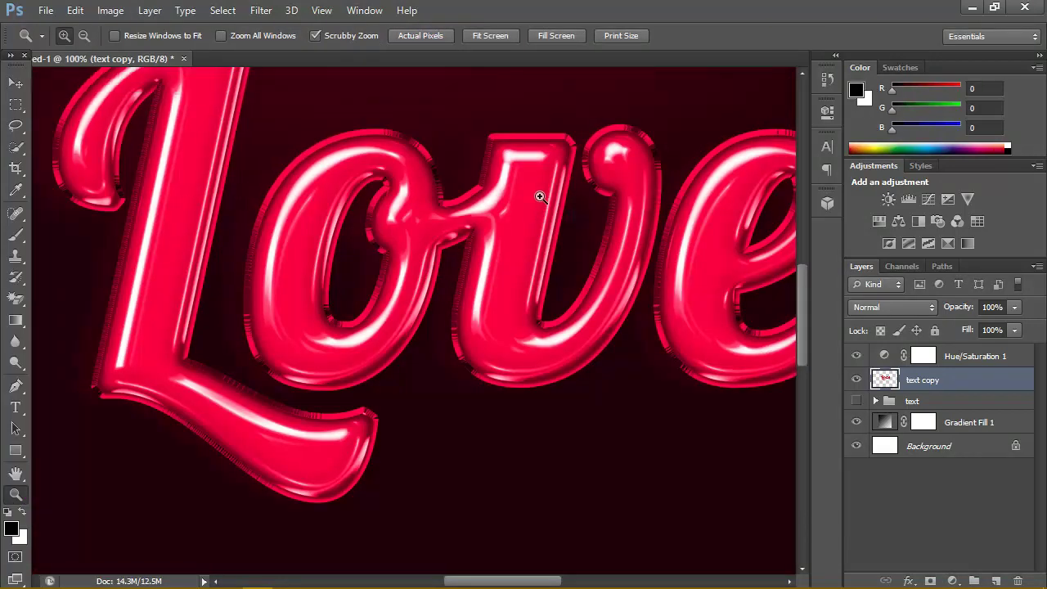